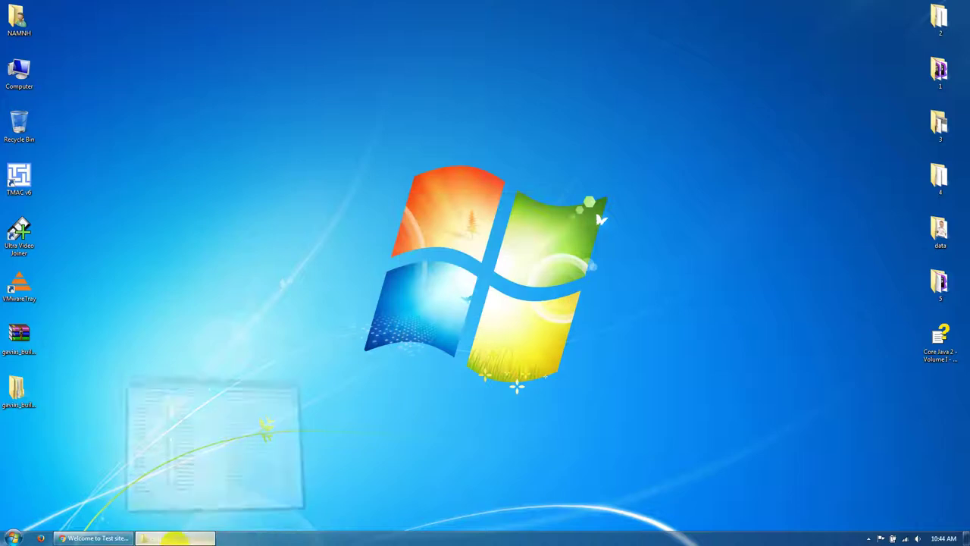
Bring up the drupal-8 folder window, move it aside, and check the Drupal site in the browser before returning to the desktop.
left_click(174, 538)
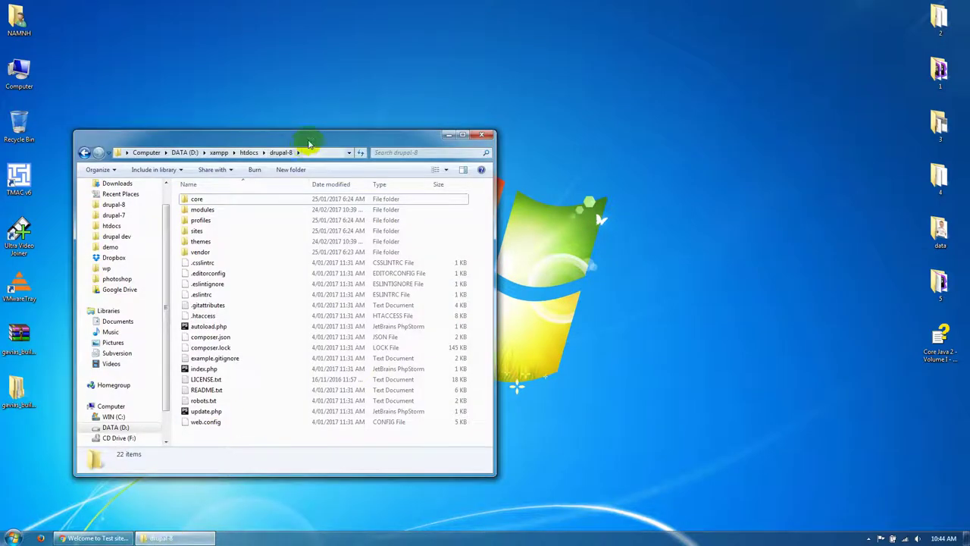
left_click_drag(309, 144, 396, 131)
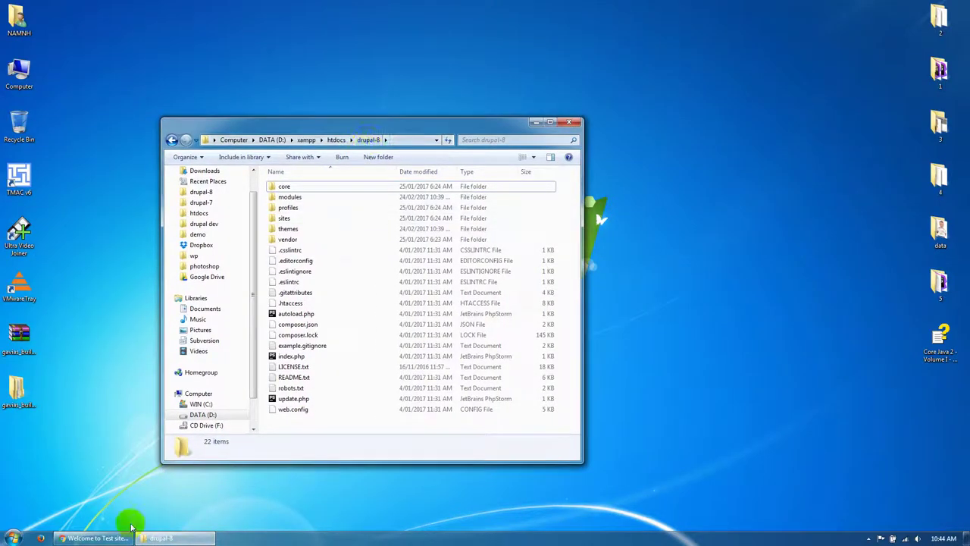
left_click(99, 538)
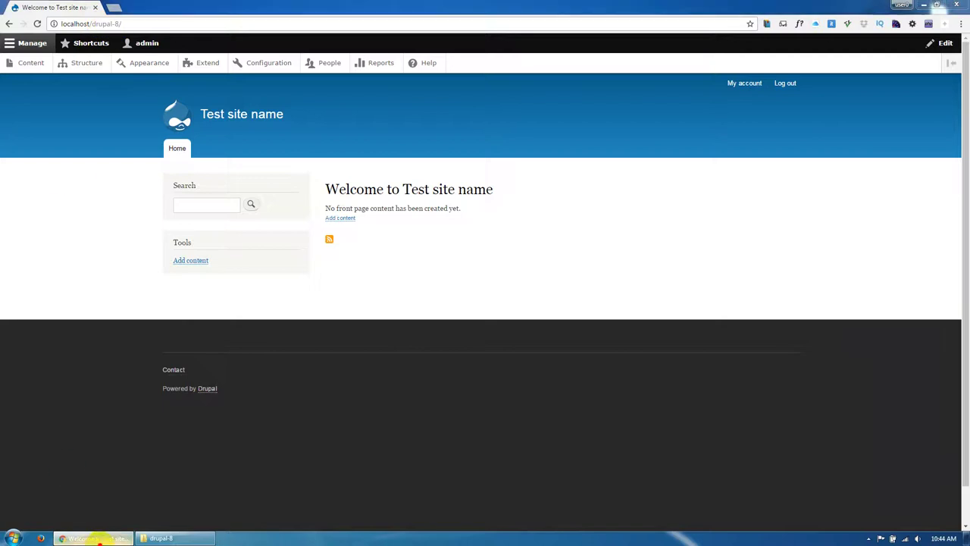
left_click(99, 539)
Open the gavias_buildpro_full folder from the desktop and look through its installation folders and ZIP archives.
double_click(17, 389)
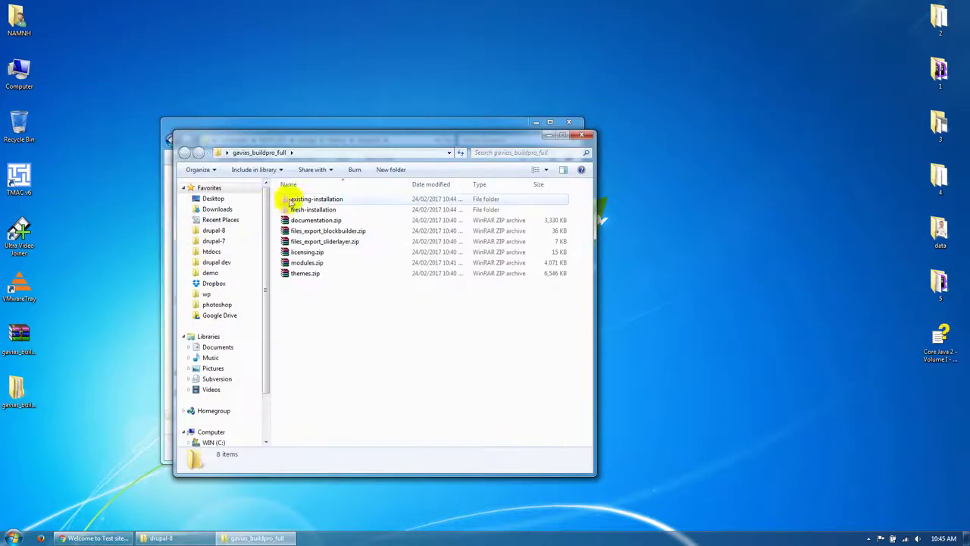
left_click(293, 199)
left_click(295, 210)
left_click(297, 230)
left_click(299, 241)
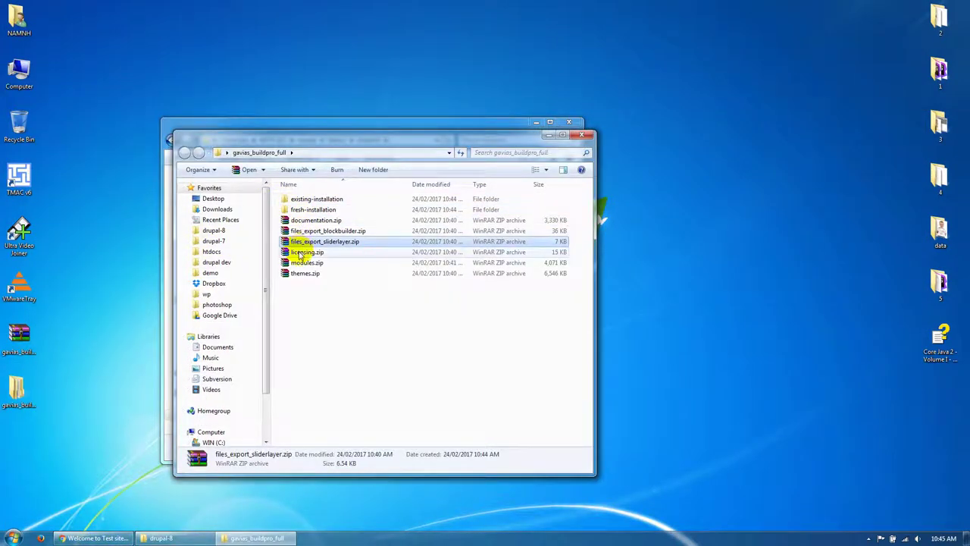
left_click(301, 253)
key("Down")
key("Down")
Open the existing-installation folder and arrange its window side by side with the drupal-8 folder window.
double_click(294, 198)
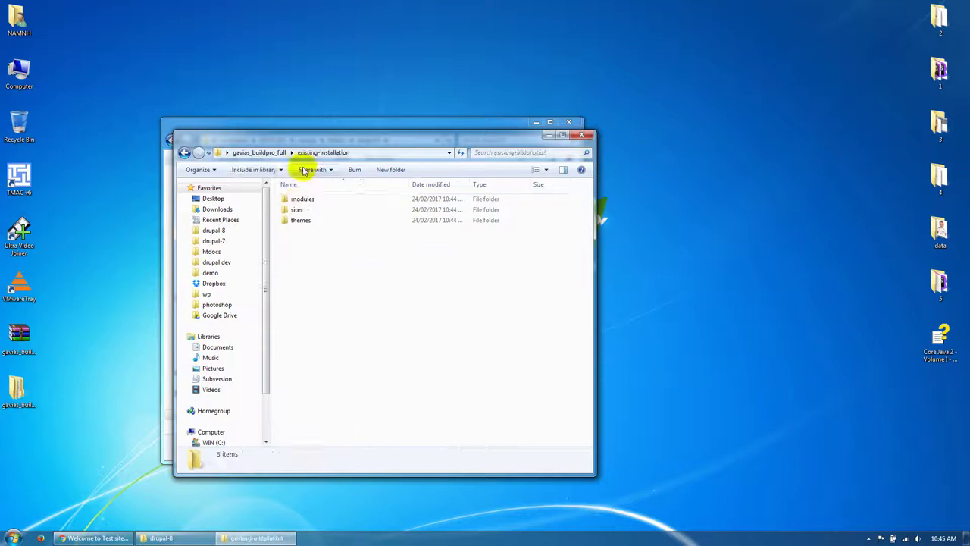
left_click_drag(275, 124, 588, 130)
left_click(368, 151)
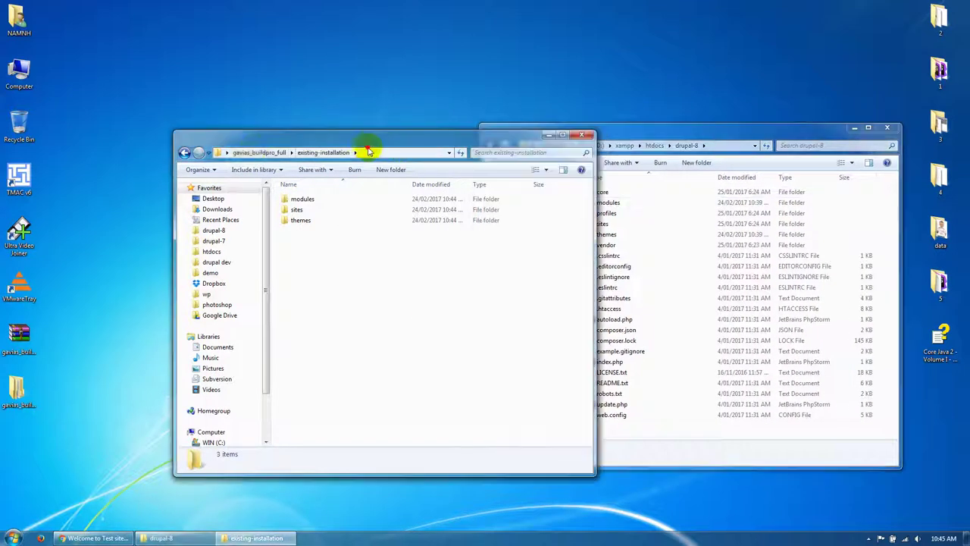
left_click_drag(282, 142, 153, 141)
Copy all module folders from existing-installation's modules folder into the modules folder of drupal-8.
double_click(171, 202)
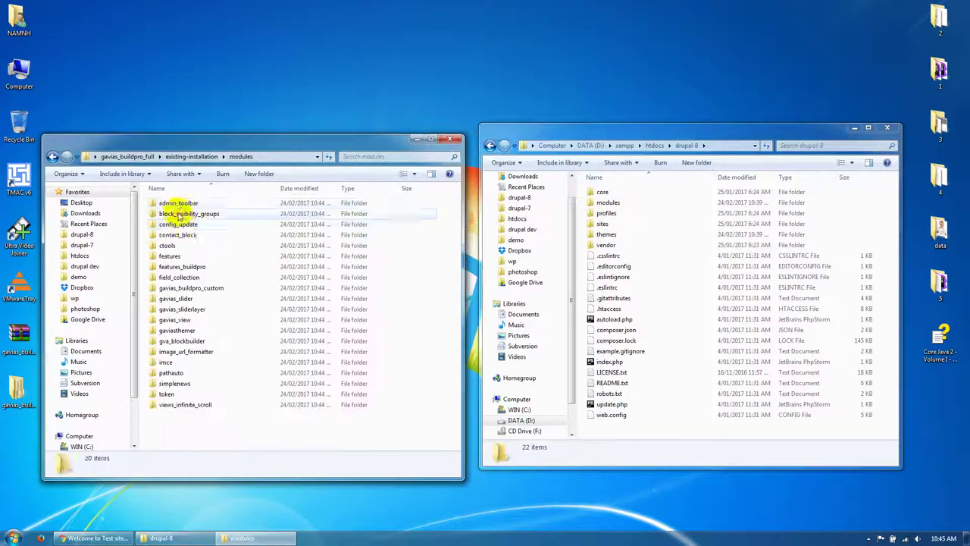
left_click(179, 223)
key("ctrl+a")
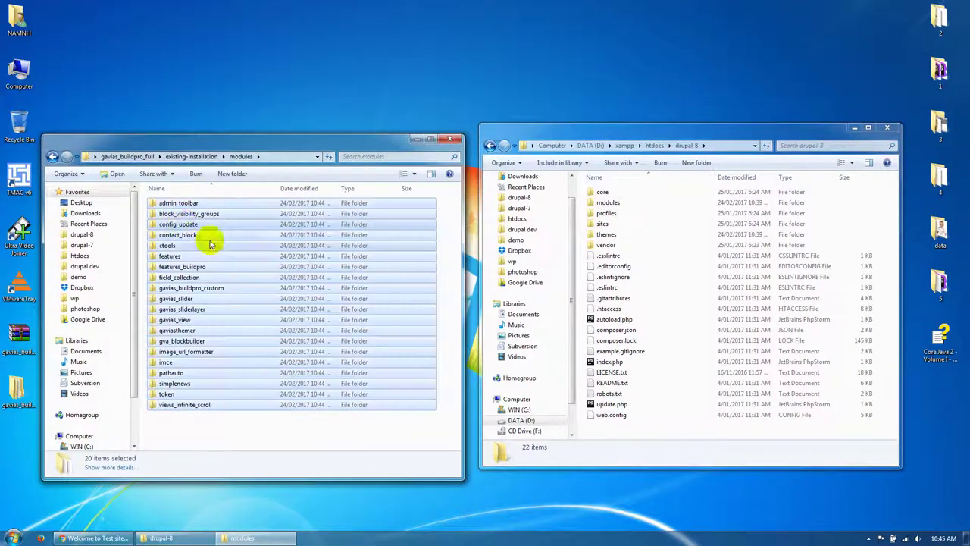
double_click(616, 203)
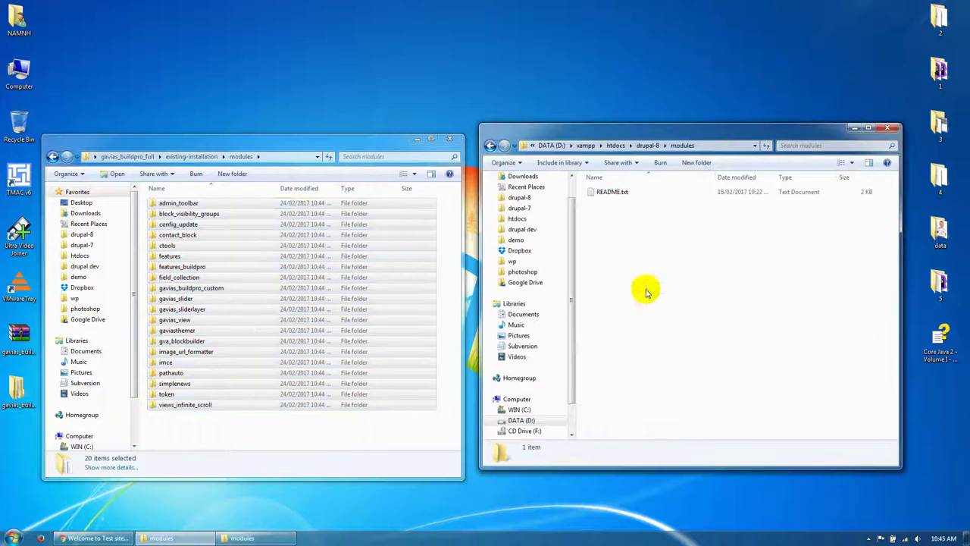
key("ctrl+v")
Copy the gavias_buildpro theme folder from existing-installation's themes folder into the themes folder of drupal-8.
left_click(206, 159)
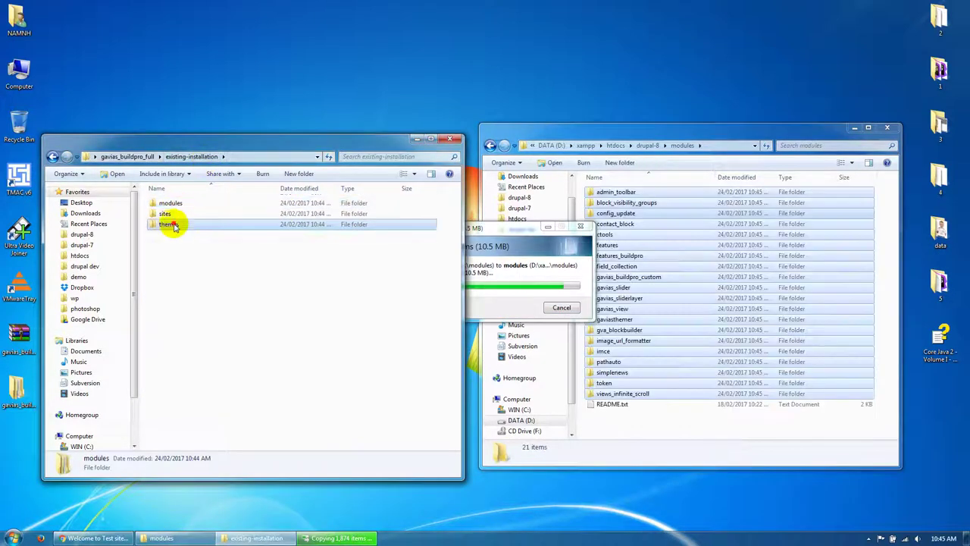
double_click(173, 225)
left_click(177, 203)
left_click(647, 146)
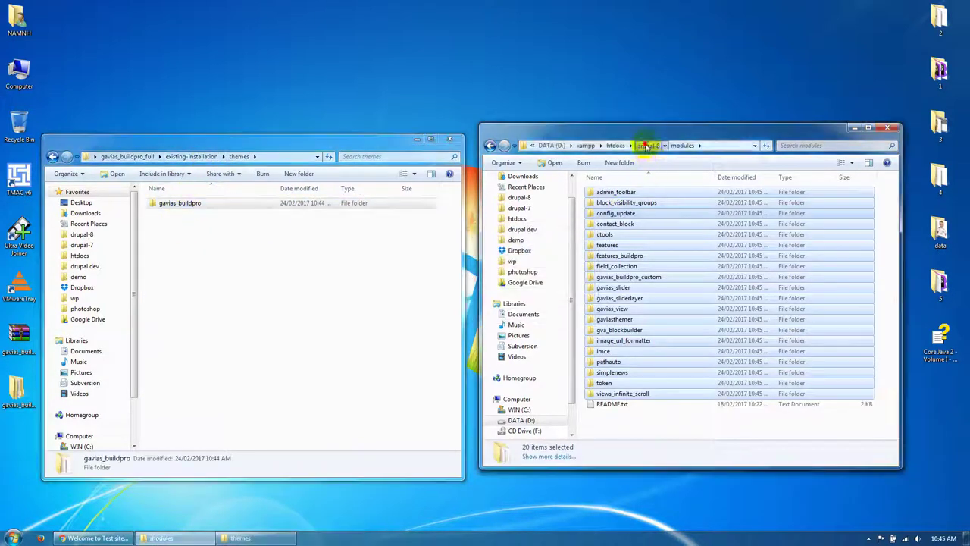
double_click(614, 235)
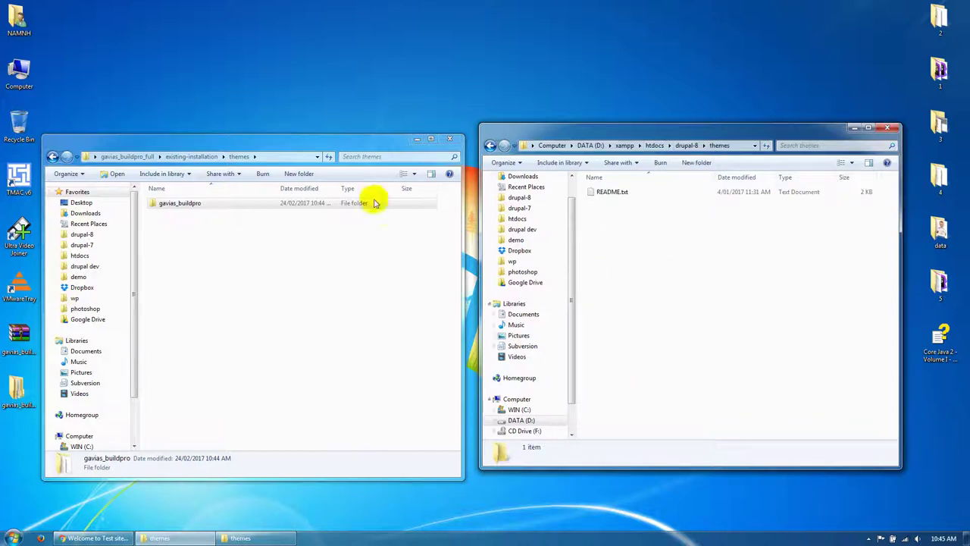
key("ctrl+v")
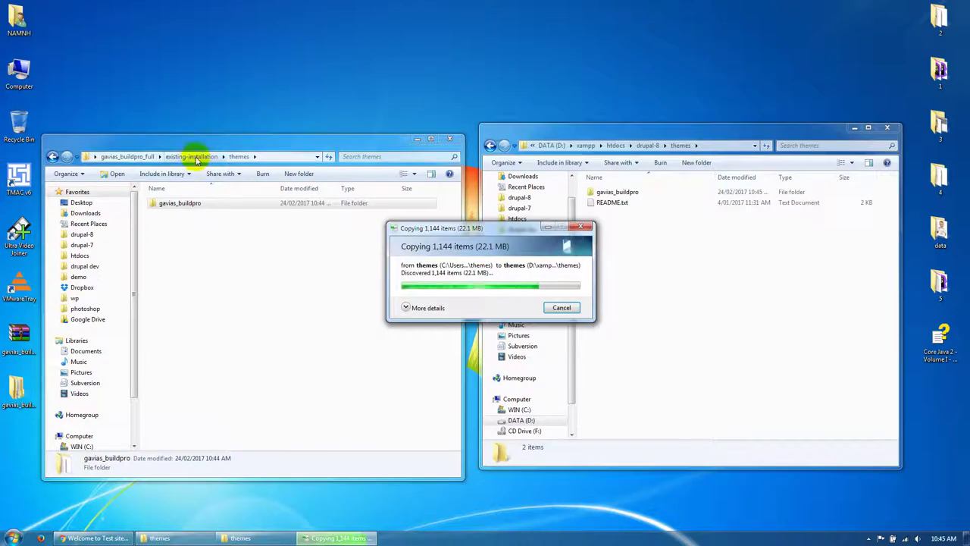
Copy the default folder from existing-installation's sites folder into drupal-8's sites folder, merging it with the existing default folder.
left_click(195, 157)
double_click(174, 211)
left_click(173, 206)
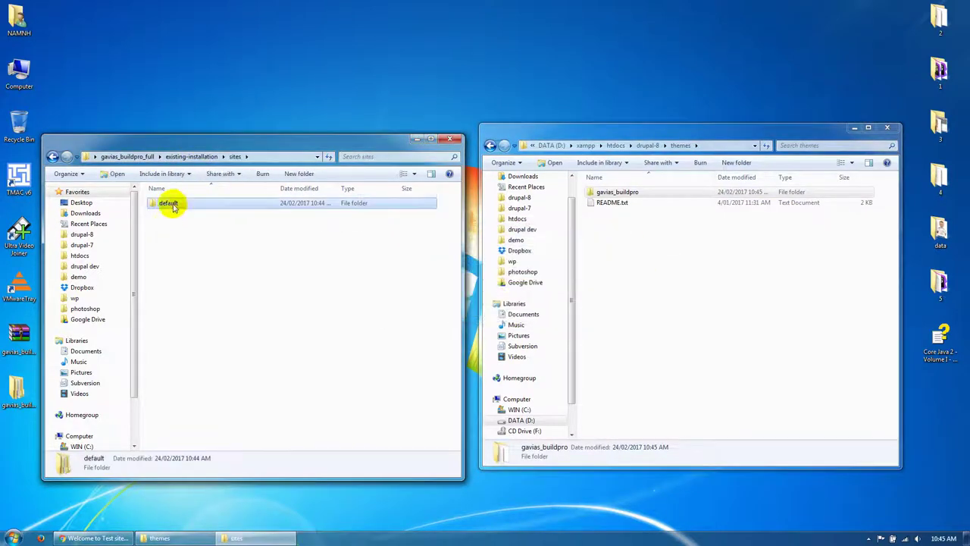
left_click(645, 146)
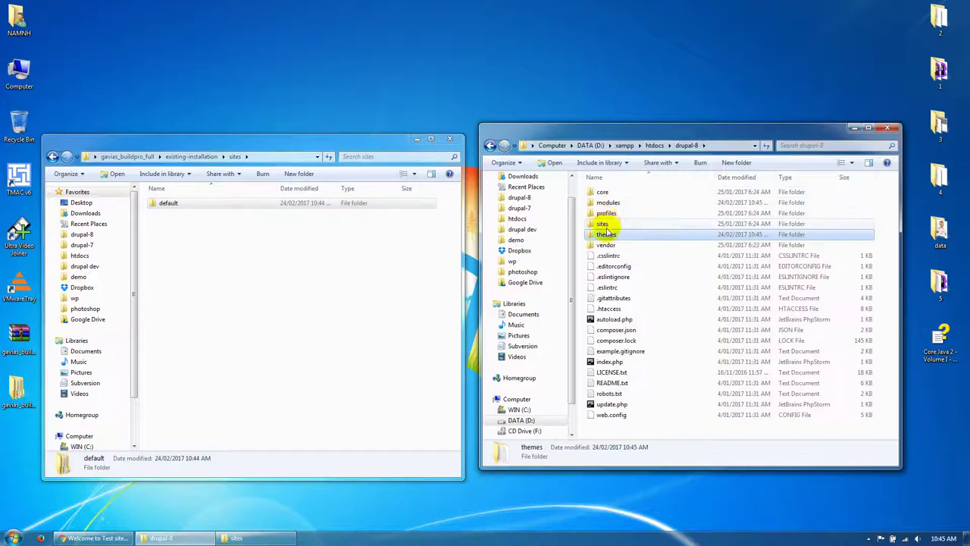
double_click(603, 224)
key("ctrl+v")
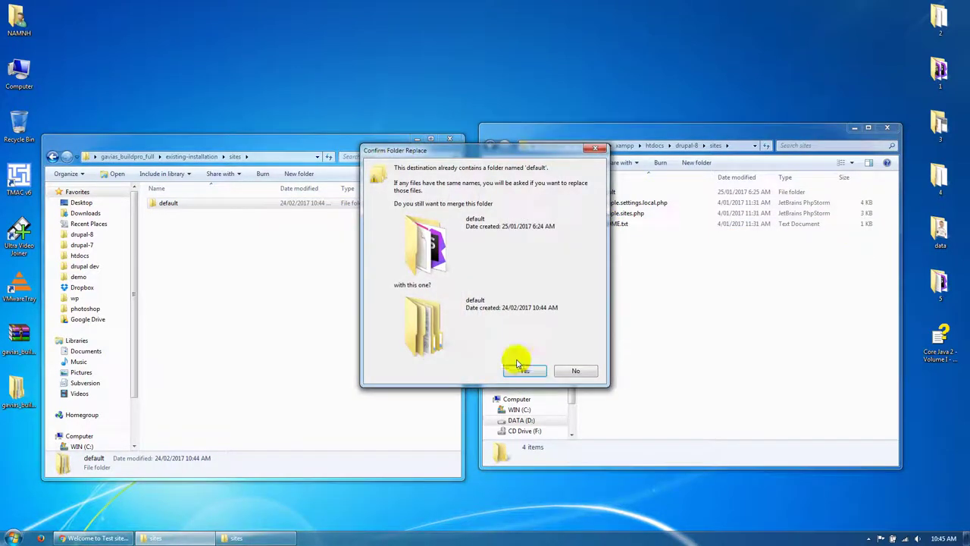
left_click(519, 365)
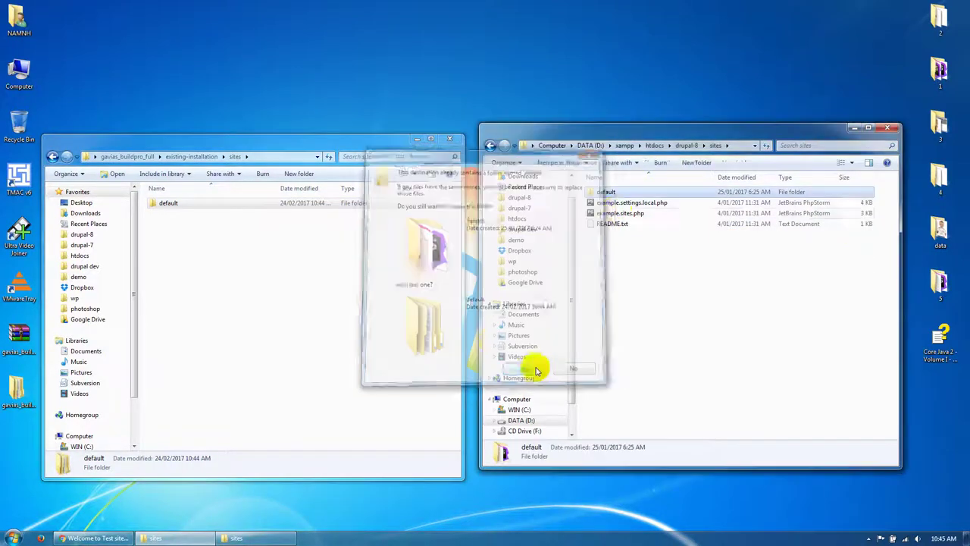
Switch to the Drupal site in Chrome and install the Gavias BuildPro 8.x theme as the default theme.
left_click(104, 539)
left_click(146, 72)
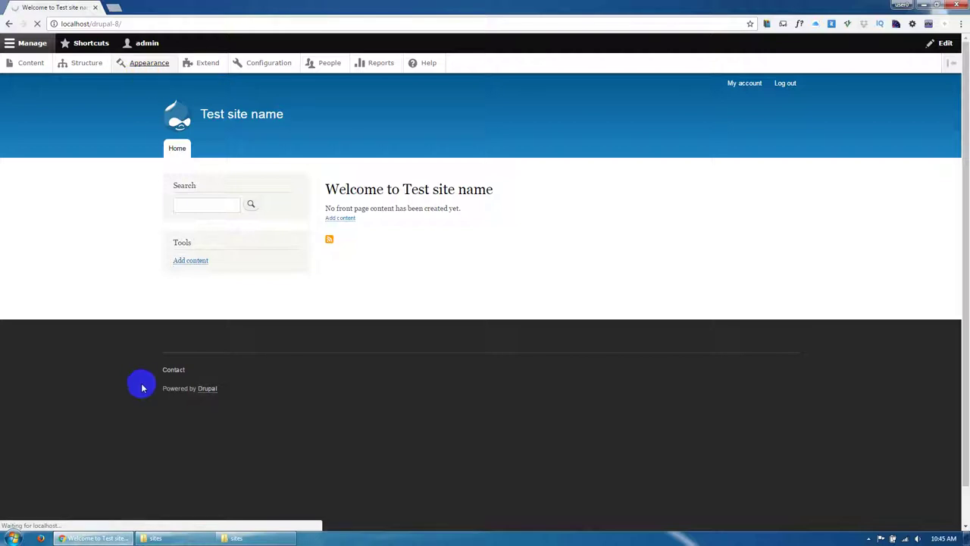
scroll(174, 434, "down", 1)
scroll(175, 433, "down", 4)
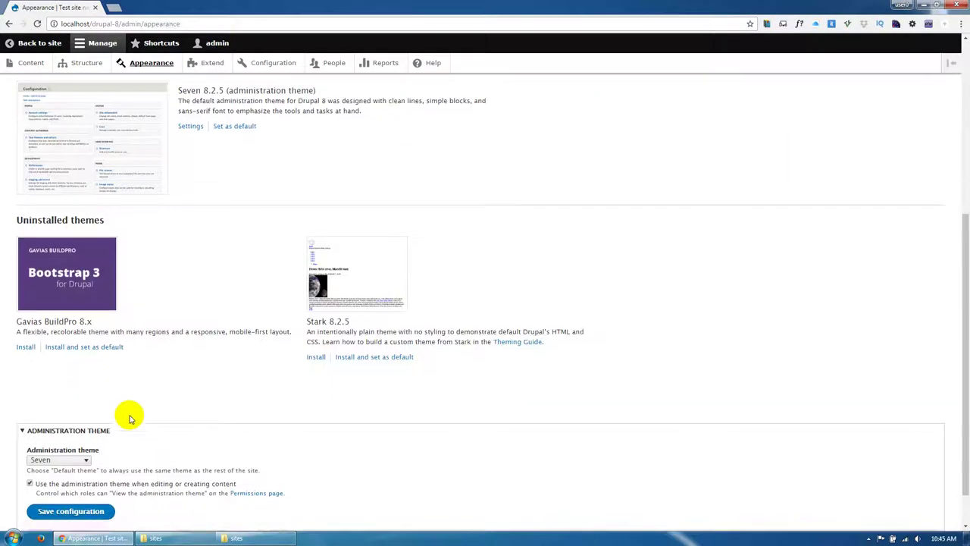
left_click(82, 346)
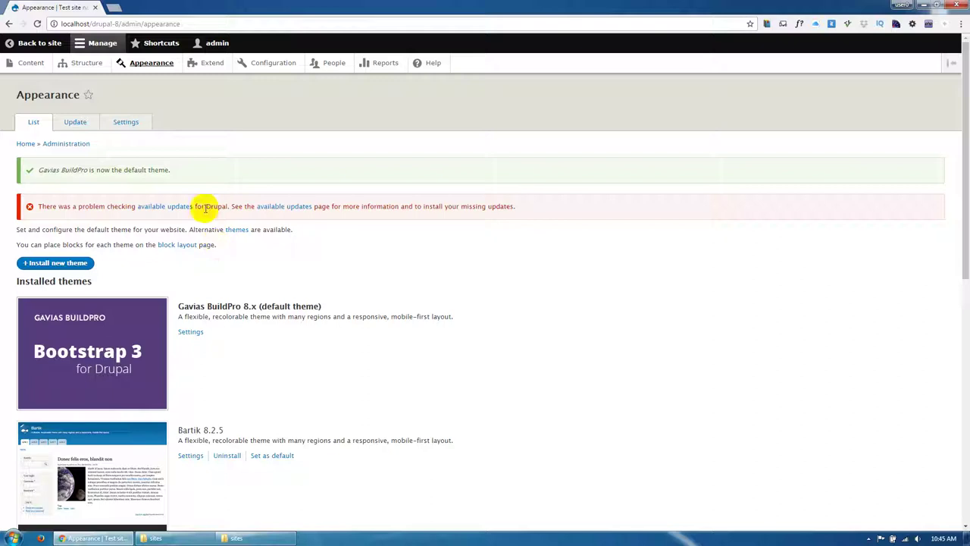
Open the Extend module list, filter it by "gavias" and select the Gavias Themer module.
left_click(212, 65)
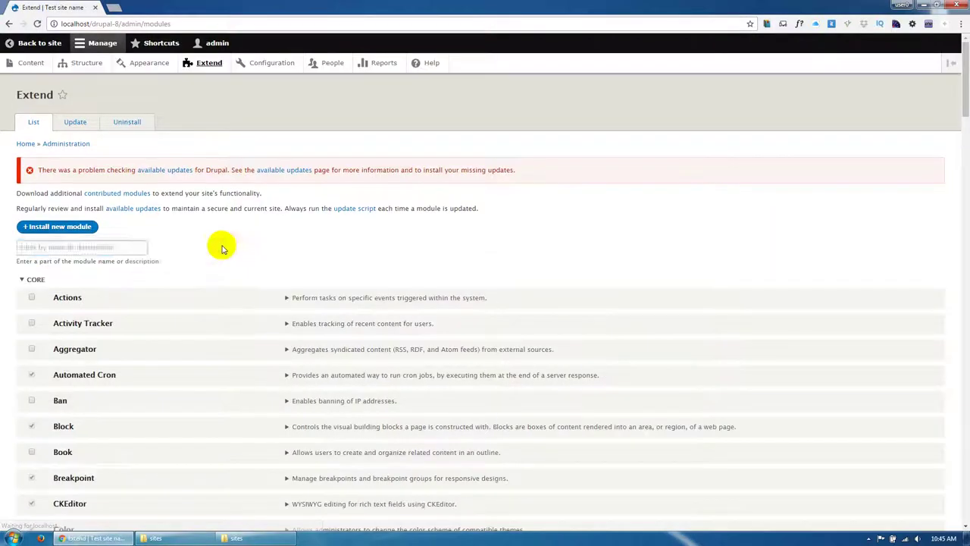
left_click(126, 248)
type("gav")
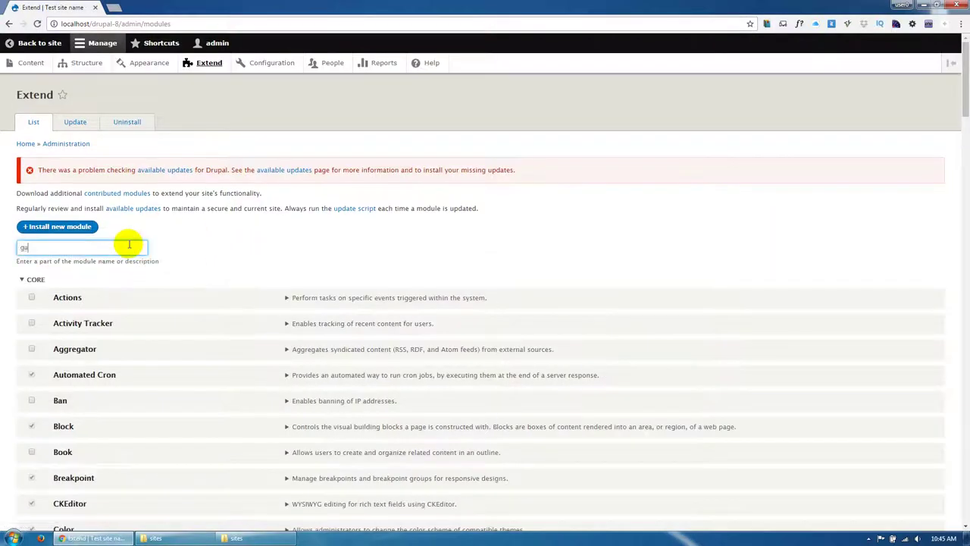
left_click(90, 301)
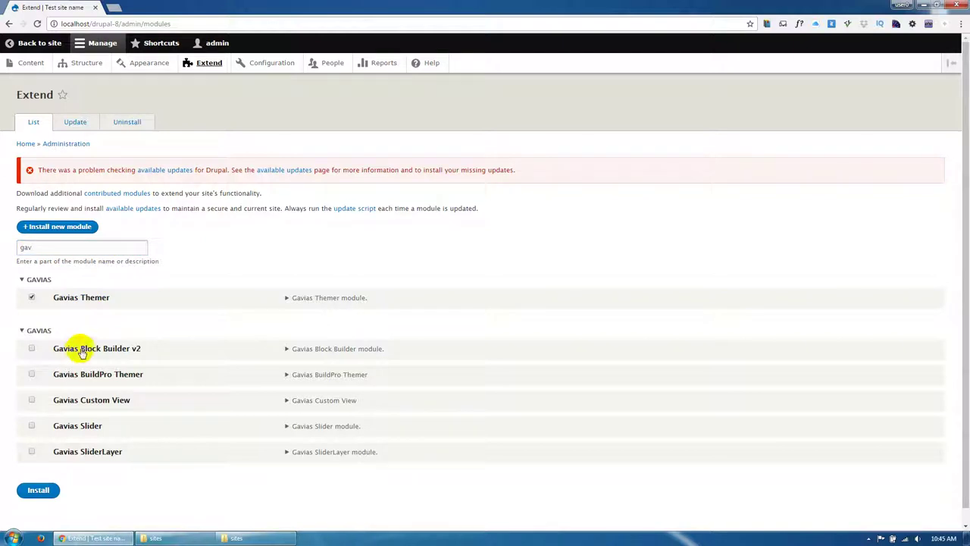
left_click(49, 250)
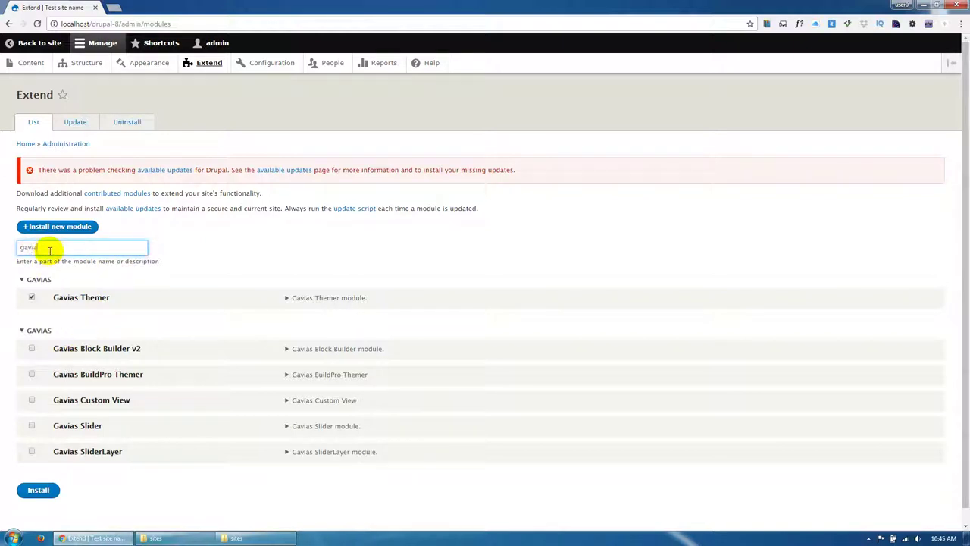
left_click_drag(75, 247, 10, 247)
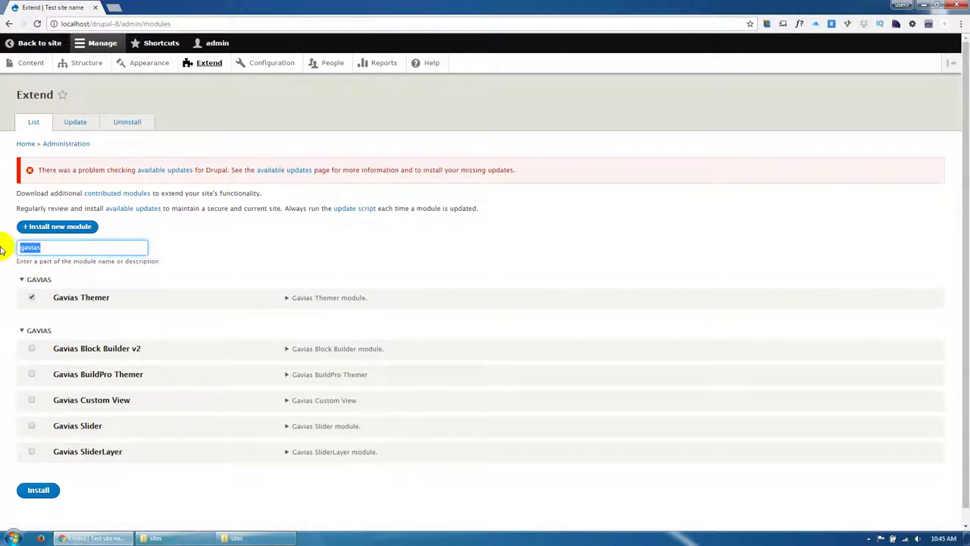
Add Gavias Block Builder v2, BuildPro Themer, Custom View, Slider and SliderLayer to the selection and install the selected modules.
left_click(78, 348)
left_click(72, 374)
left_click(71, 399)
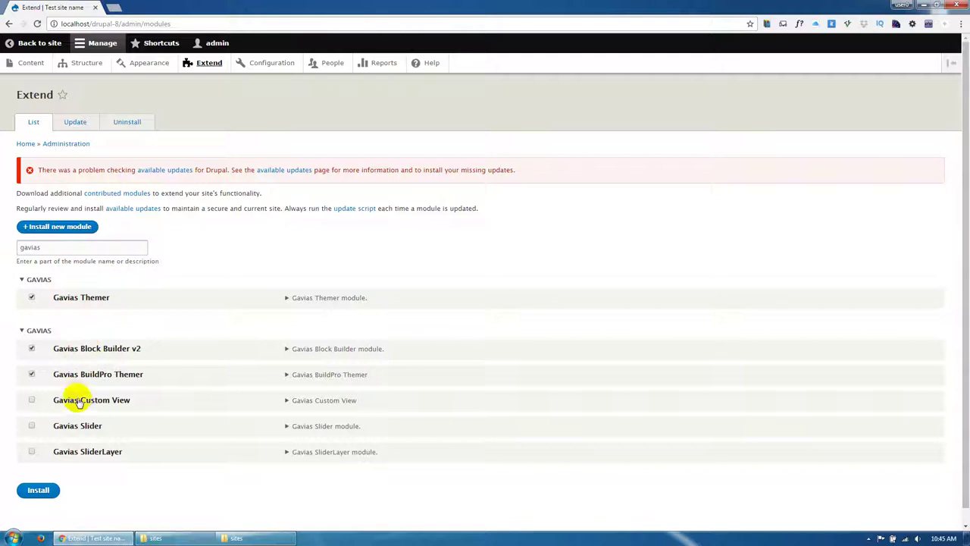
left_click(79, 427)
left_click(81, 451)
left_click(38, 489)
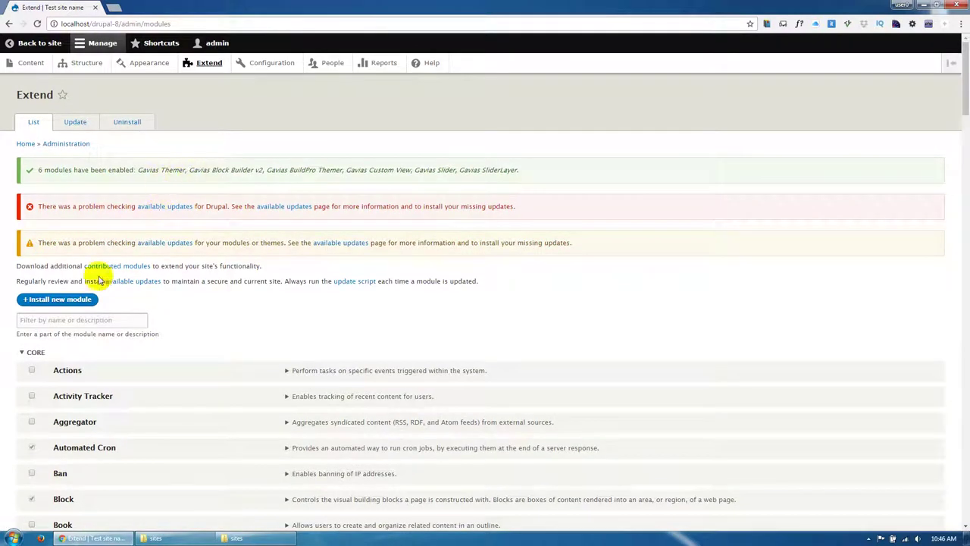
Filter the module list by "buildpro" and install Features Buildpro together with its required modules.
left_click(97, 320)
type("bu")
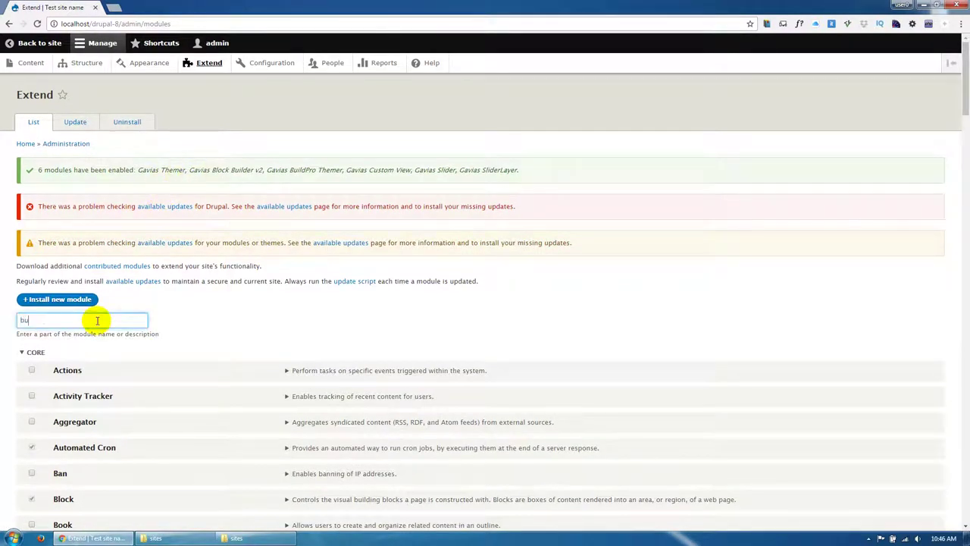
type("ild")
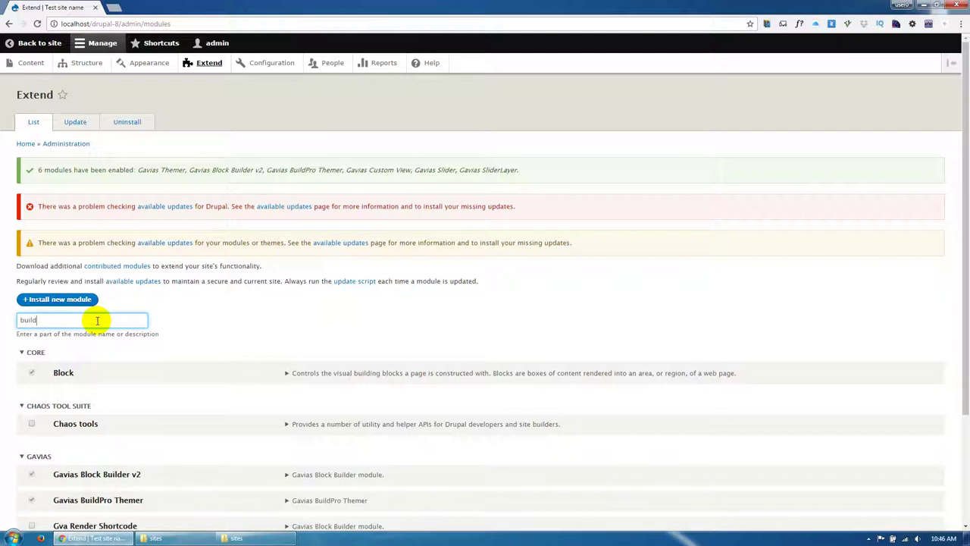
type("pro")
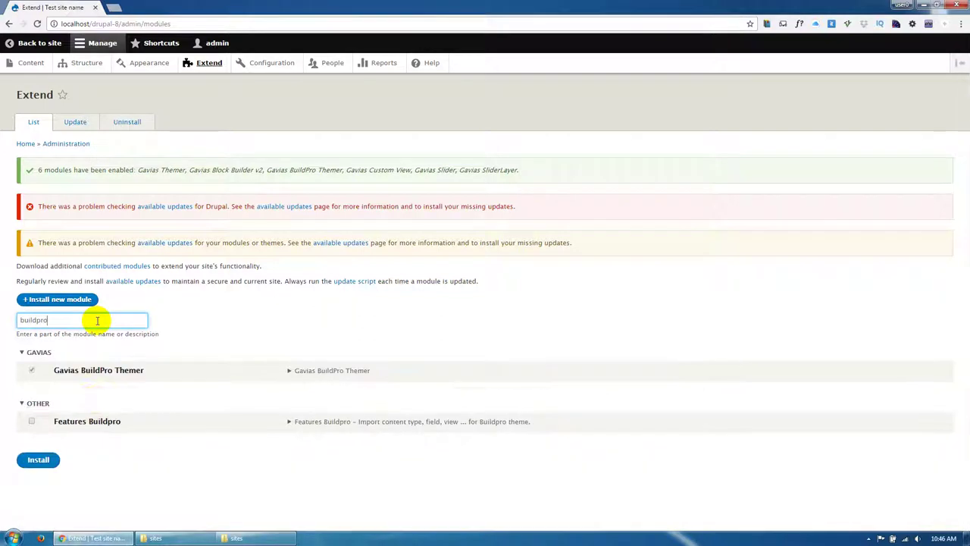
left_click(104, 423)
left_click_drag(105, 423, 54, 423)
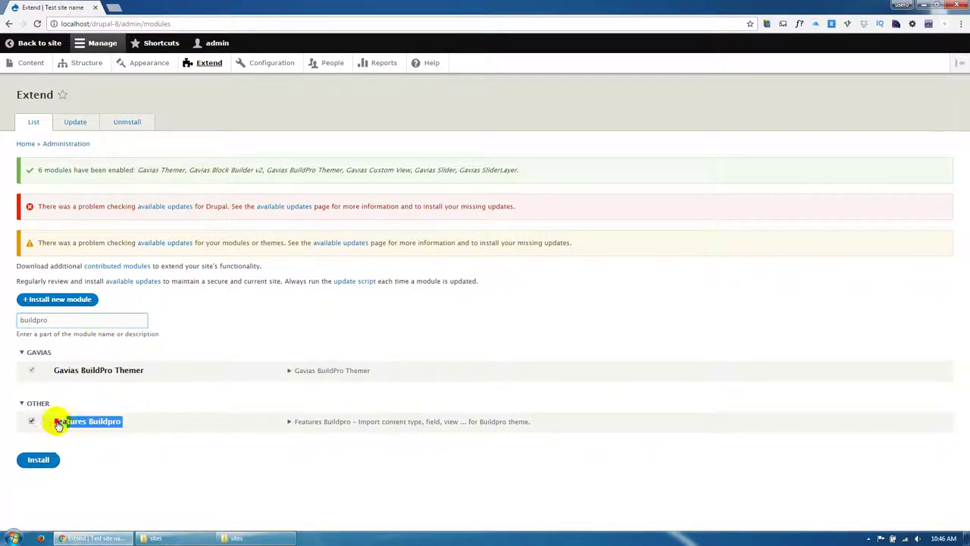
left_click(114, 454)
left_click(47, 461)
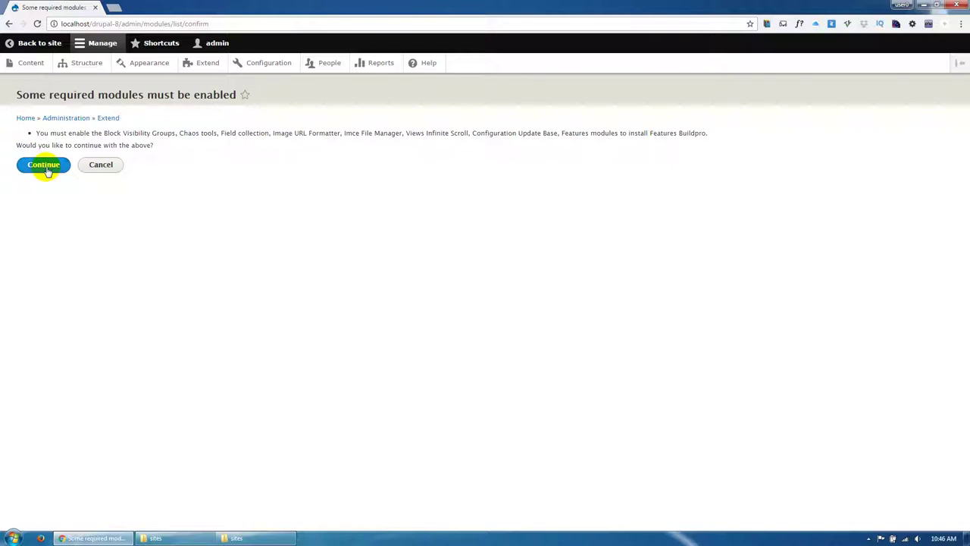
left_click(46, 170)
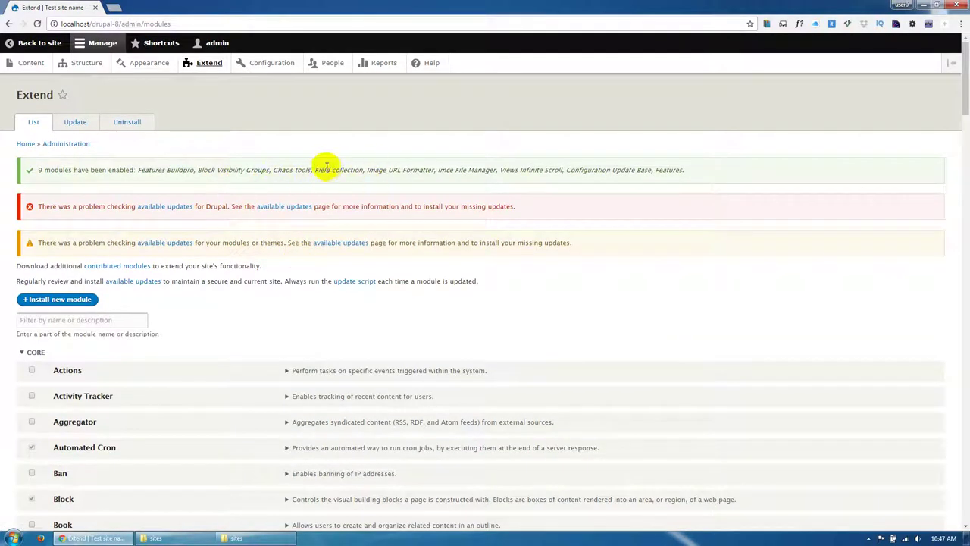
Review the site's list of content types and return to the site's front page.
left_click(94, 64)
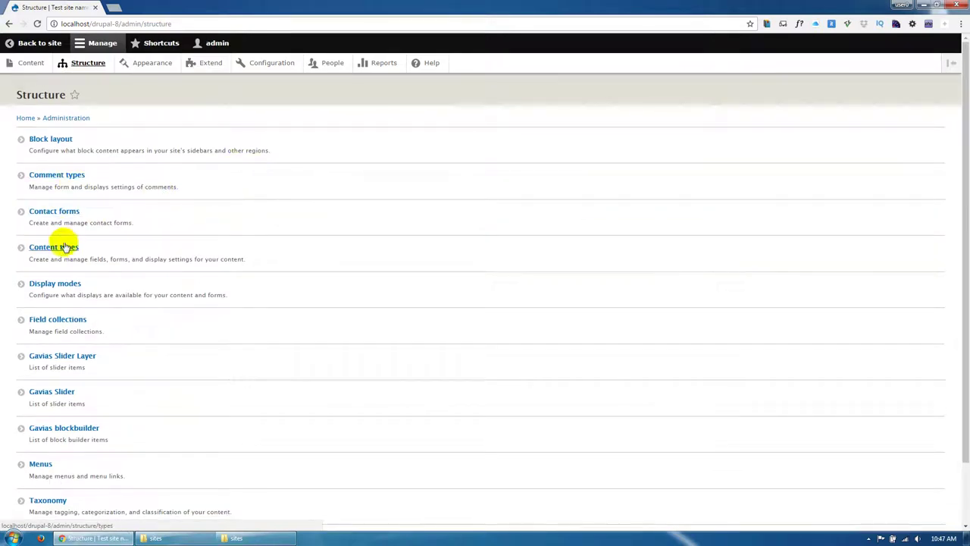
left_click(67, 247)
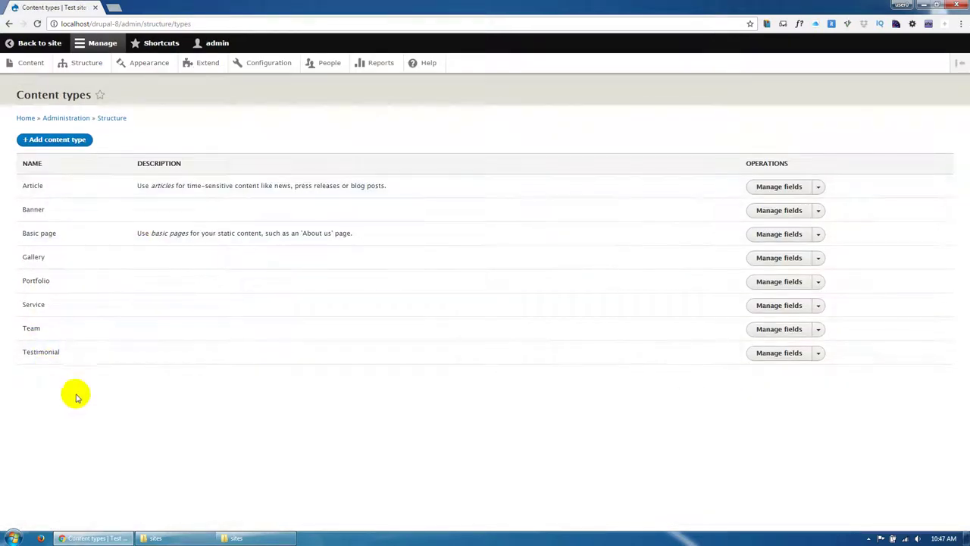
left_click(25, 43)
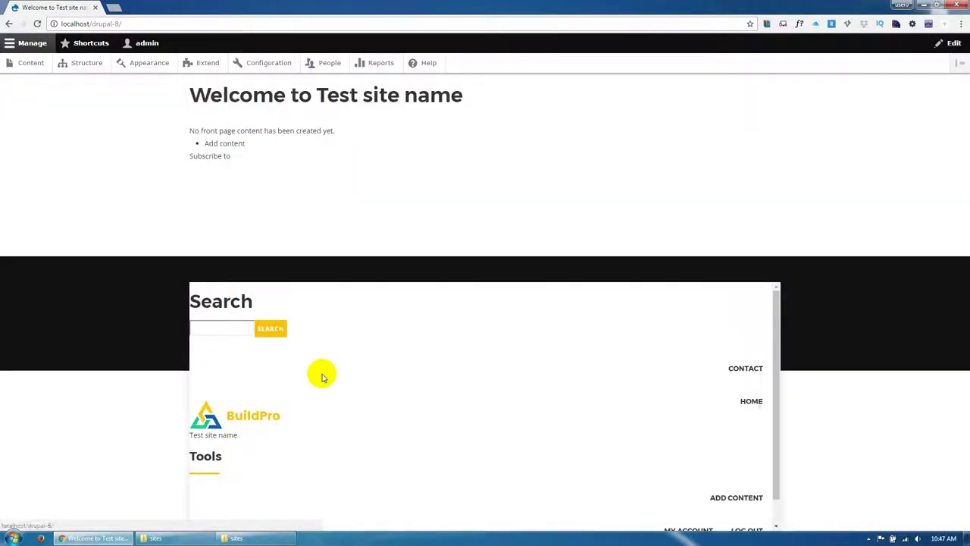
Open the block layout and assign the Search block to the Search region and the Breadcrumbs block to the Breadcrumbs region.
left_click(88, 65)
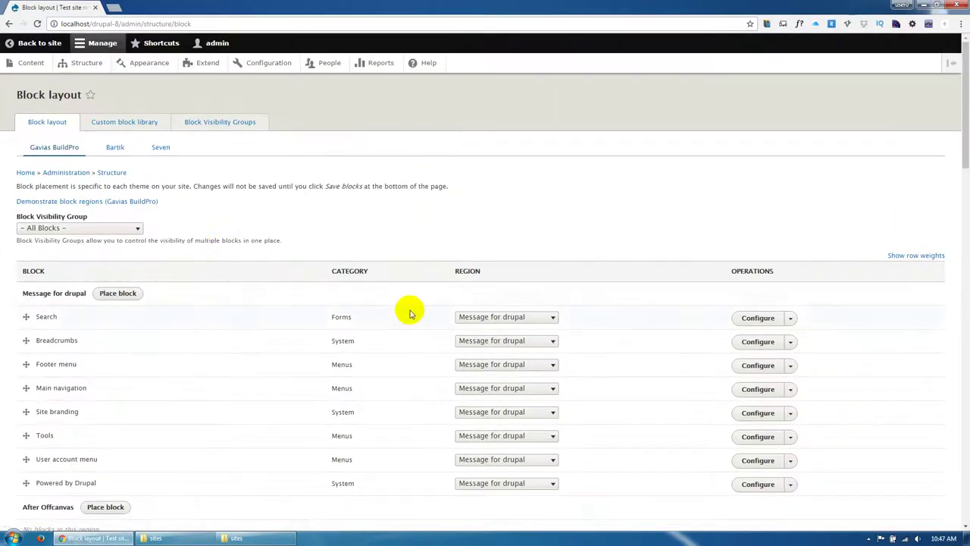
left_click(462, 319)
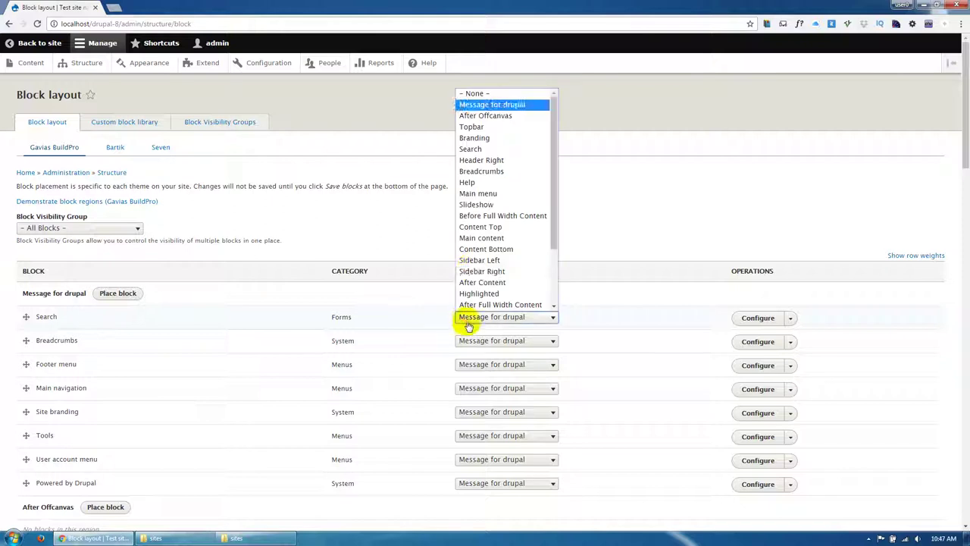
left_click(471, 150)
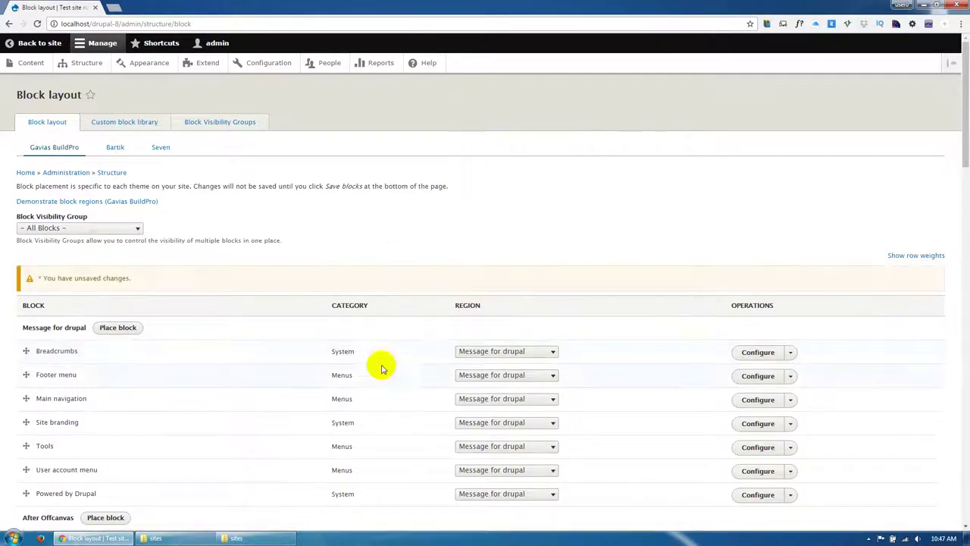
left_click(466, 352)
left_click(485, 217)
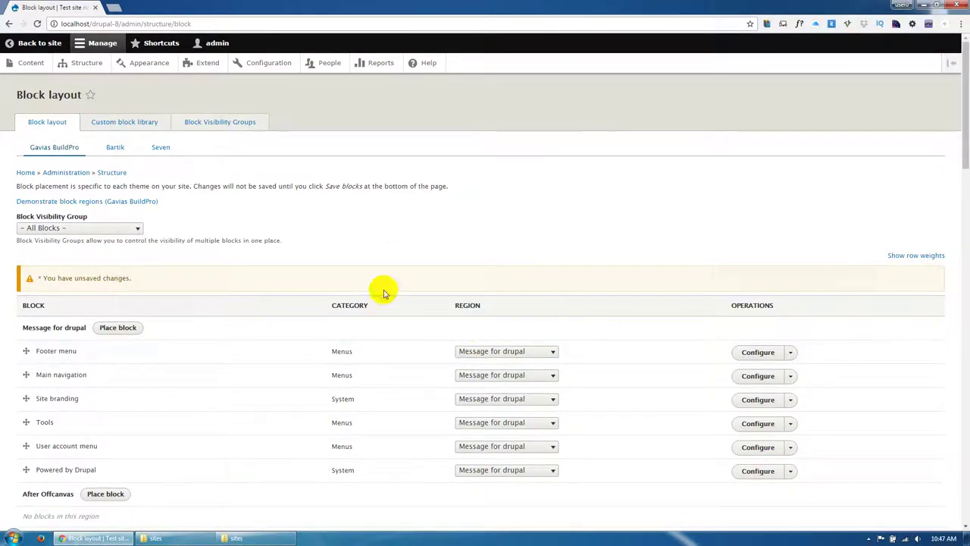
Disable the Footer menu block by setting its region to None.
scroll(363, 303, "down", 1)
left_click(462, 308)
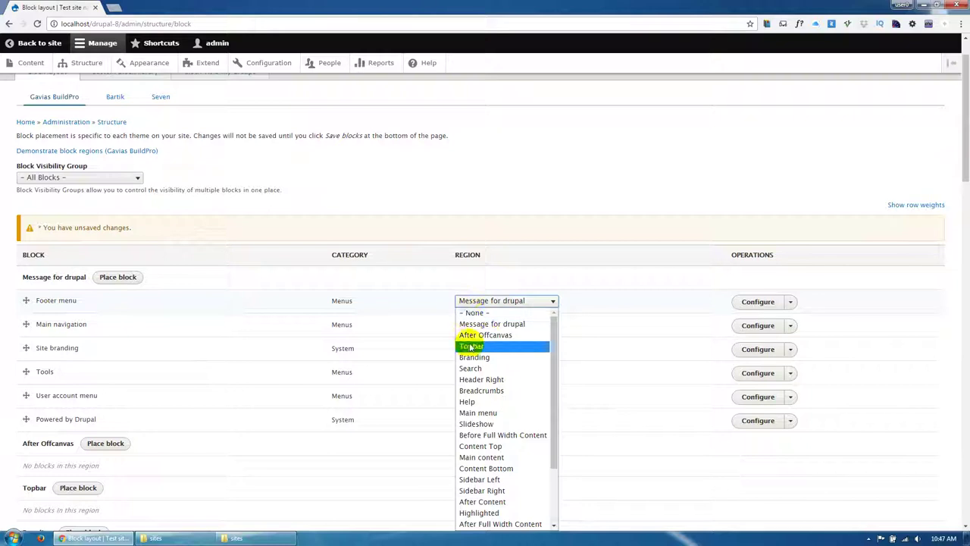
left_click(489, 302)
scroll(496, 280, "down", 1)
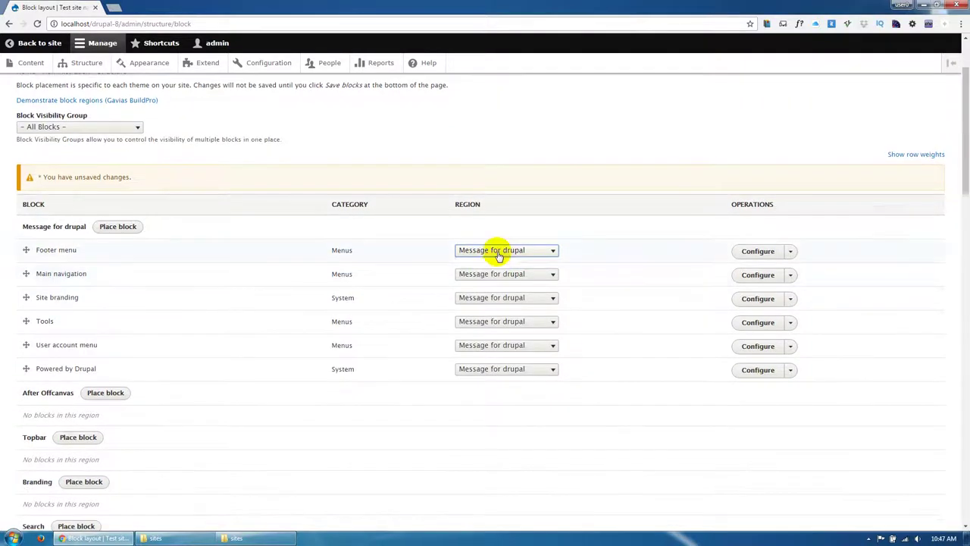
left_click(498, 255)
scroll(489, 424, "down", 2)
scroll(489, 410, "up", 2)
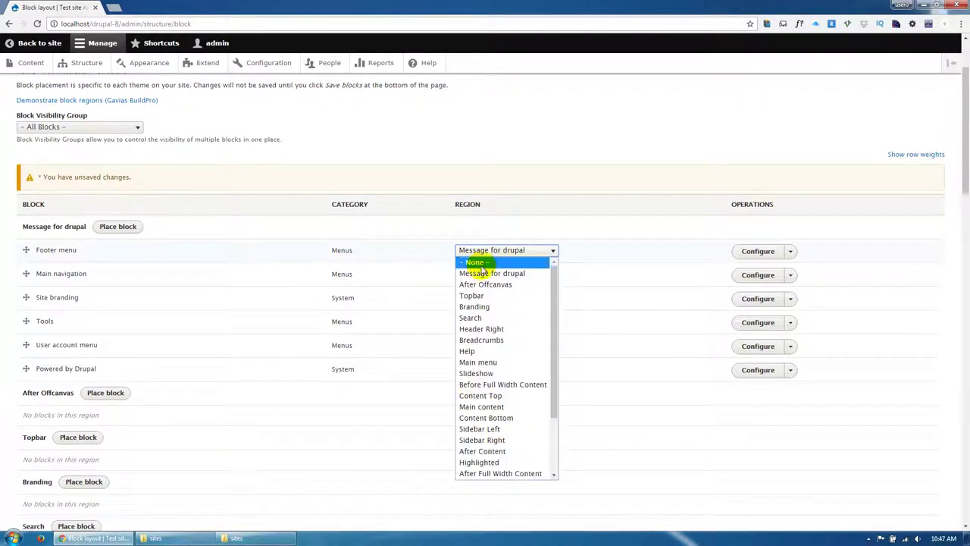
left_click(478, 263)
Assign the Main navigation block to the Main menu region and the Site branding block to the Branding region.
left_click(489, 251)
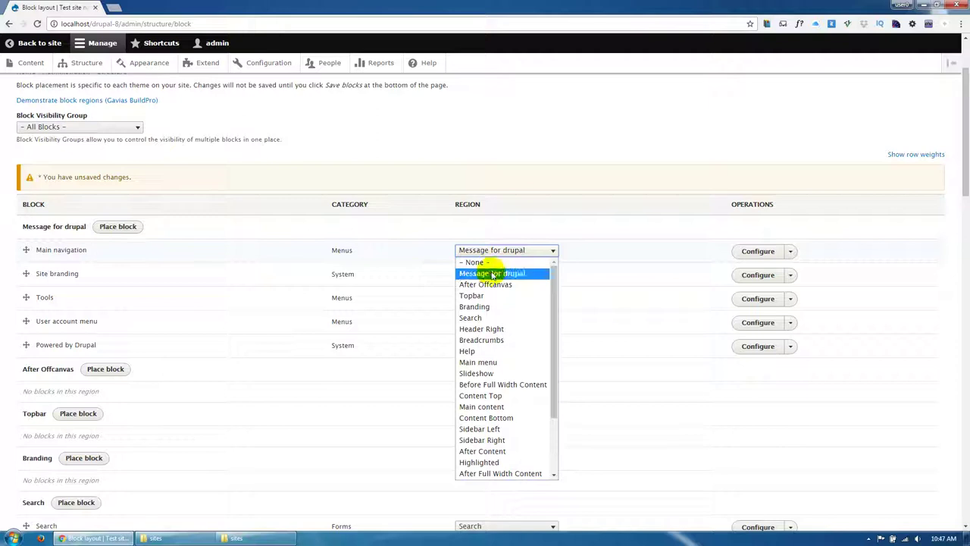
left_click(480, 362)
left_click(493, 250)
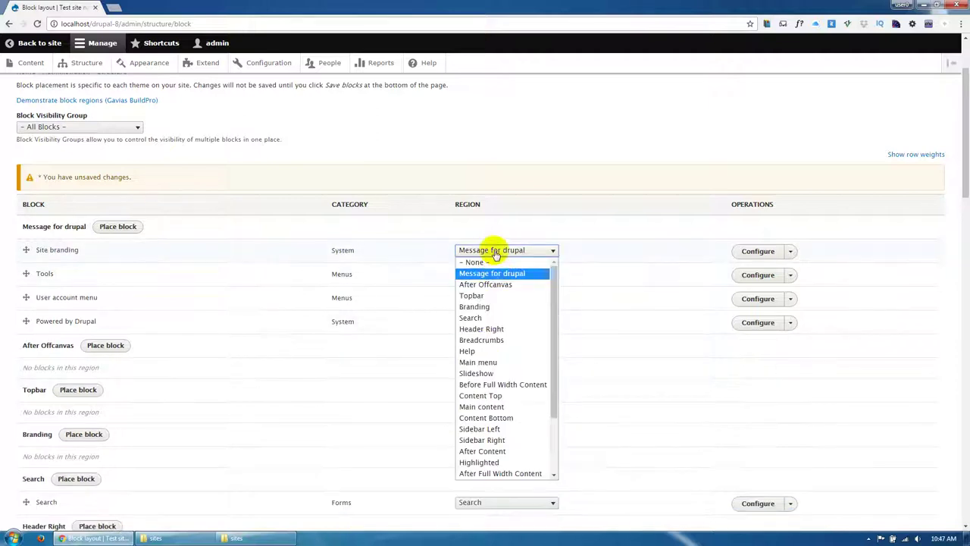
left_click(494, 306)
Disable the Tools, User account menu and Powered by Drupal blocks by setting their regions to None.
left_click(495, 251)
left_click(494, 263)
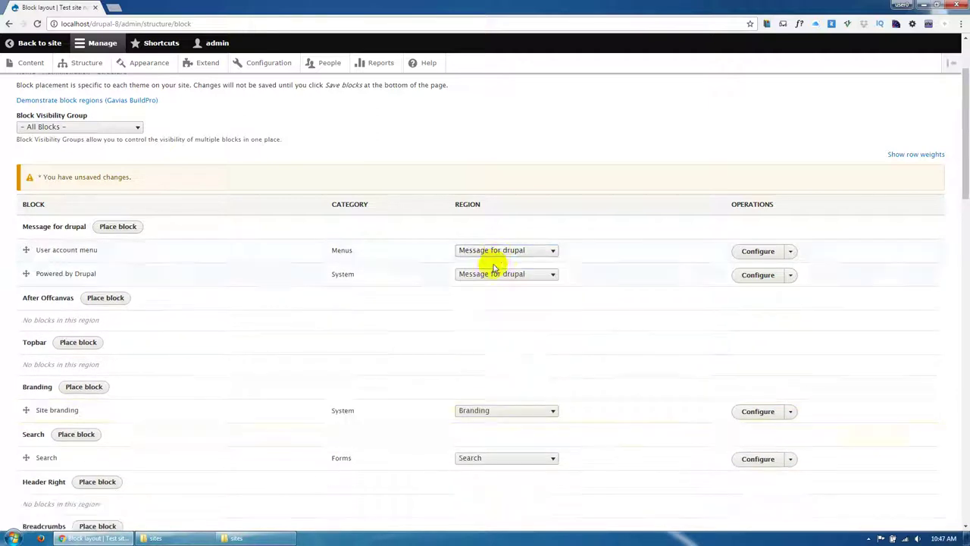
left_click(496, 251)
left_click(493, 261)
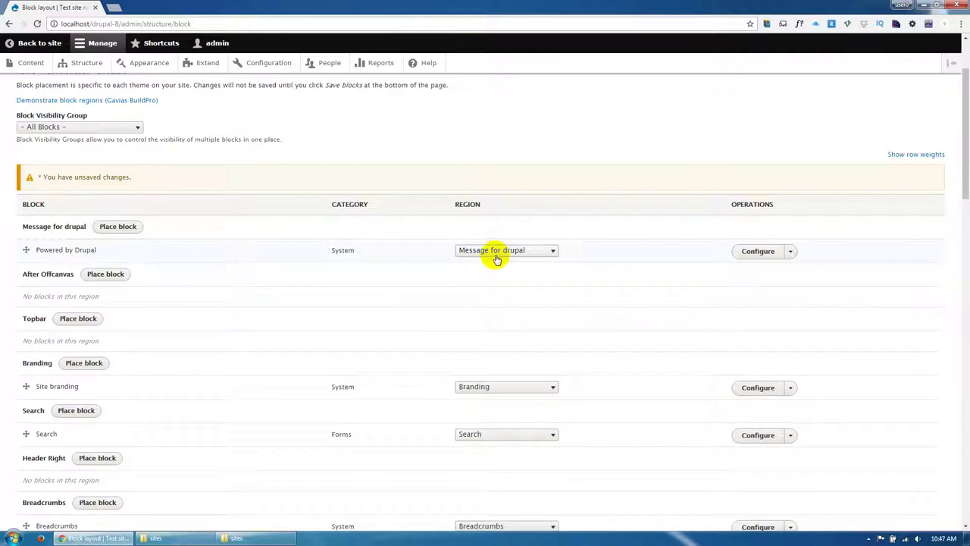
left_click(497, 256)
left_click(488, 261)
Disable the Page title block in the Main content region by setting its region to None.
scroll(210, 310, "down", 2)
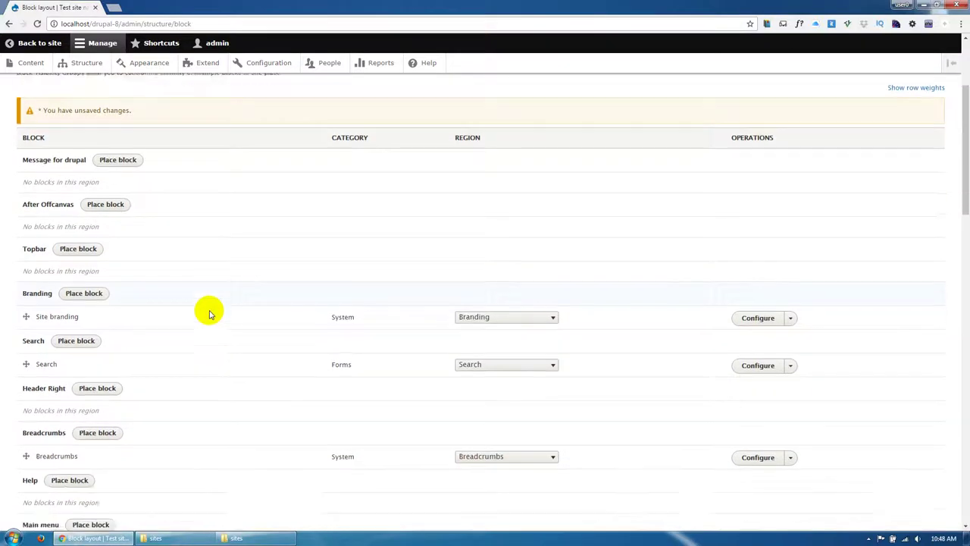
scroll(210, 310, "down", 5)
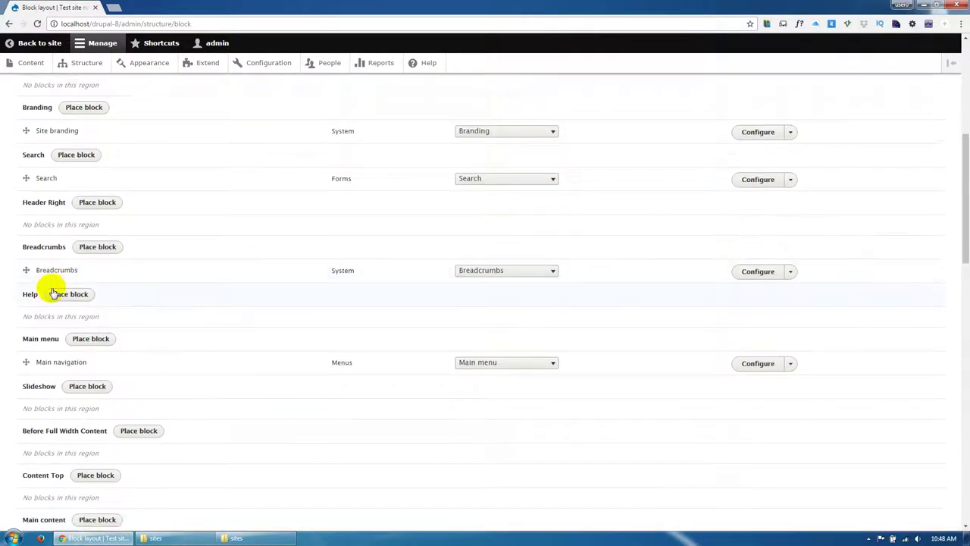
scroll(54, 294, "down", 5)
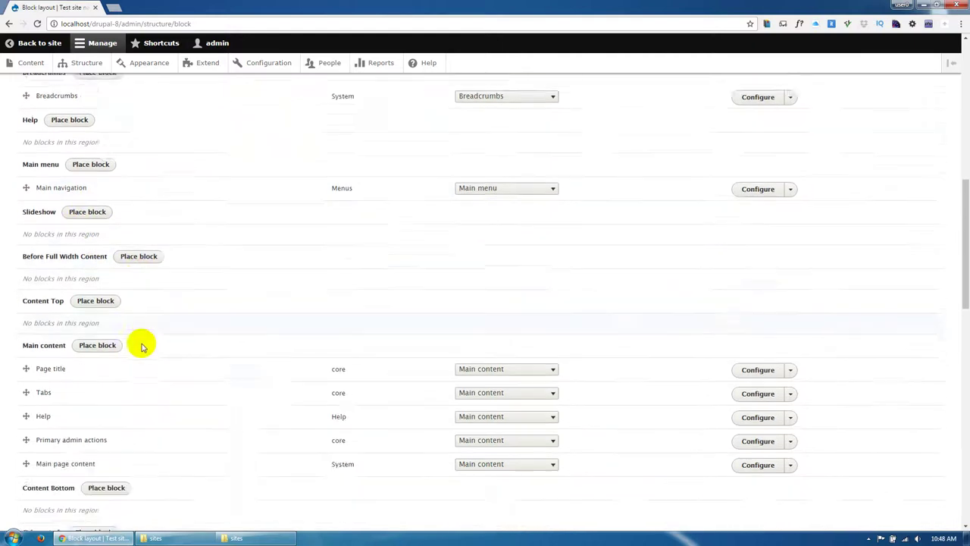
scroll(141, 347, "down", 2)
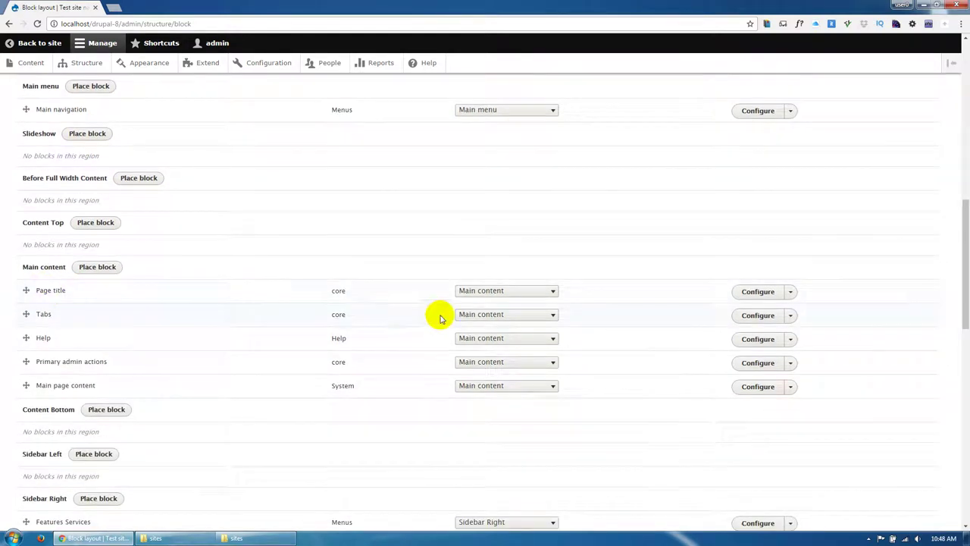
left_click(474, 290)
left_click(477, 302)
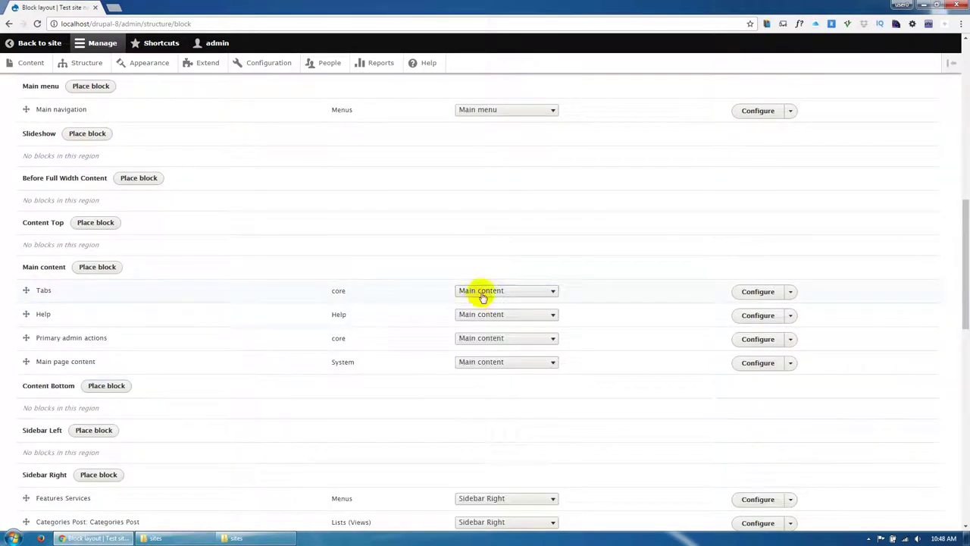
Move the Tabs, Help and Primary admin actions blocks from Main content to the Help region.
left_click(483, 294)
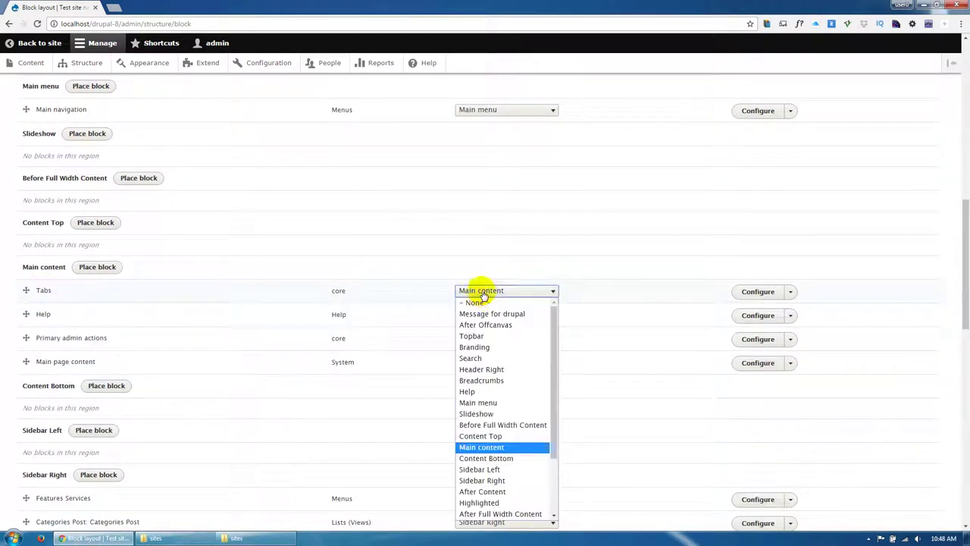
left_click(470, 391)
left_click(493, 294)
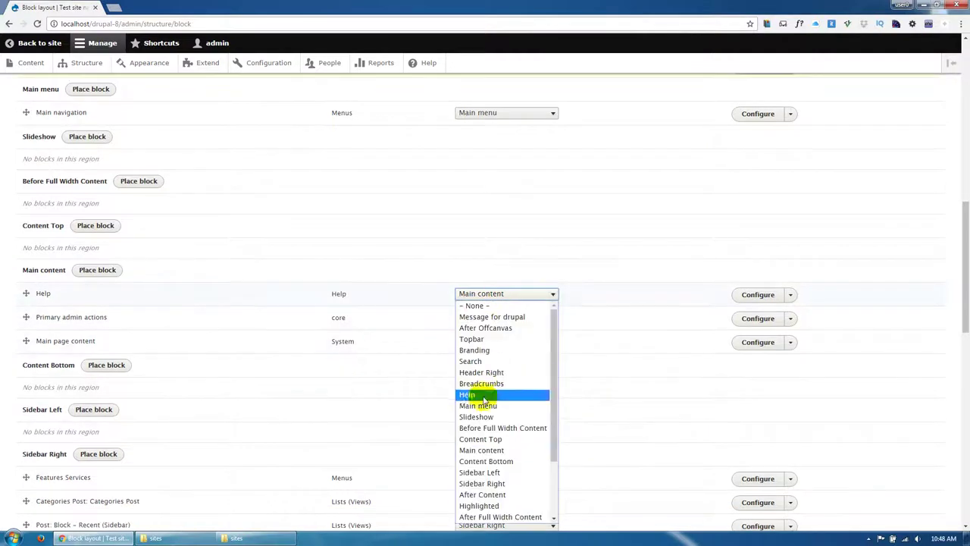
left_click(478, 395)
left_click(494, 322)
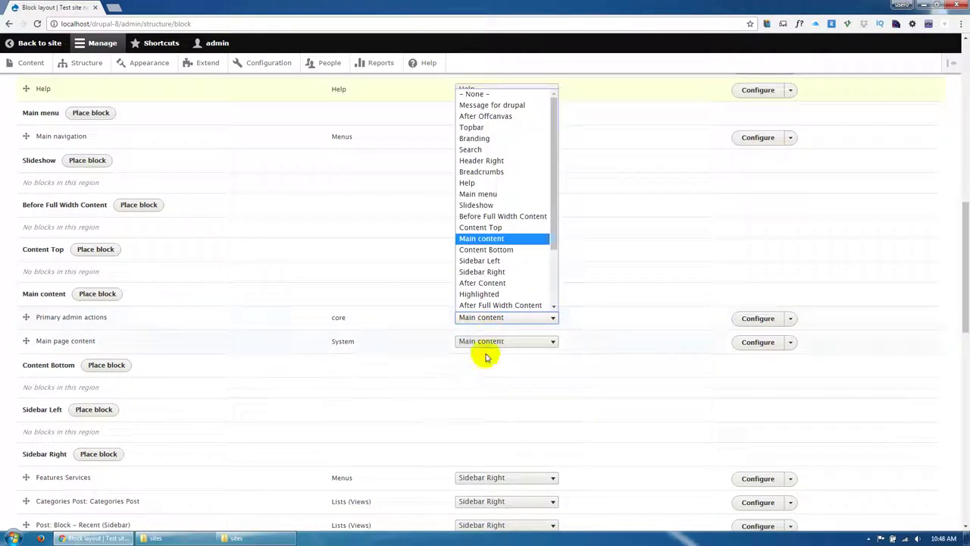
left_click(485, 186)
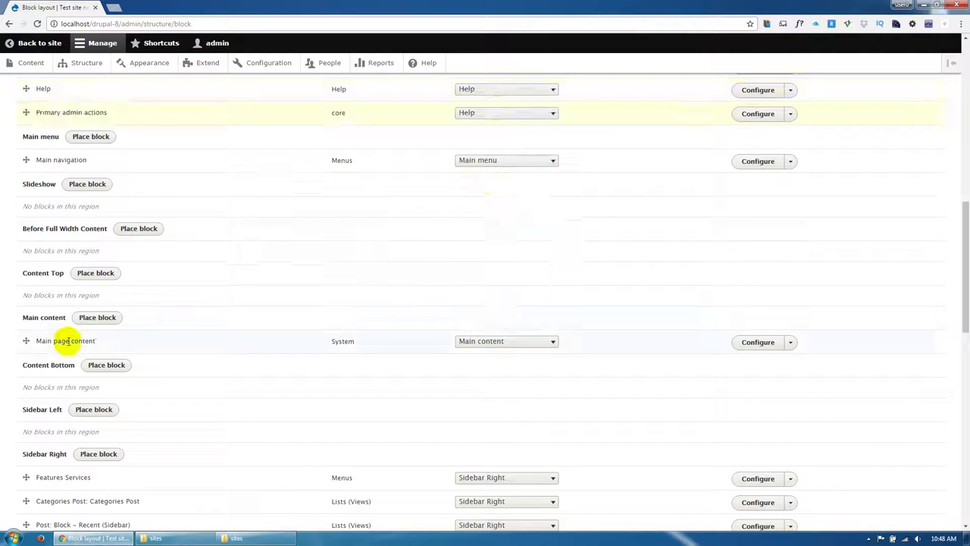
Assign the Status messages block to the Message for drupal region and save the block layout.
scroll(87, 351, "down", 3)
scroll(181, 371, "down", 3)
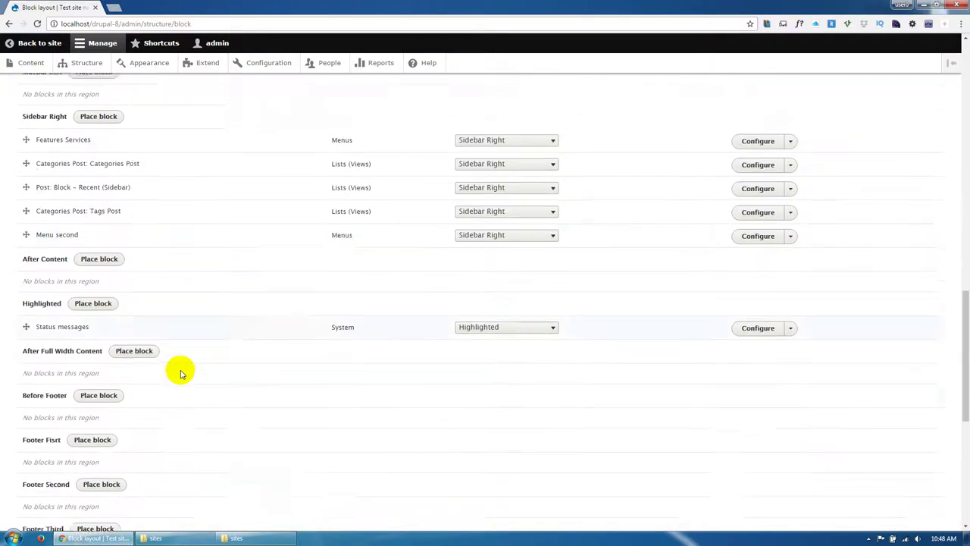
left_click(491, 261)
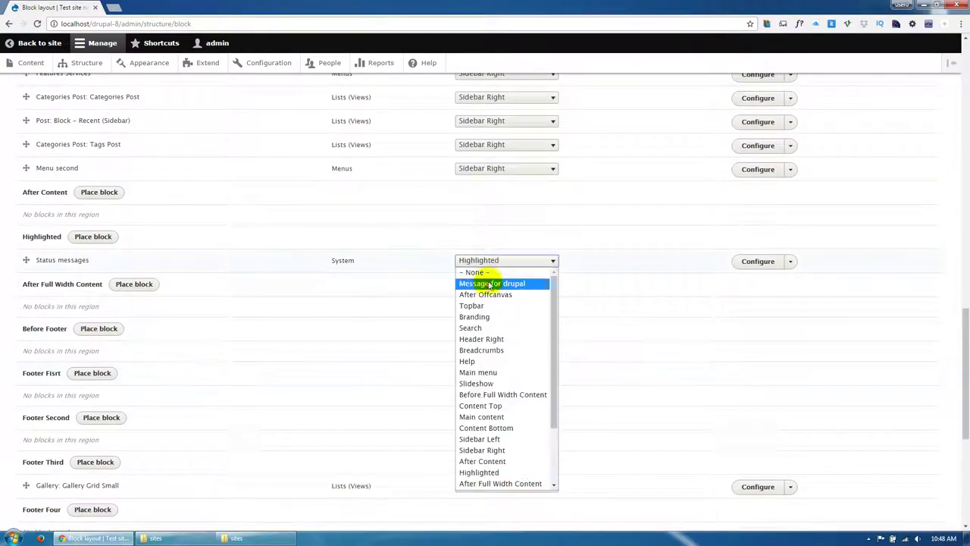
left_click(491, 283)
scroll(84, 407, "down", 2)
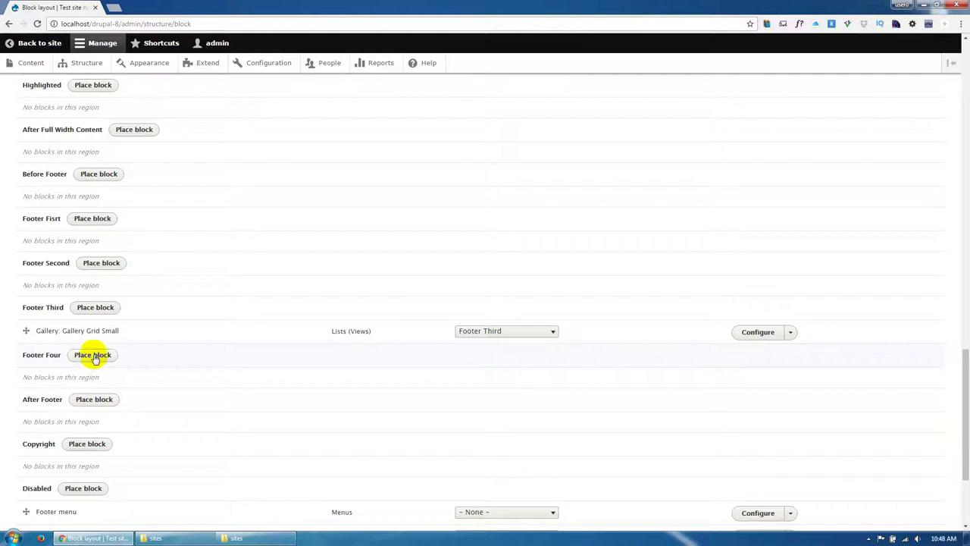
scroll(102, 347, "down", 2)
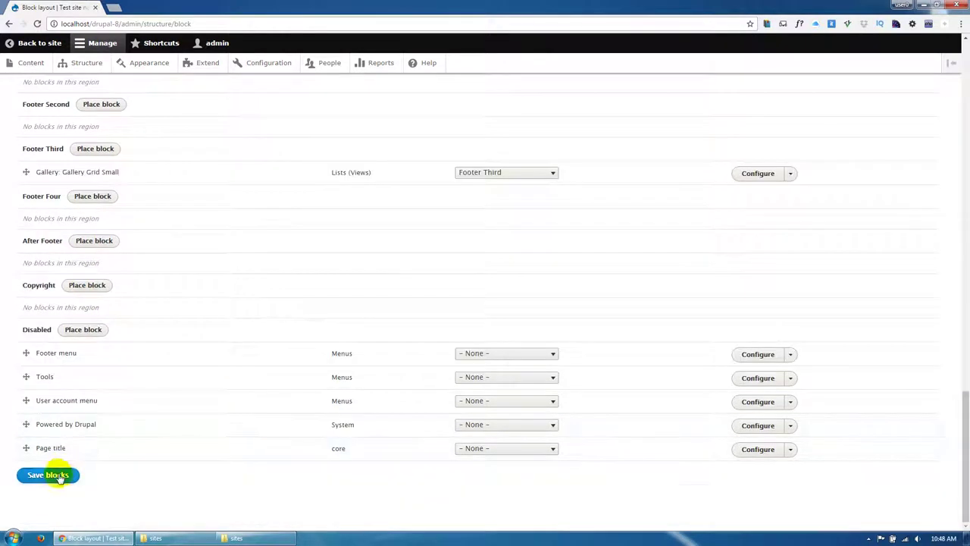
left_click(57, 474)
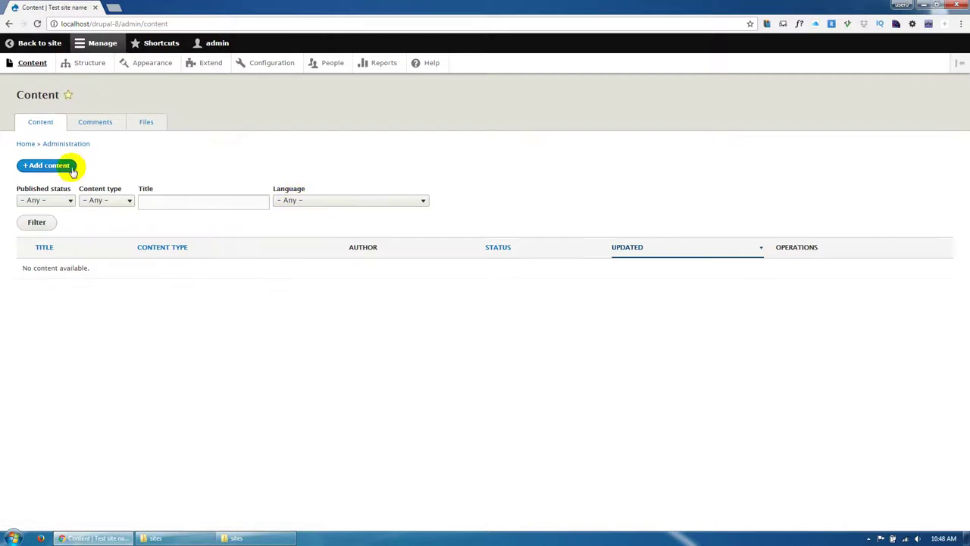
left_click(65, 168)
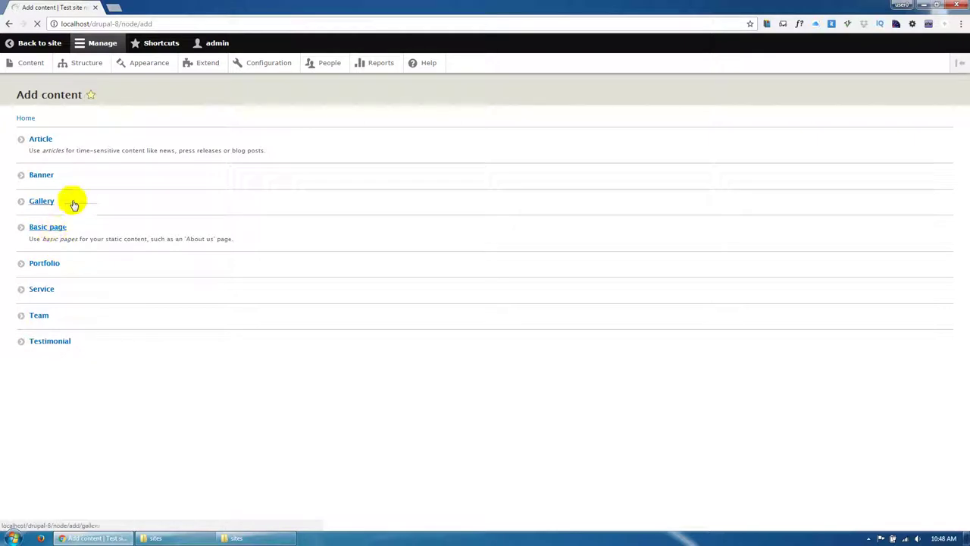
left_click(84, 151)
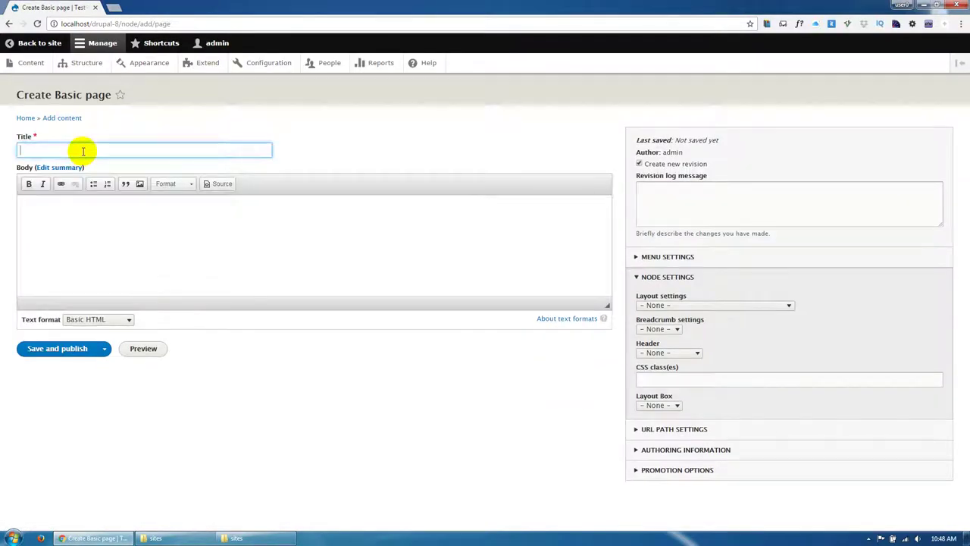
type("Home 1")
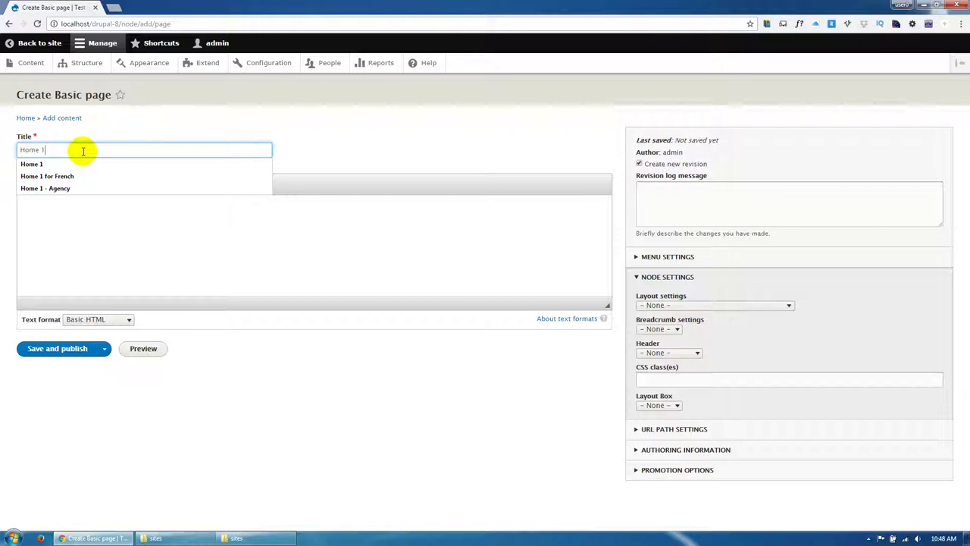
left_click(112, 231)
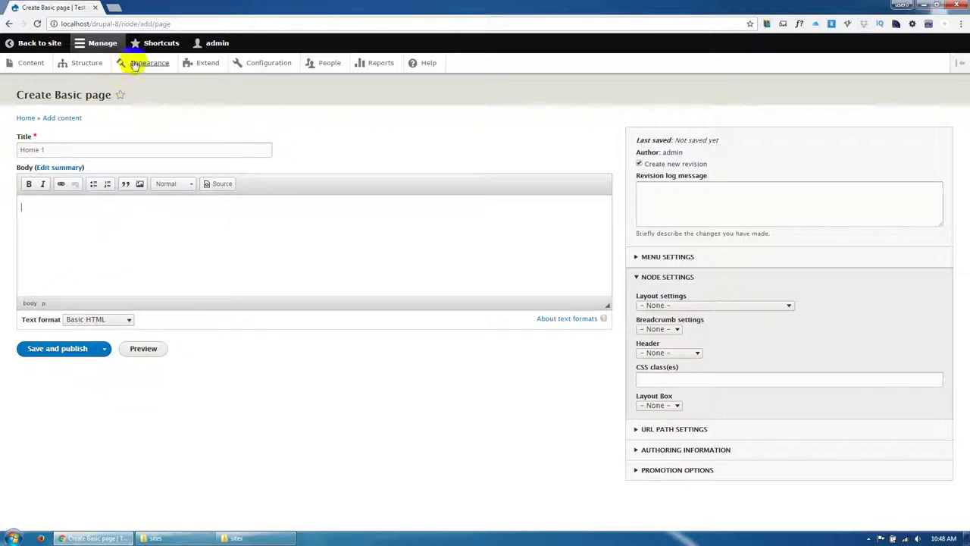
Enable the Block Builder field in the Basic page content type's form display, placing it below Body, and save.
left_click(89, 65)
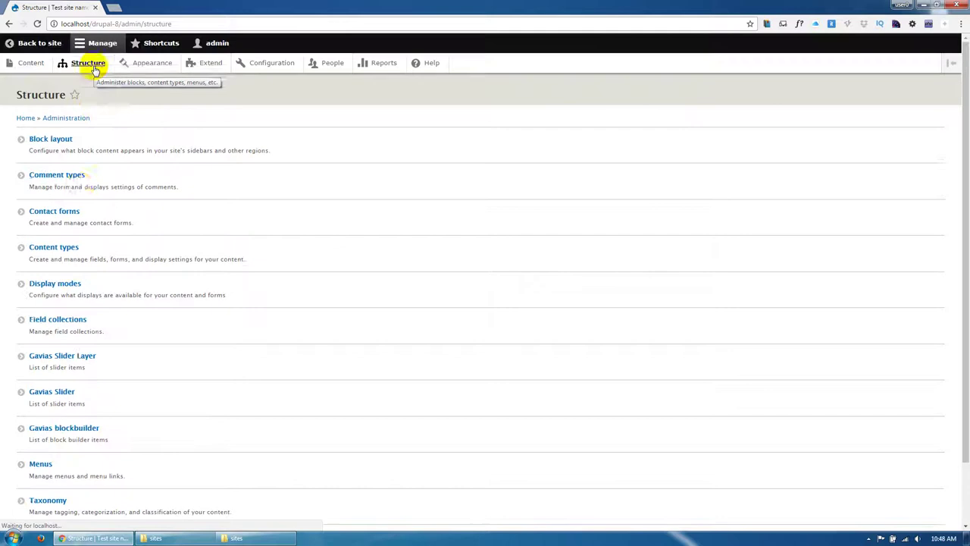
left_click(57, 248)
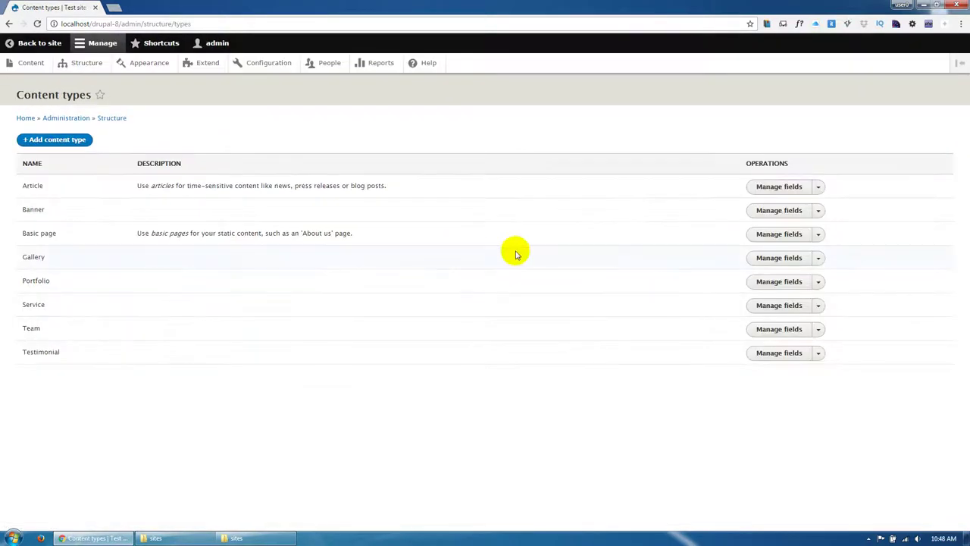
left_click(759, 238)
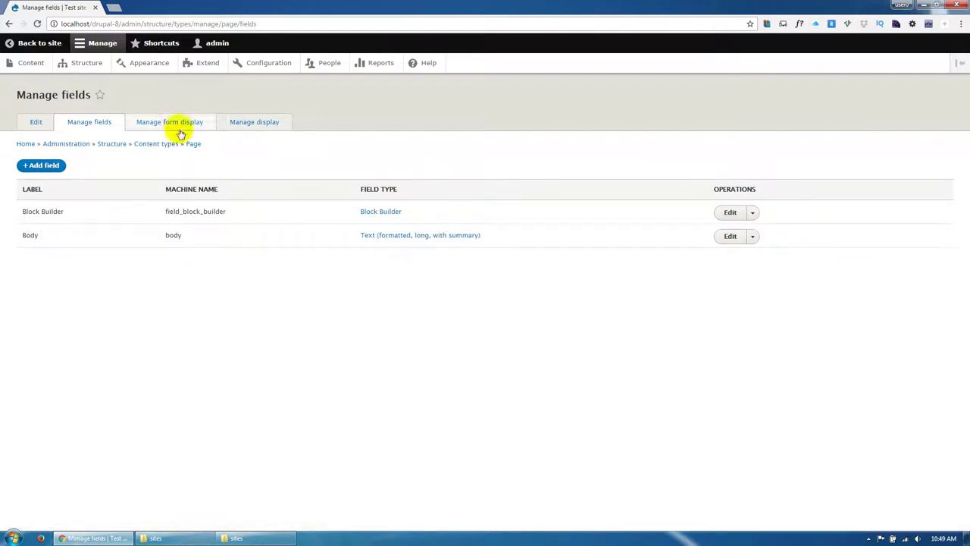
left_click(181, 127)
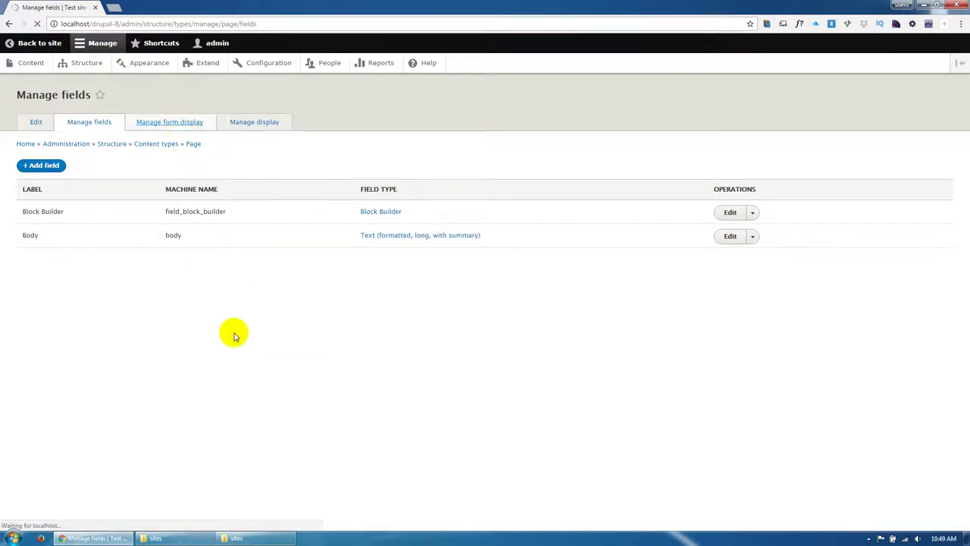
scroll(126, 409, "down", 2)
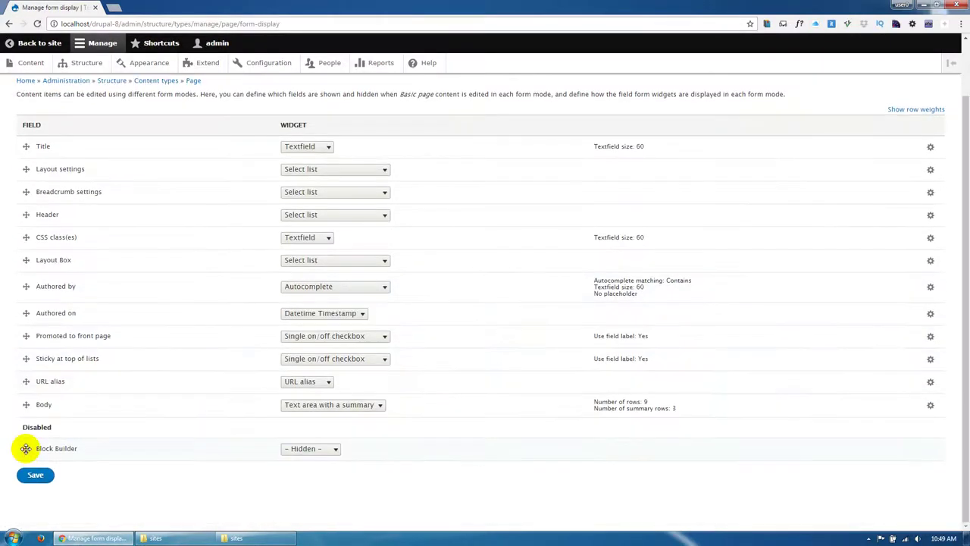
left_click_drag(26, 448, 28, 427)
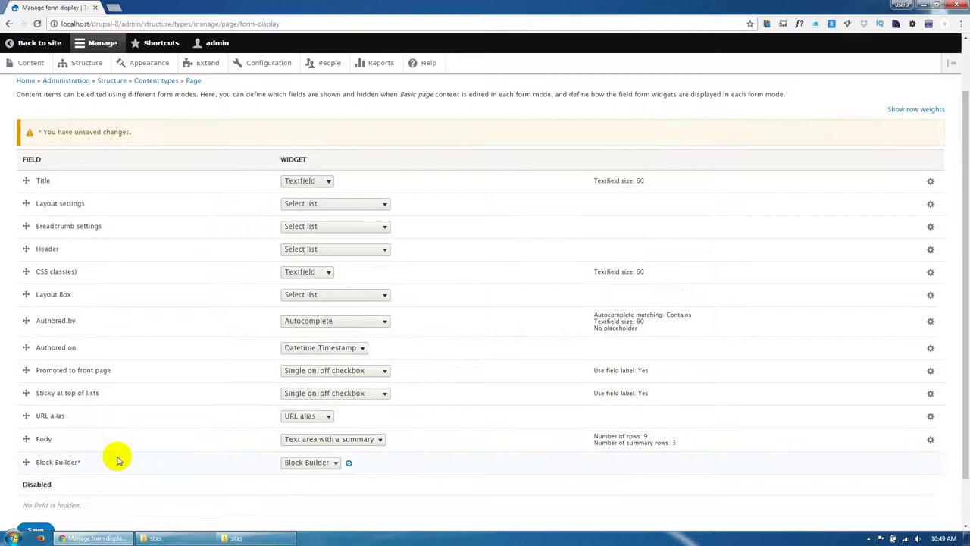
scroll(117, 458, "down", 2)
left_click(35, 473)
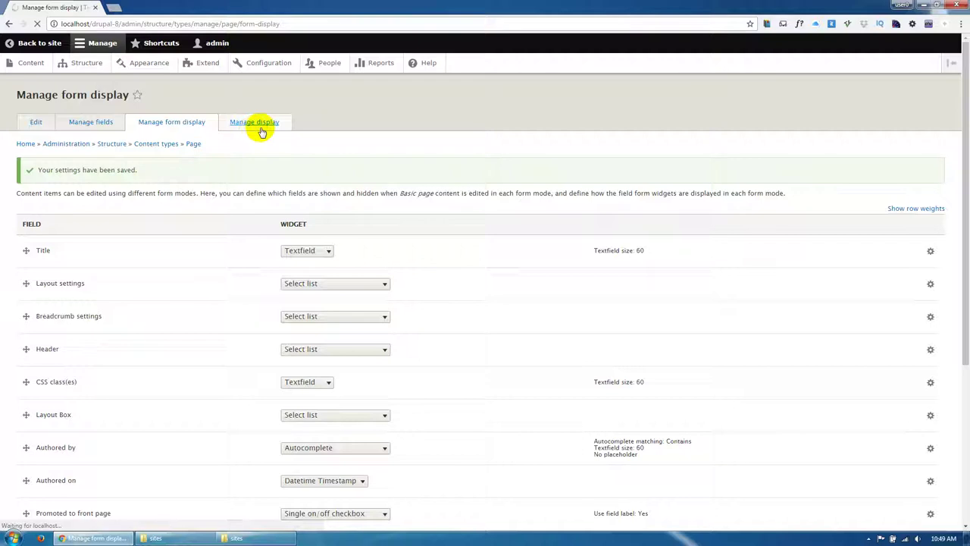
Enable the Block Builder field in the Basic page's default display, hide its label, and save.
left_click_drag(28, 319, 46, 311)
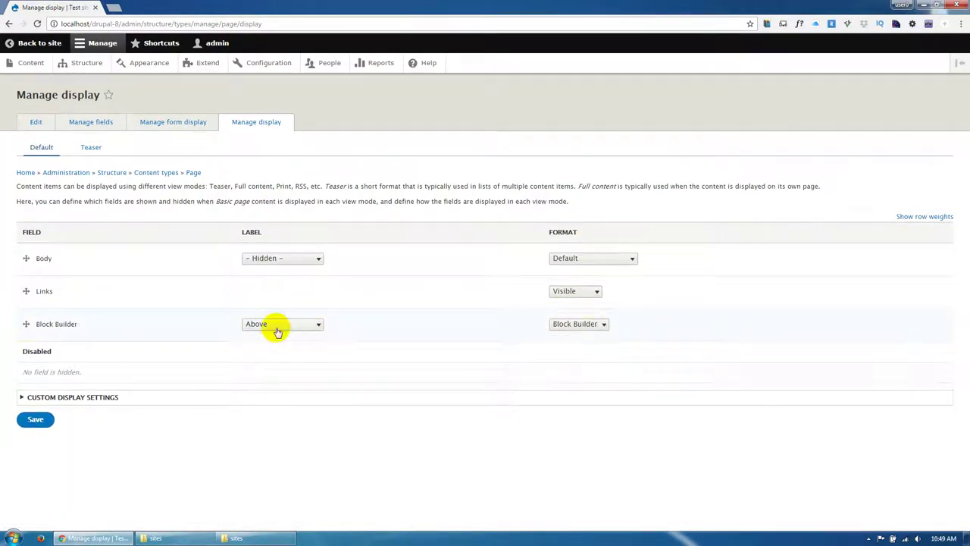
left_click(277, 326)
left_click(268, 358)
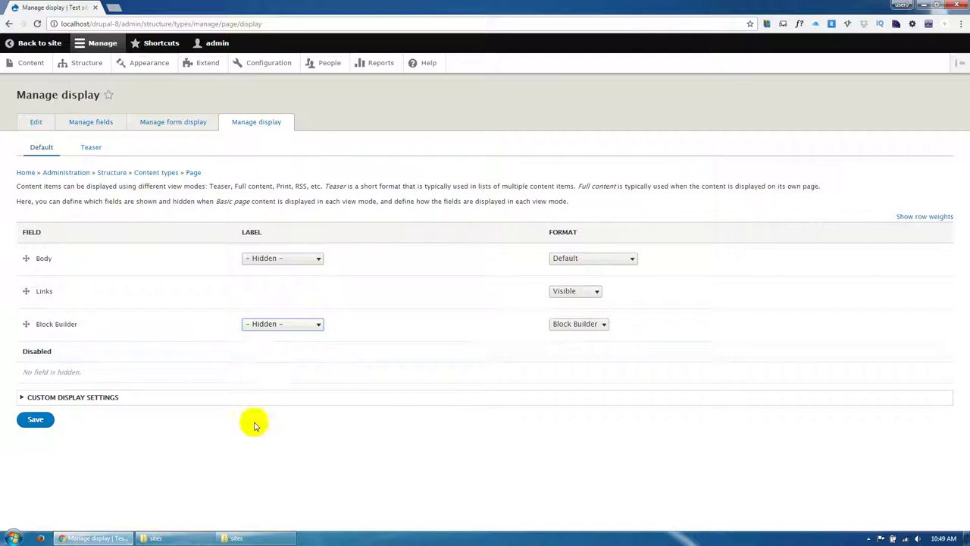
left_click(42, 424)
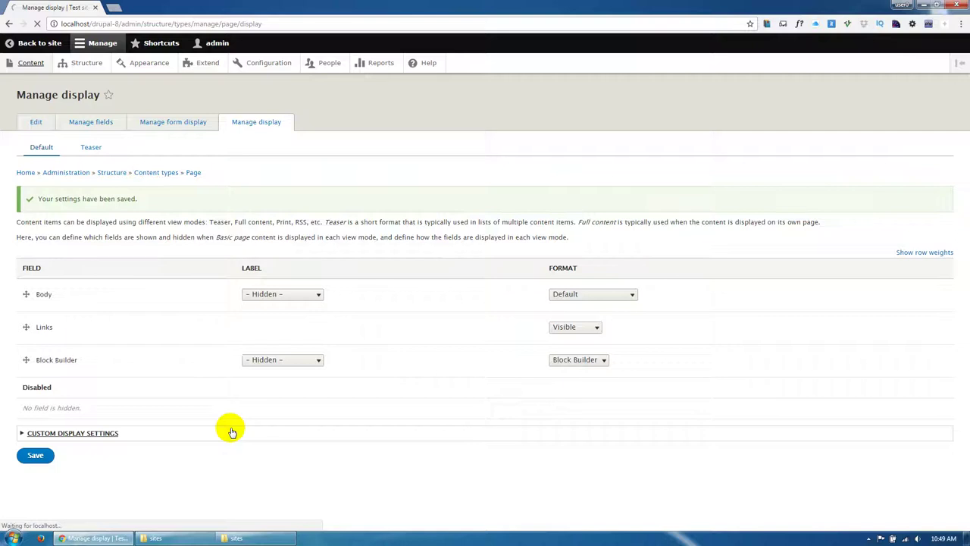
Switch to the gavias_buildpro_full folder in Windows Explorer, extract files_export_blockbuilder.zip there and view the extracted files.
left_click(236, 539)
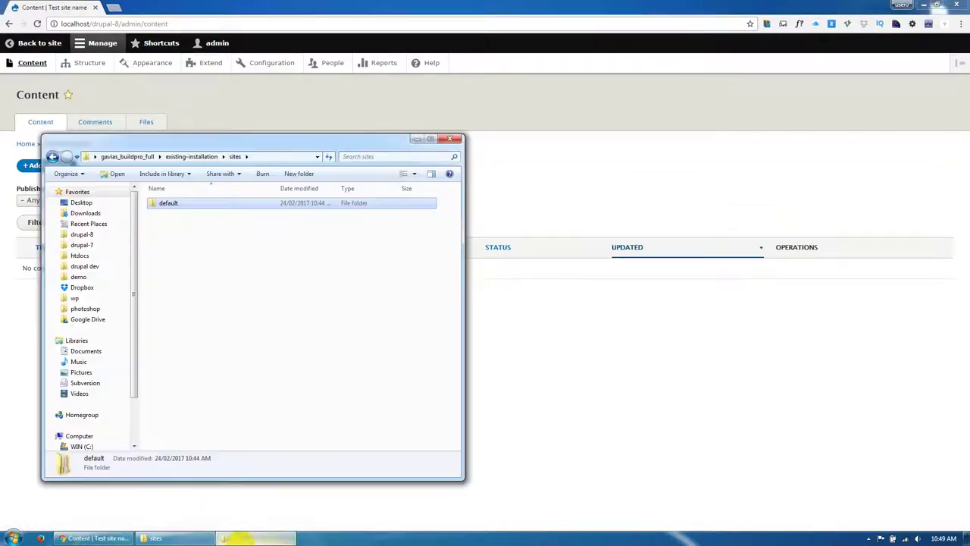
left_click(137, 156)
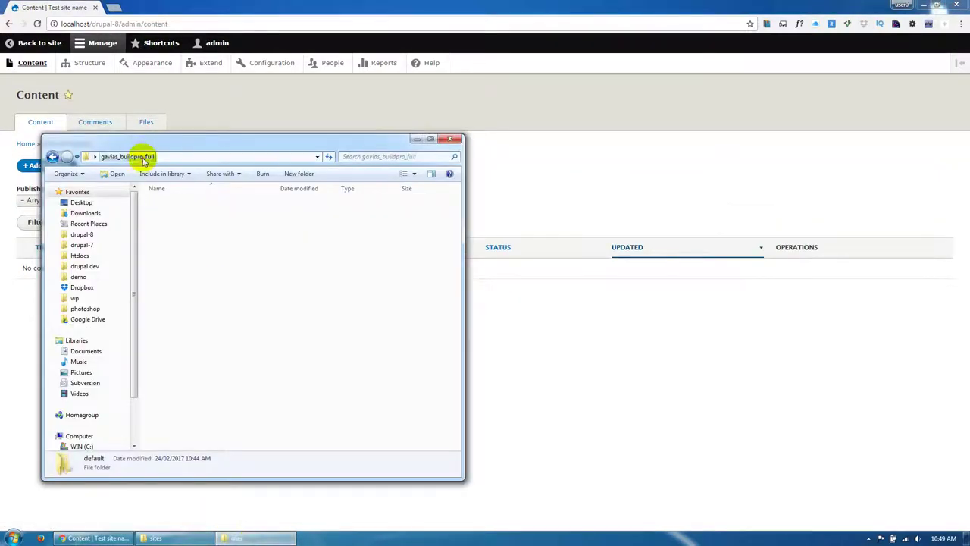
left_click(193, 236)
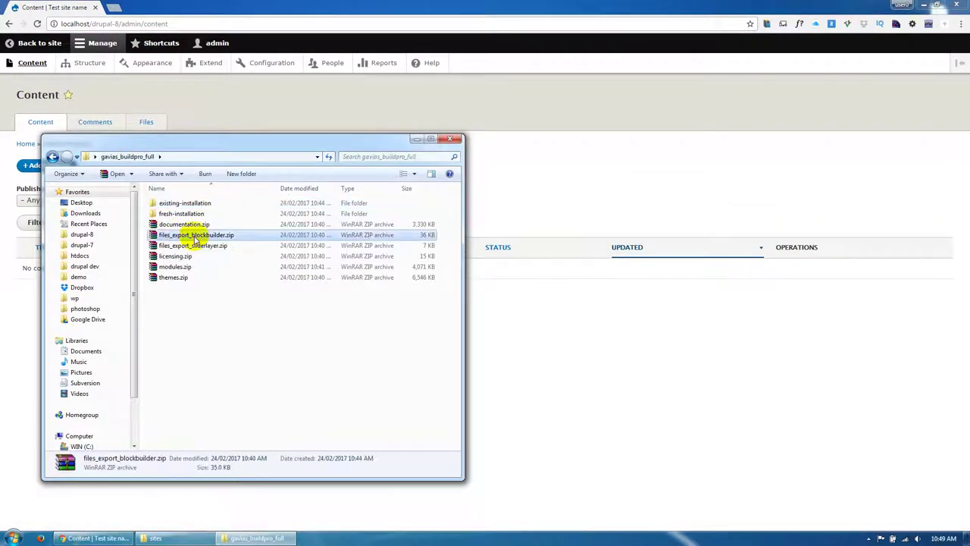
right_click(216, 241)
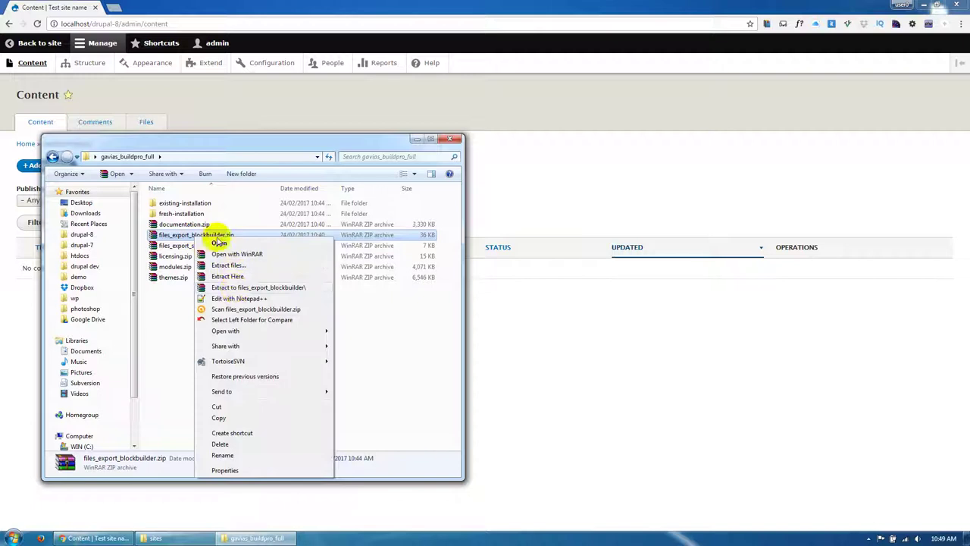
left_click(231, 277)
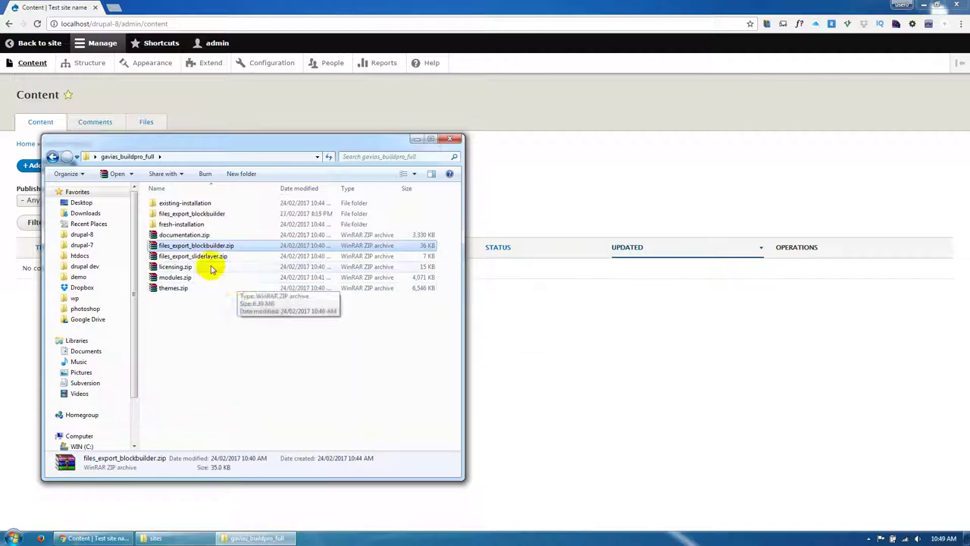
double_click(196, 215)
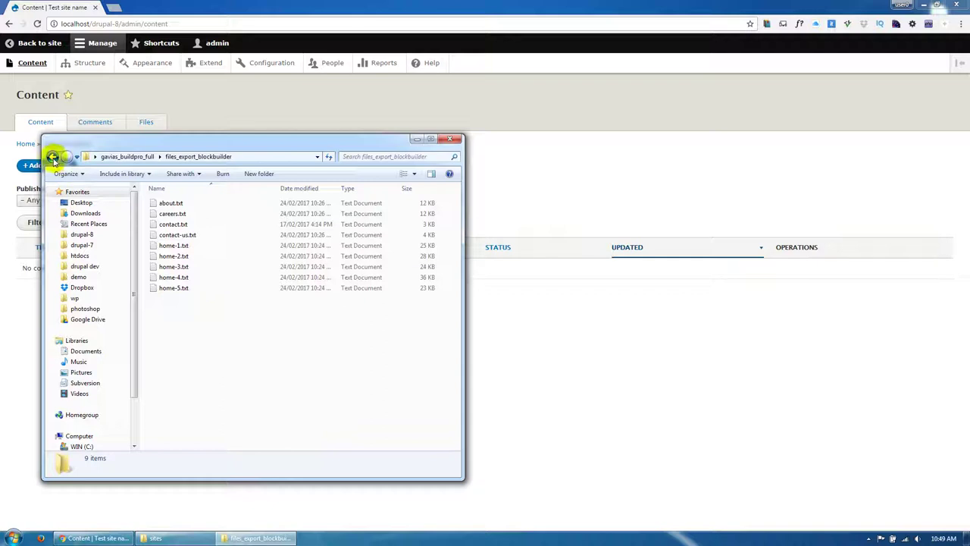
left_click(53, 157)
Return to the Drupal site in the browser and start a new Basic page titled Home 1.
left_click(7, 310)
left_click(45, 166)
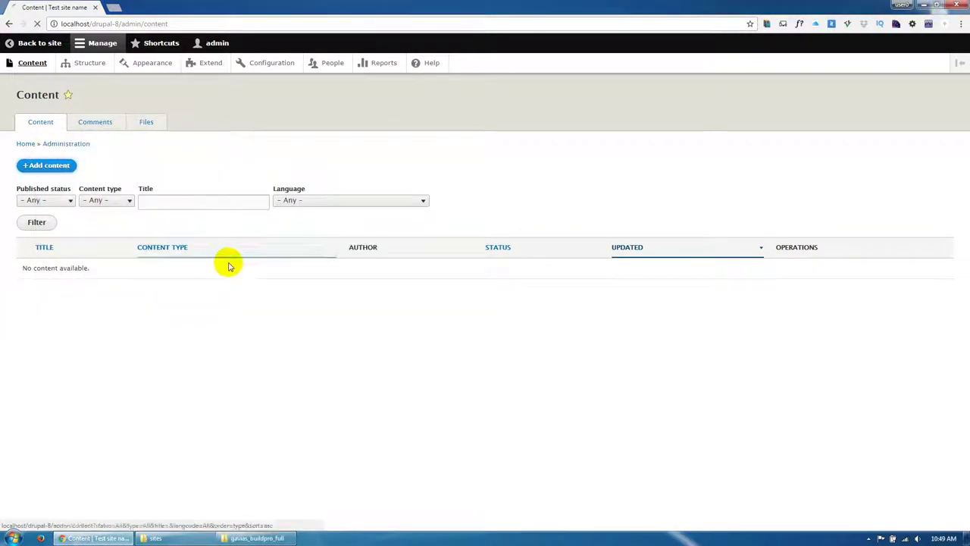
left_click(59, 227)
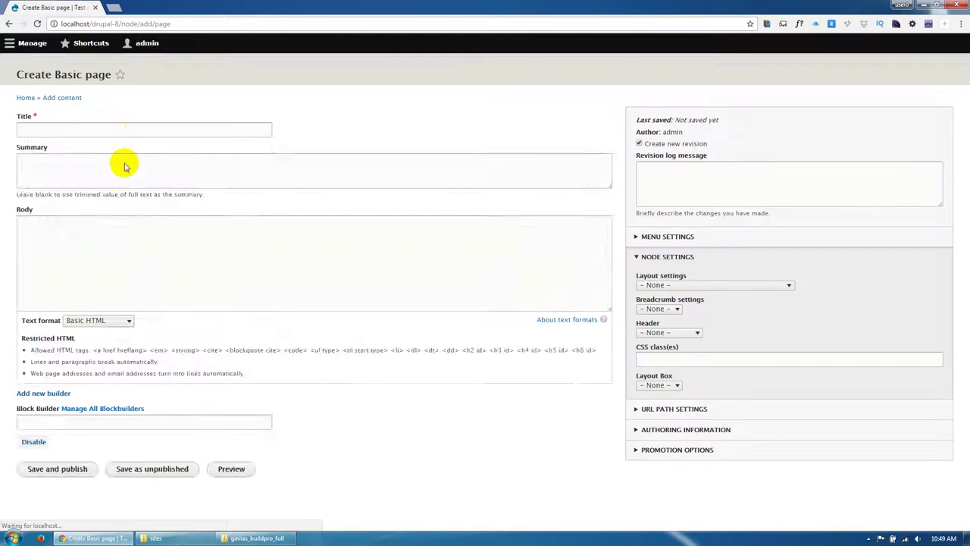
left_click(124, 151)
type("Home 1")
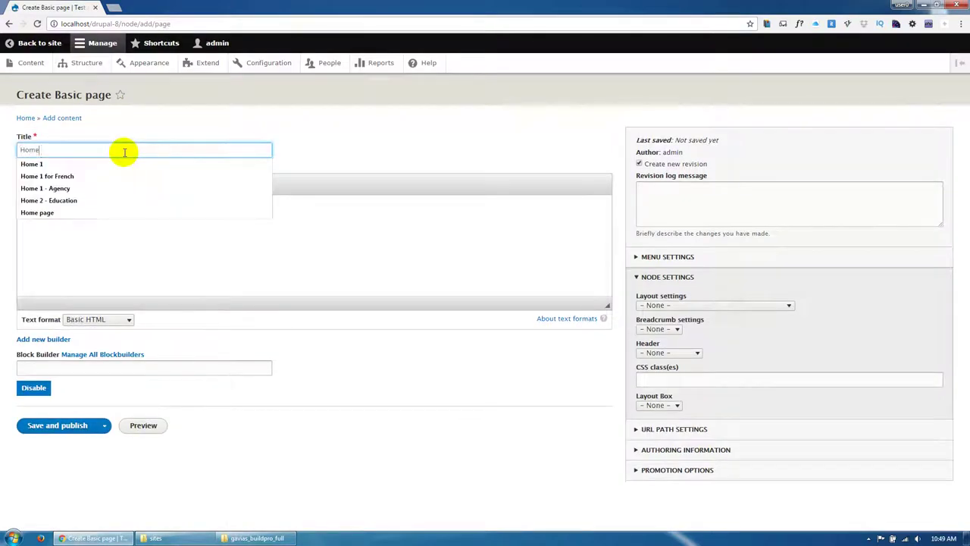
left_click(217, 439)
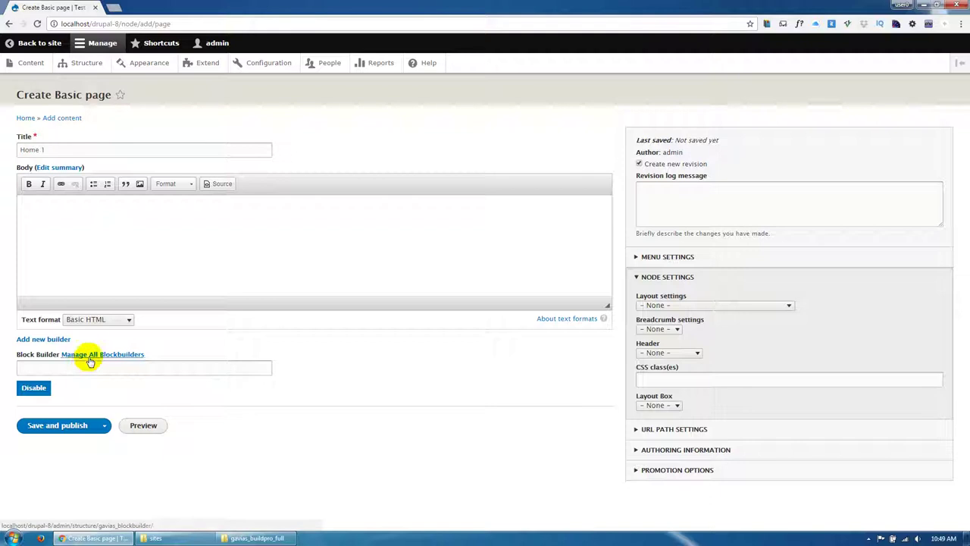
Add a new block builder to the page with the title home 1 and machine name home_1.
left_click(61, 338)
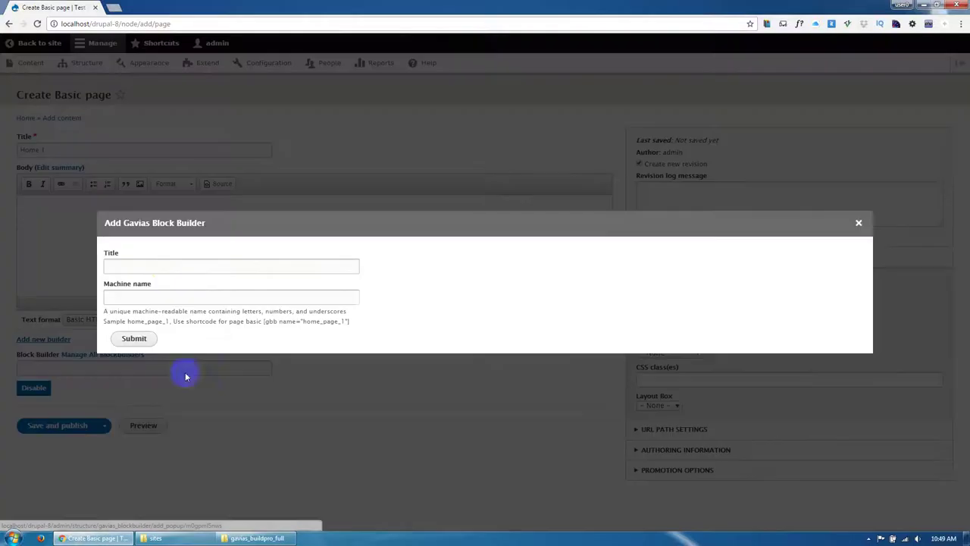
left_click(162, 265)
type("hom")
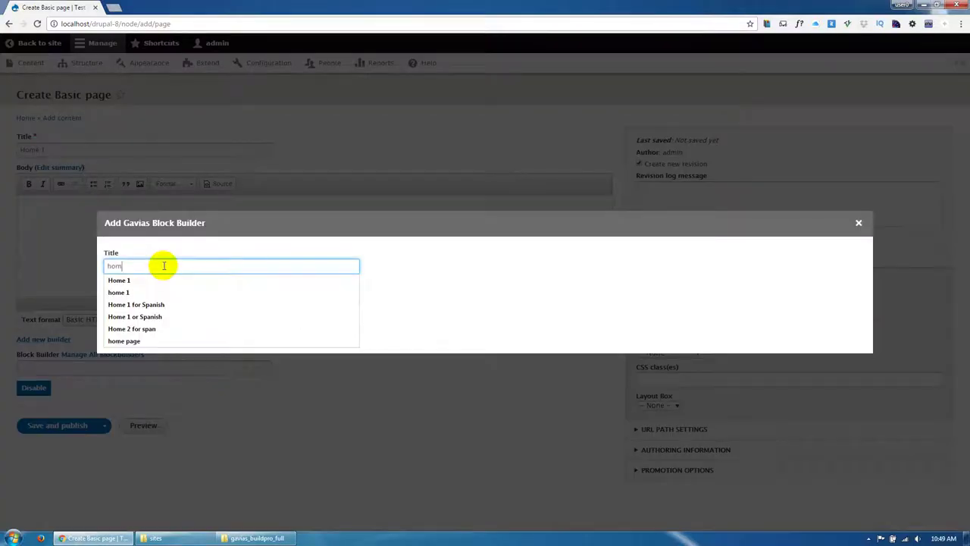
type("e 1")
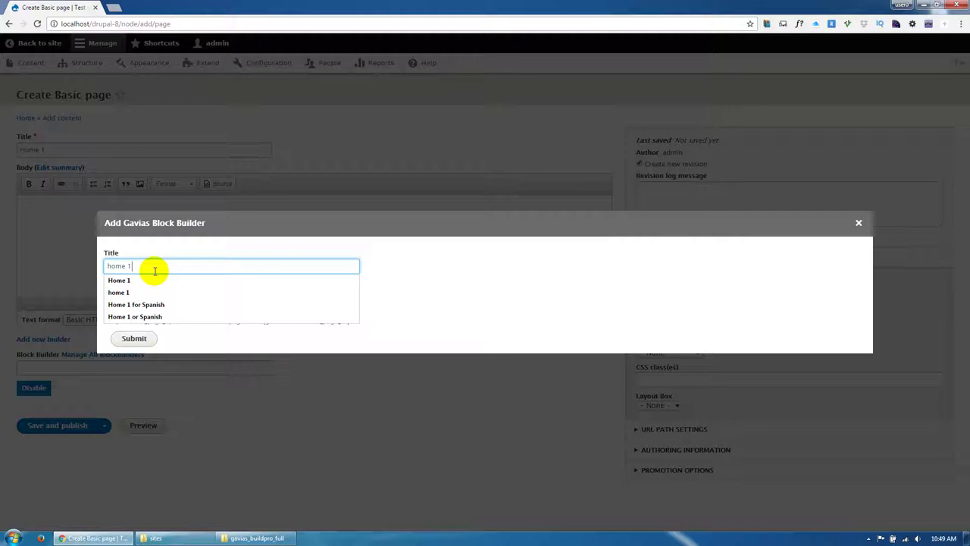
left_click(455, 271)
left_click(174, 296)
type("home_1_fr")
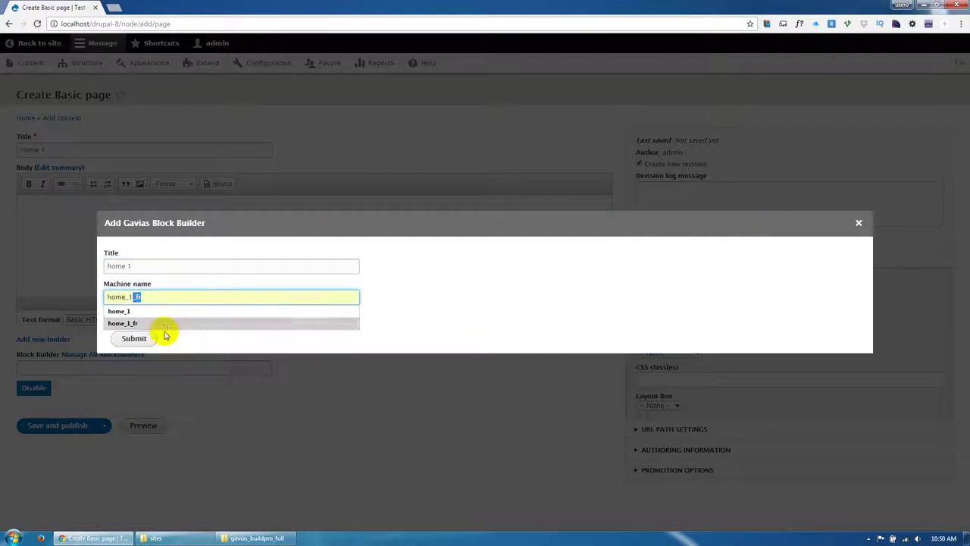
left_click(136, 341)
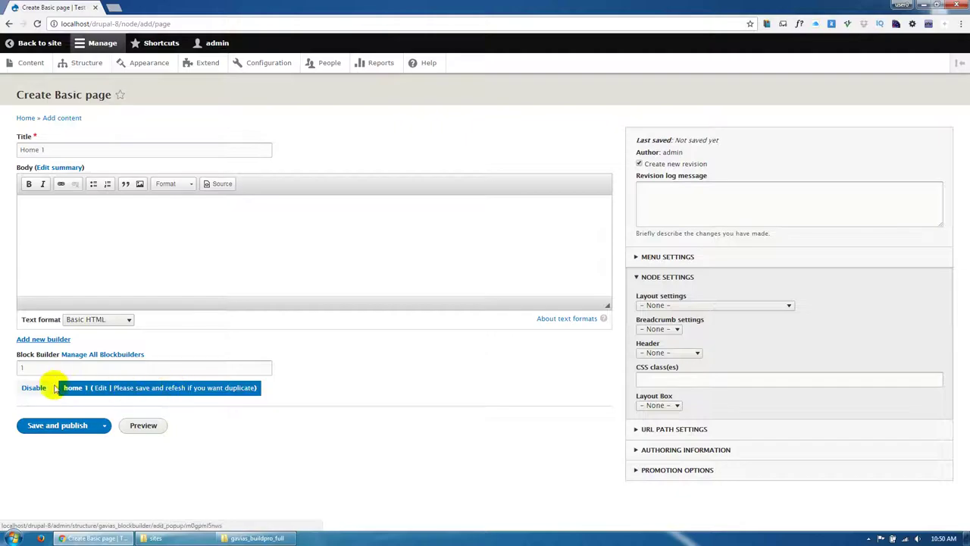
Set the page layout to Fullwith no sidebar (use for block builder), leave Breadcrumb settings at None, and publish the page.
left_click(651, 306)
left_click(671, 328)
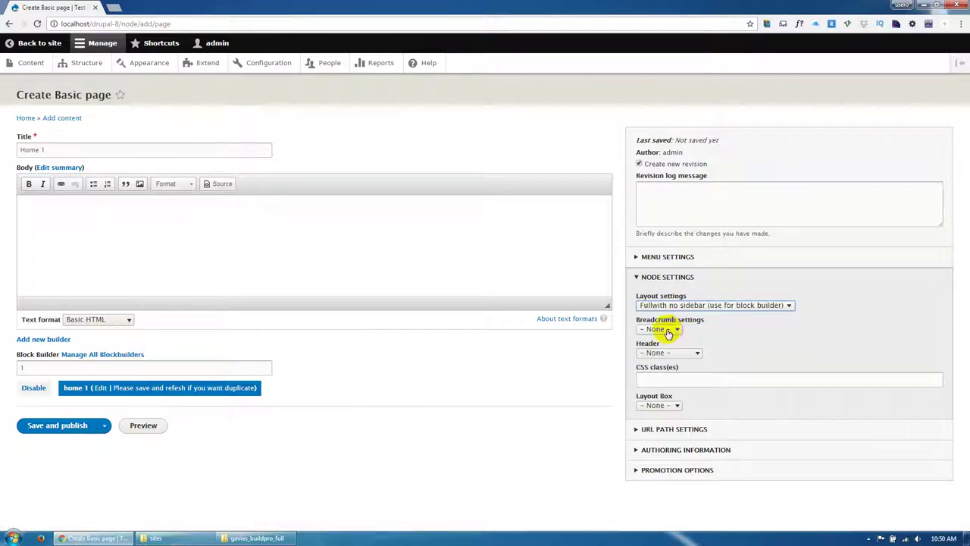
left_click(665, 331)
left_click(552, 383)
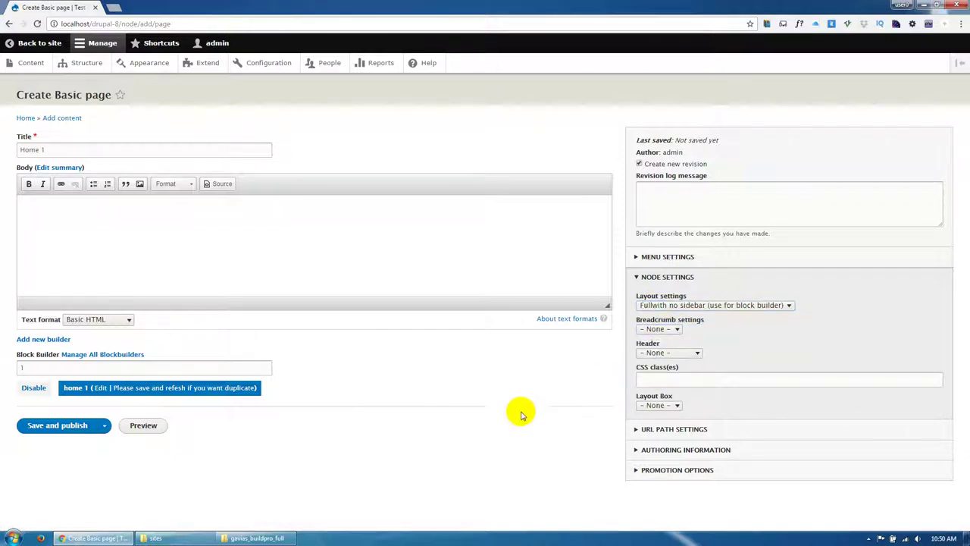
left_click(61, 429)
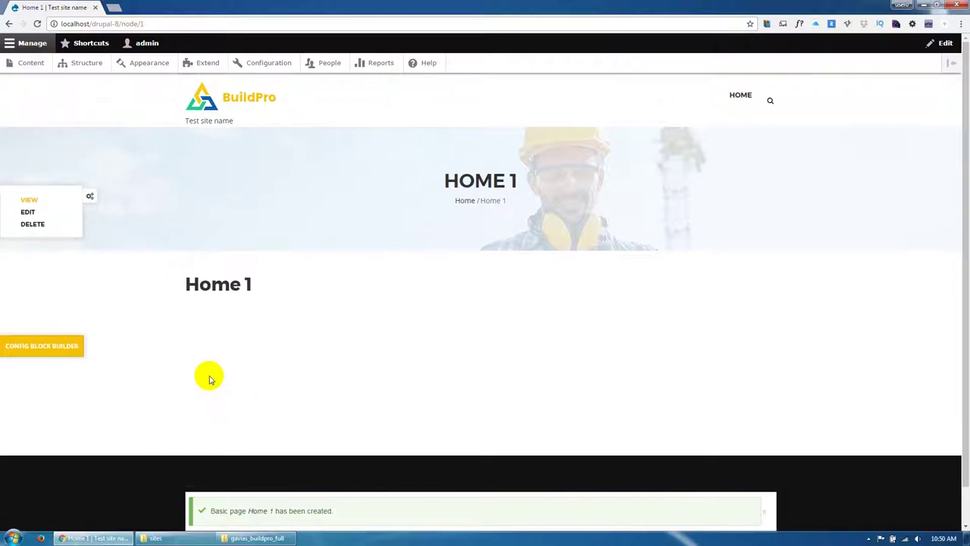
Edit the Home 1 page and import home-1.txt from the files_export_blockbuilder folder into its home 1 block builder.
left_click(23, 213)
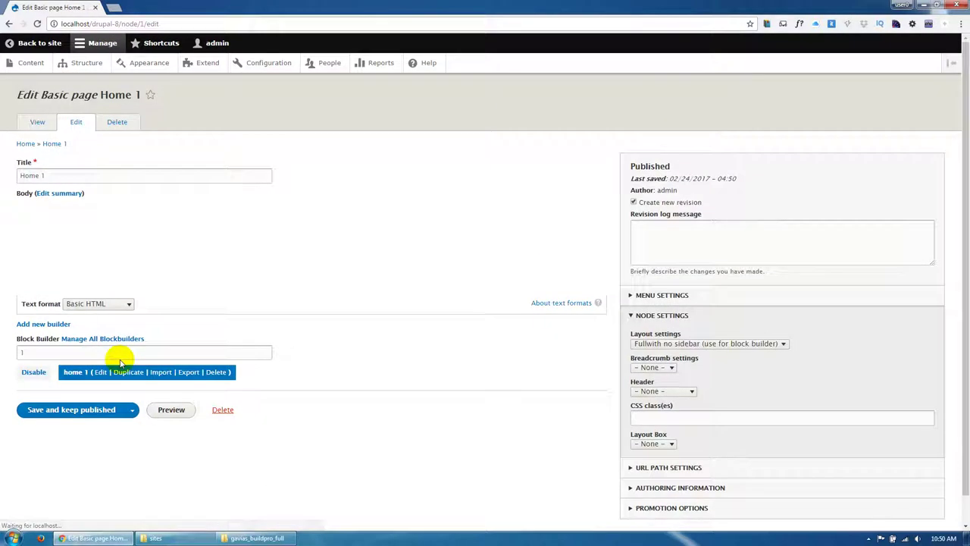
left_click(160, 415)
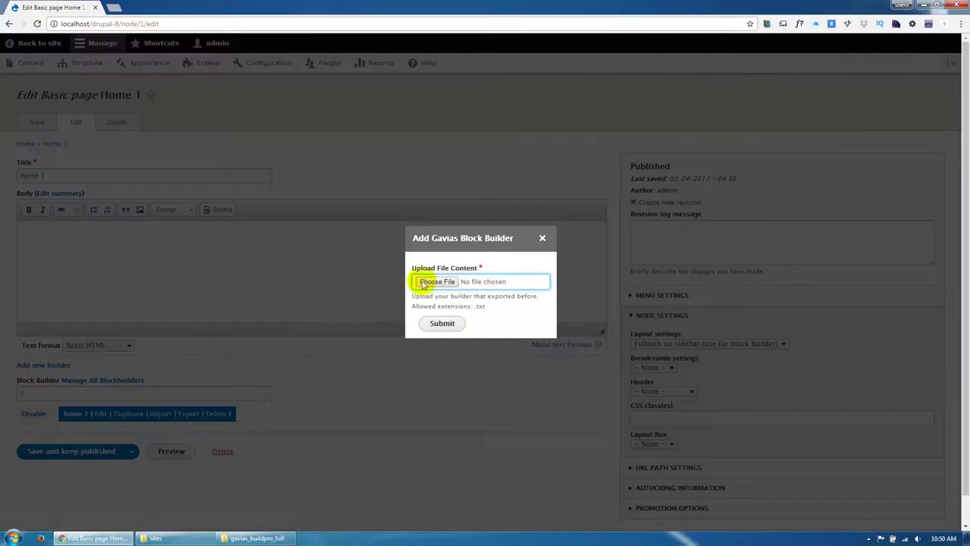
left_click(429, 281)
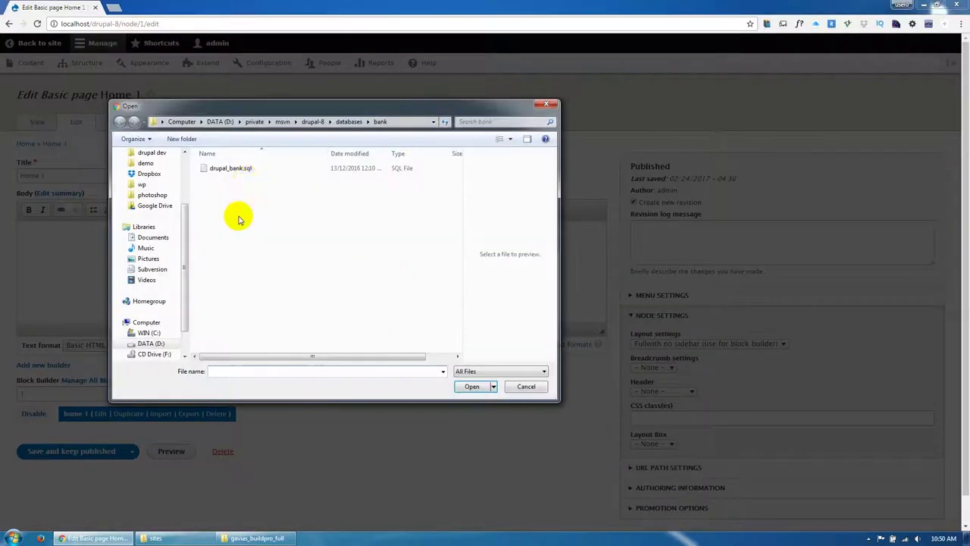
scroll(189, 210, "up", 3)
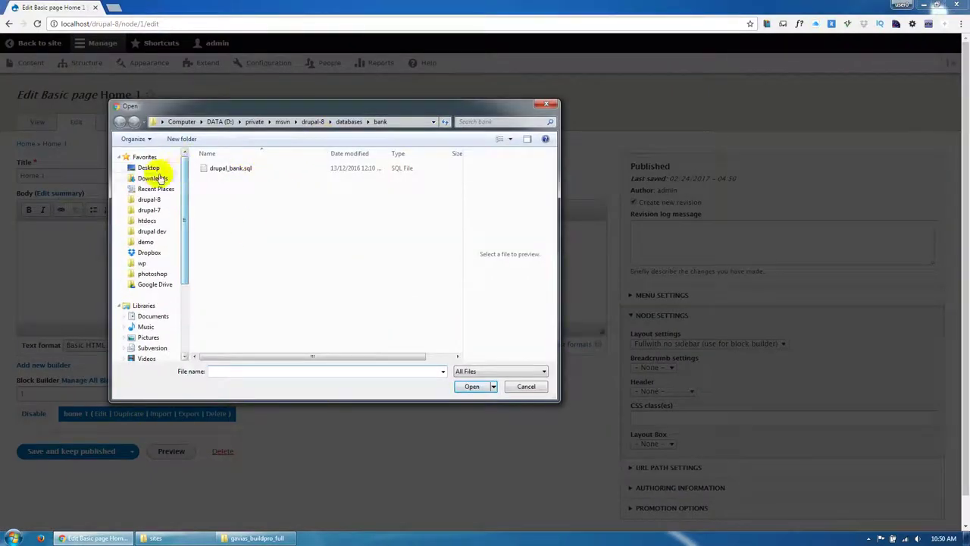
left_click(152, 168)
double_click(237, 316)
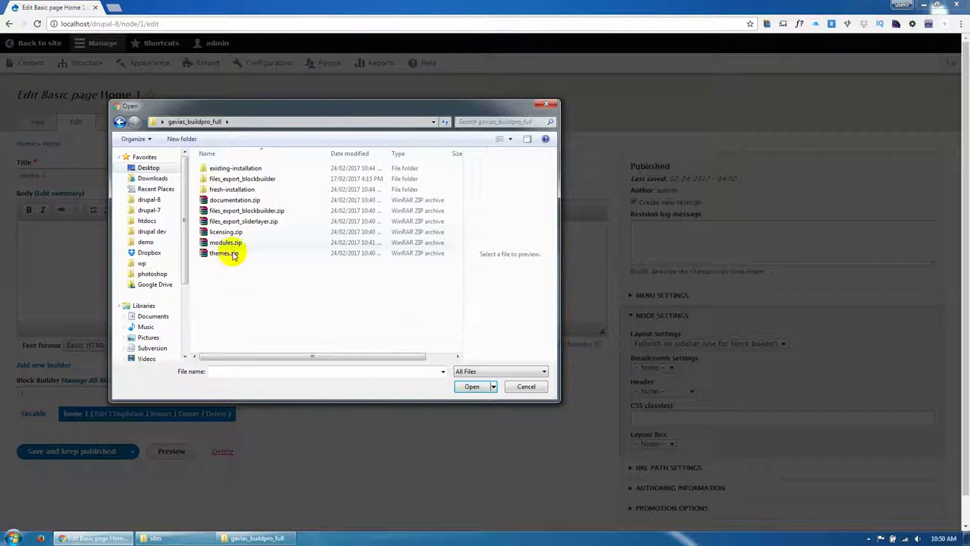
double_click(244, 179)
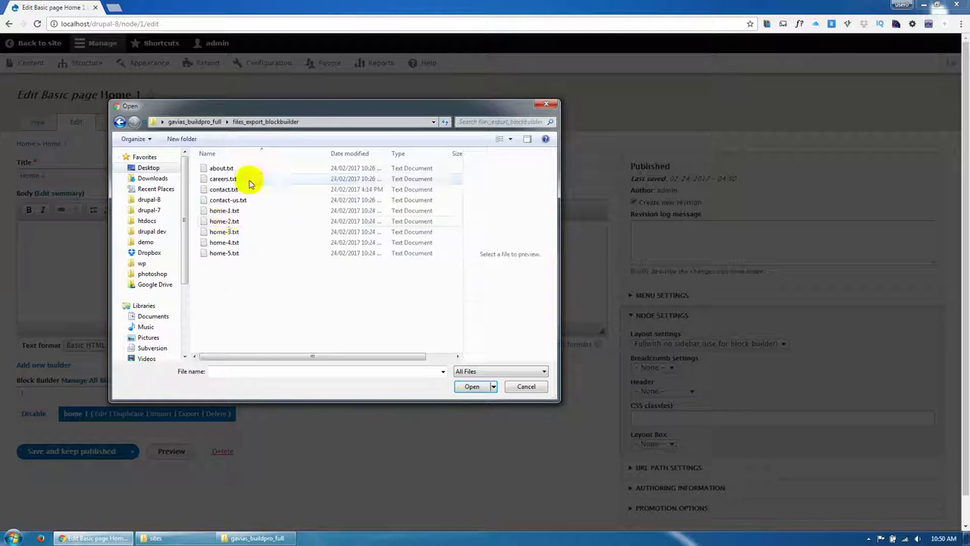
double_click(232, 212)
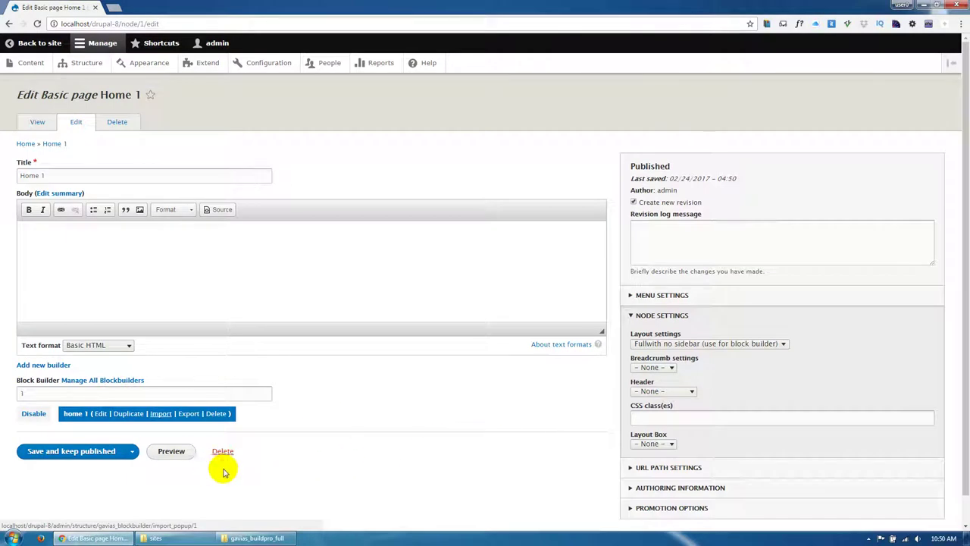
Save the Home 1 page as published with Breadcrumb settings left at None, and look over the resulting page.
left_click(656, 367)
left_click(651, 377)
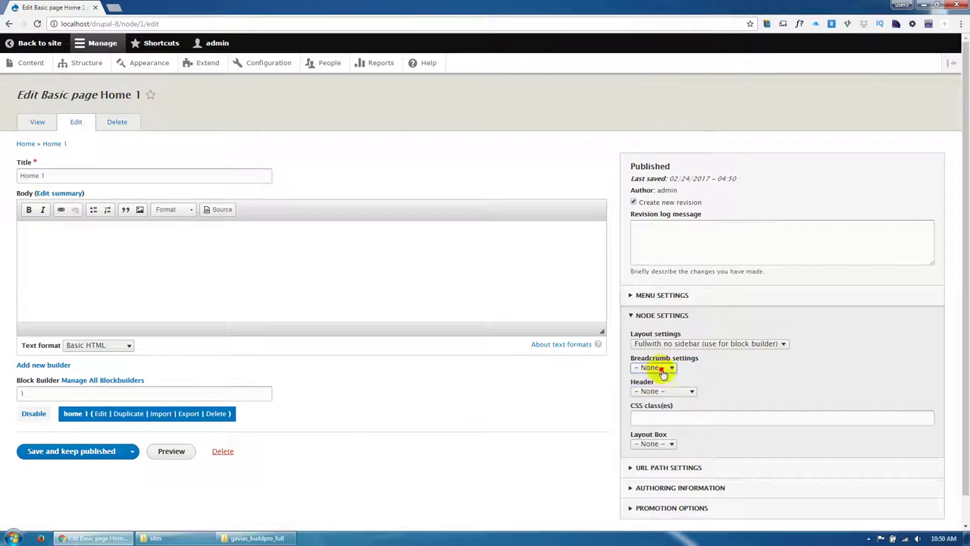
left_click(95, 451)
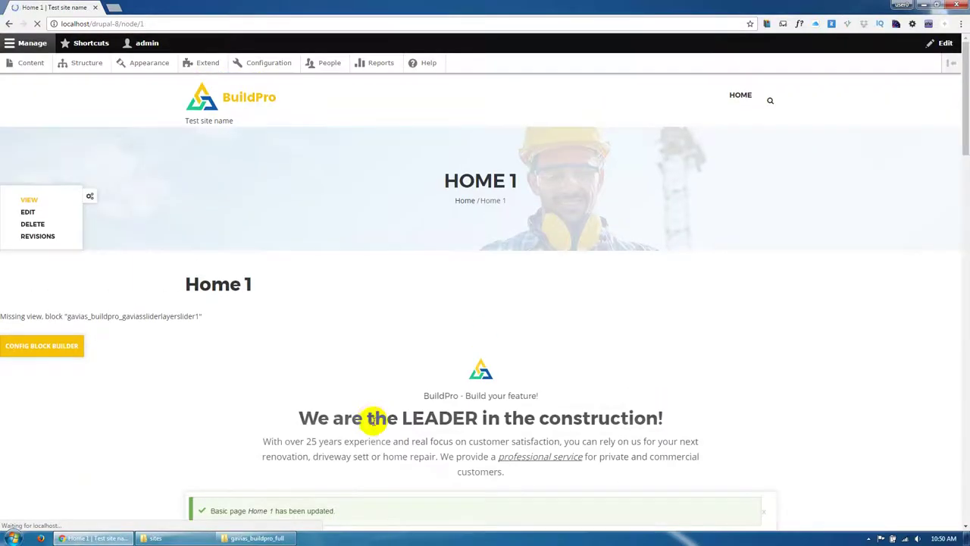
scroll(373, 418, "down", 2)
scroll(373, 416, "down", 10)
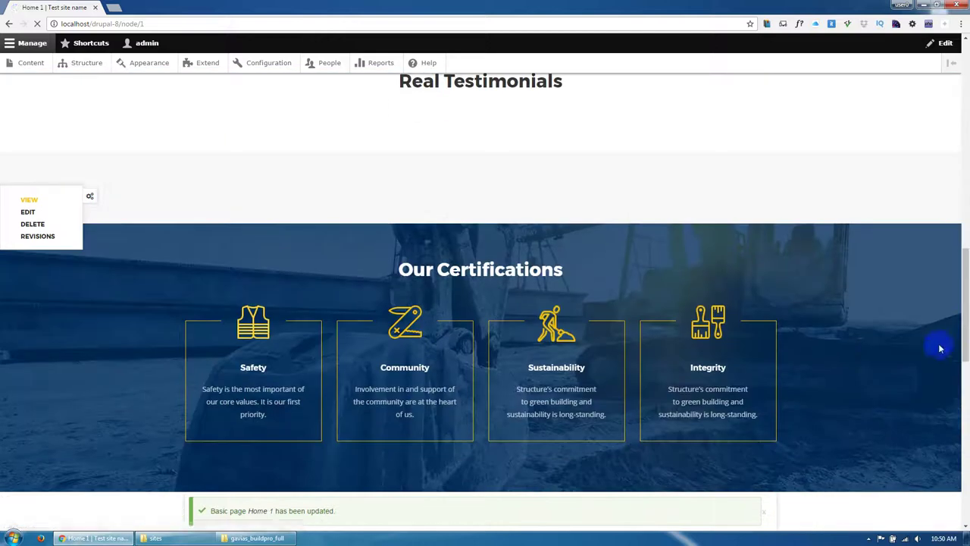
left_click_drag(964, 299, 955, 119)
Open the block builder configuration from the Home 1 page and examine its imported rows and elements.
left_click(72, 233)
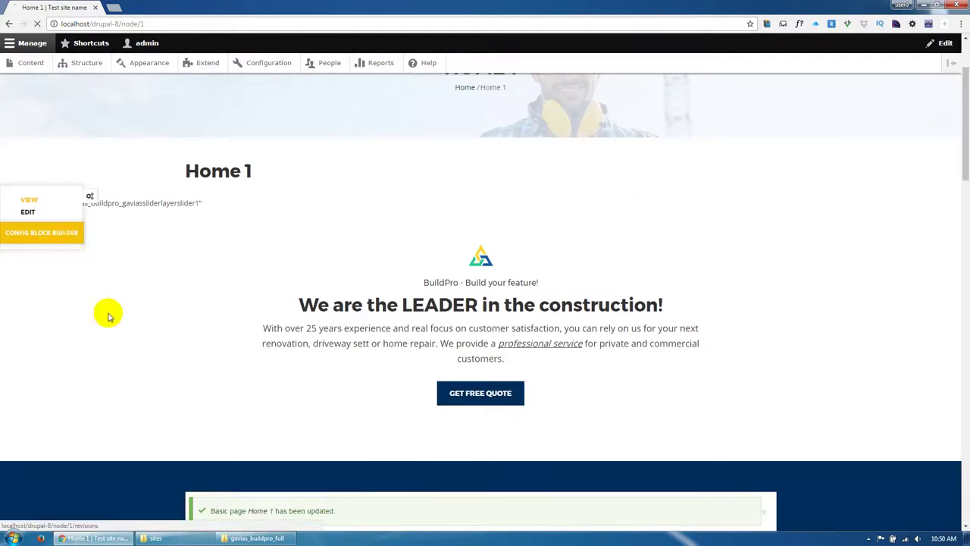
scroll(121, 334, "down", 2)
scroll(135, 353, "down", 3)
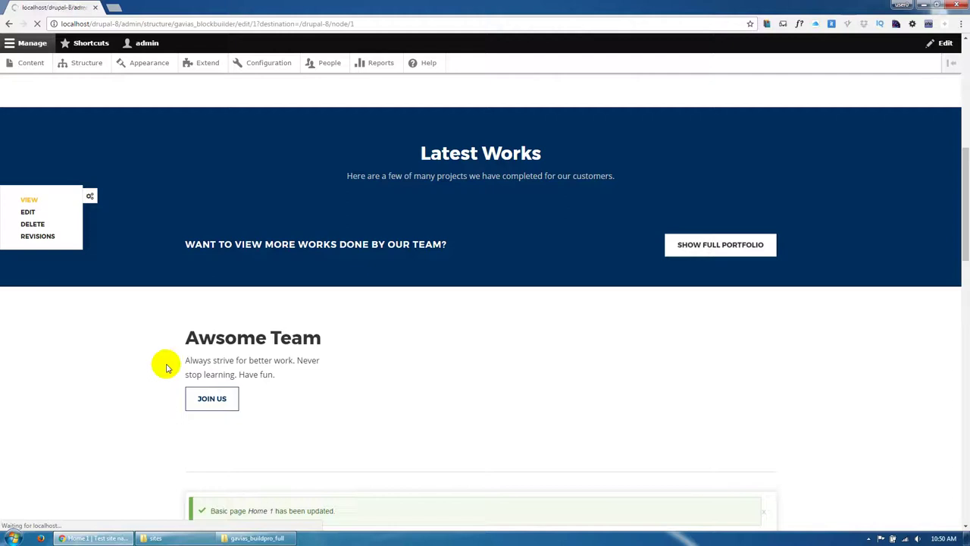
scroll(109, 393, "down", 2)
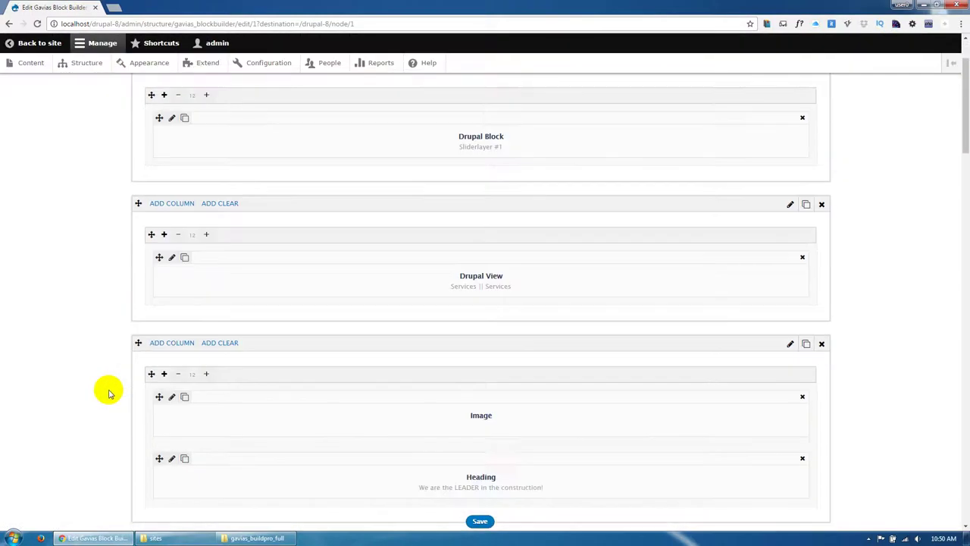
scroll(108, 393, "down", 1)
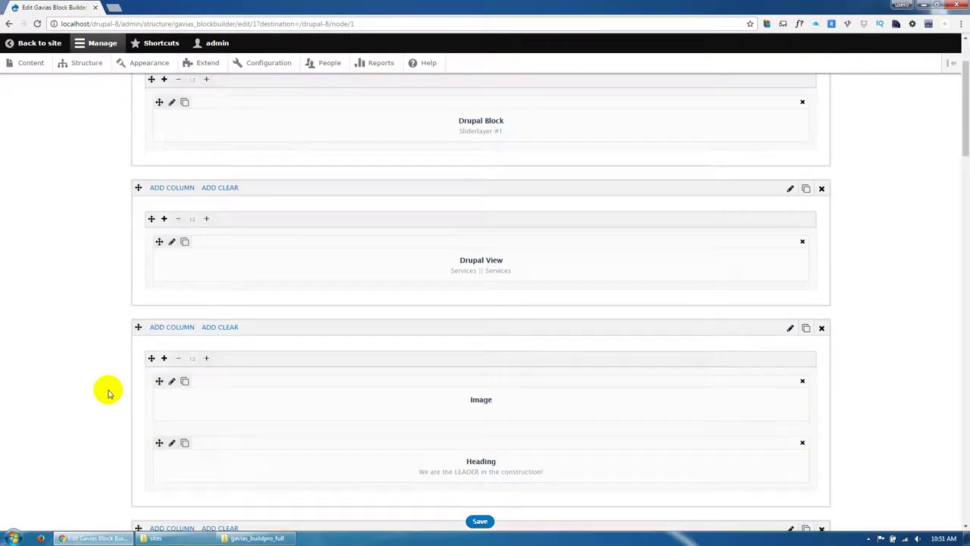
Return to editing the Home 1 page, set Breadcrumb settings to Disable, leave Header at None, and save it as published.
left_click(7, 24)
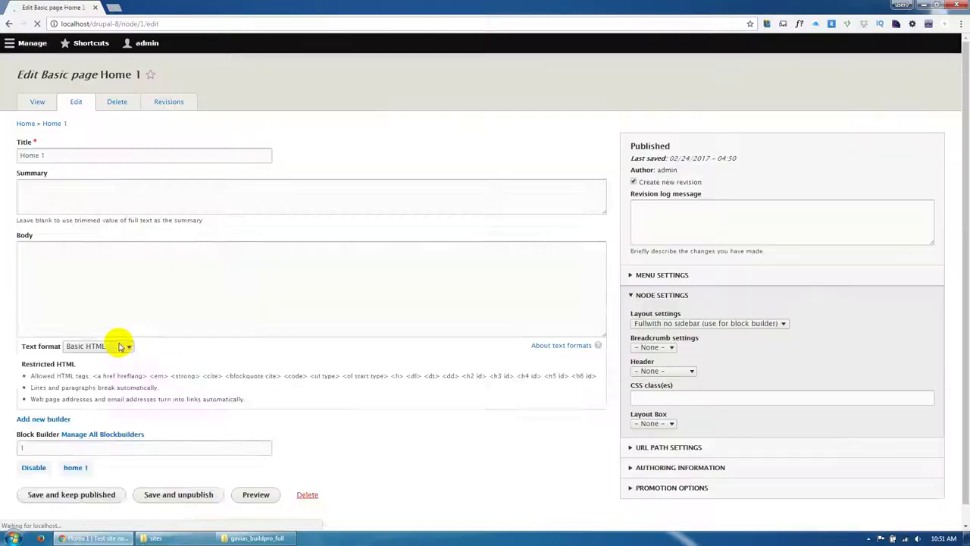
left_click(657, 368)
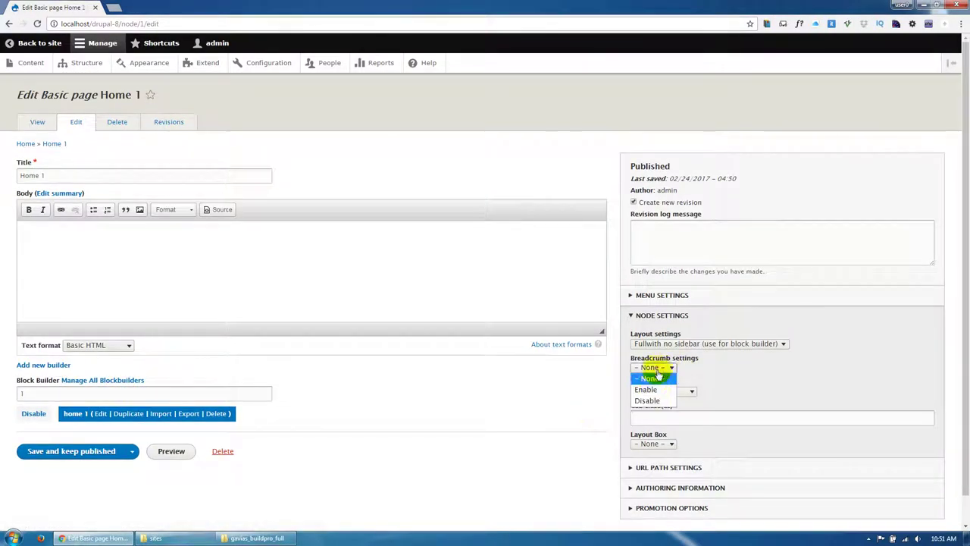
left_click(649, 402)
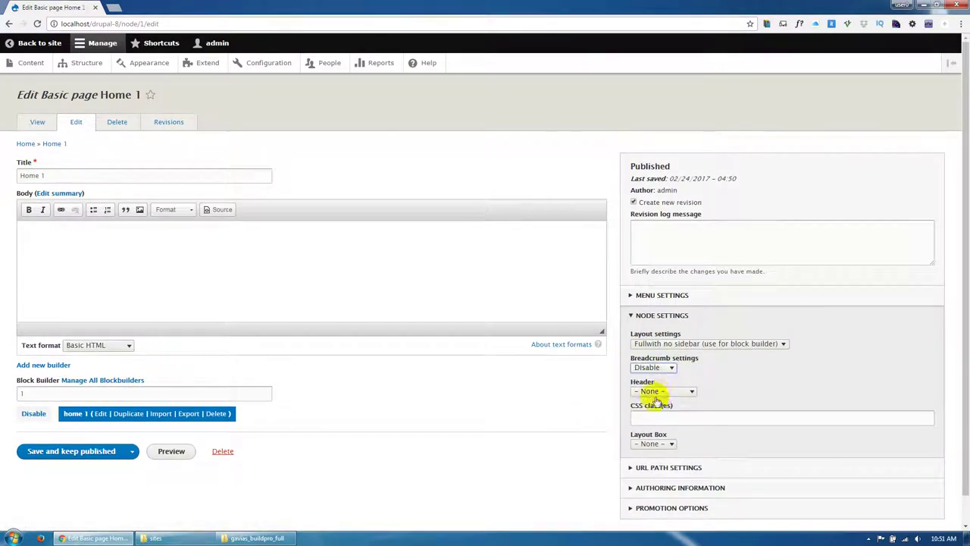
left_click(657, 391)
left_click(661, 399)
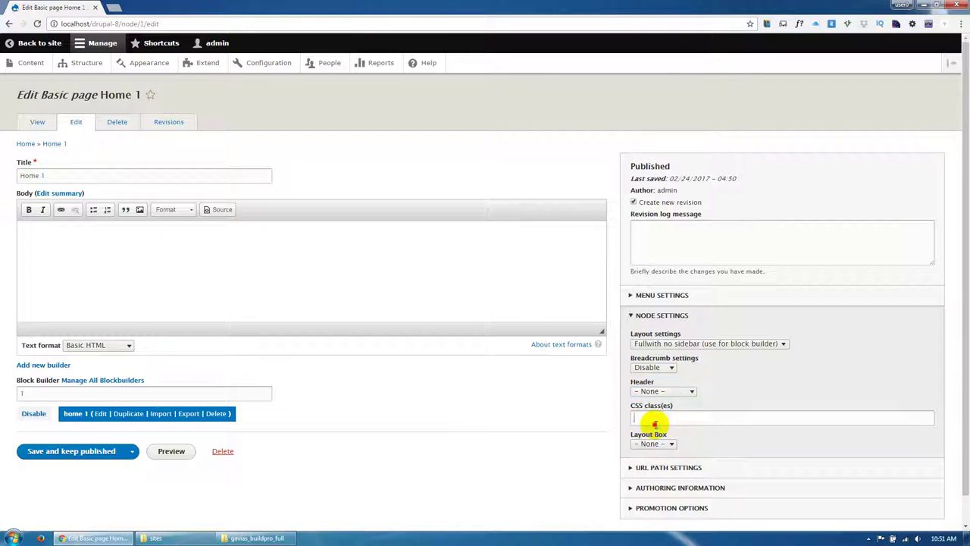
left_click(649, 421)
left_click(645, 429)
left_click(95, 451)
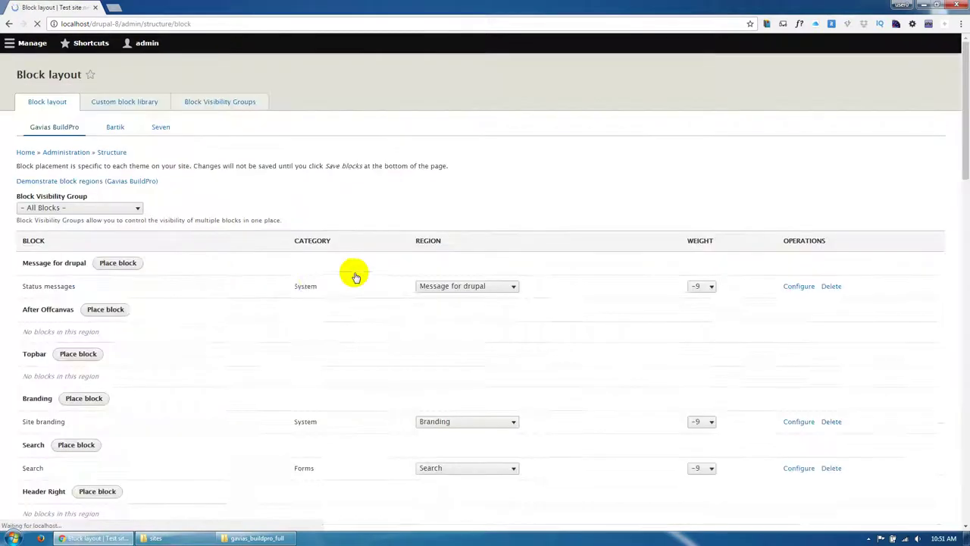
Configure the Site branding block in the Block layout to show only the site logo, without site name and slogan, and save it.
scroll(76, 386, "down", 1)
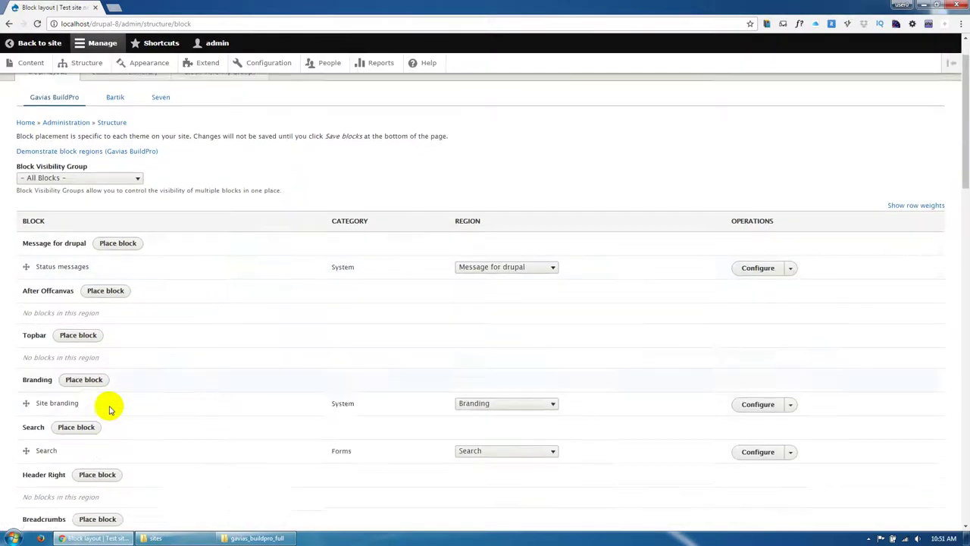
left_click(734, 403)
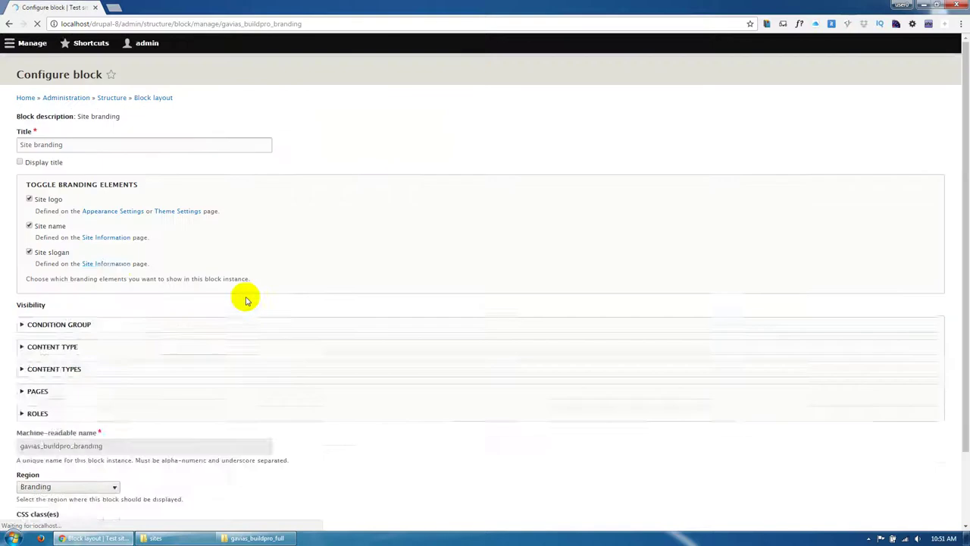
left_click(48, 273)
scroll(66, 429, "down", 2)
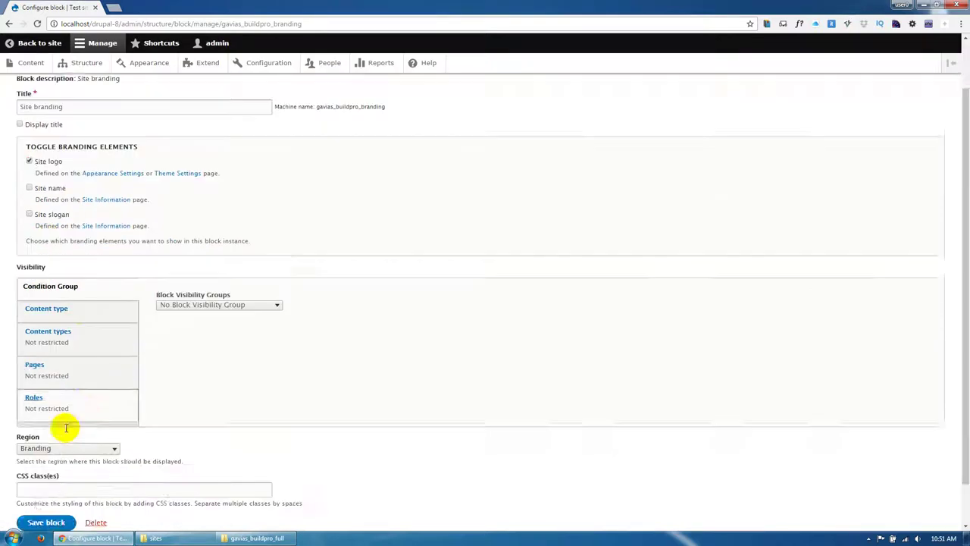
left_click(46, 483)
scroll(338, 403, "up", 1)
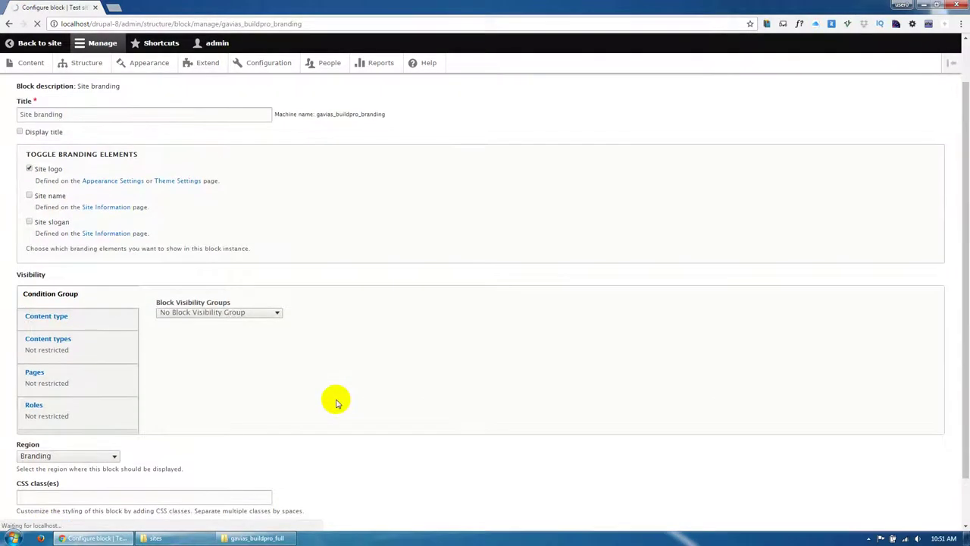
Switch to the gavias_buildpro_full folder and extract files_export_sliderlayer.zip in place.
left_click(257, 538)
left_click(195, 257)
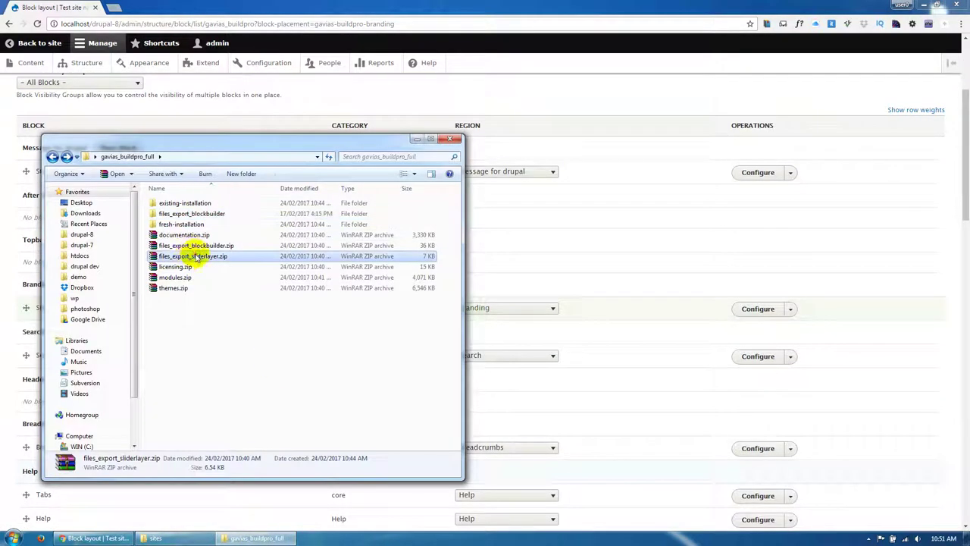
right_click(190, 259)
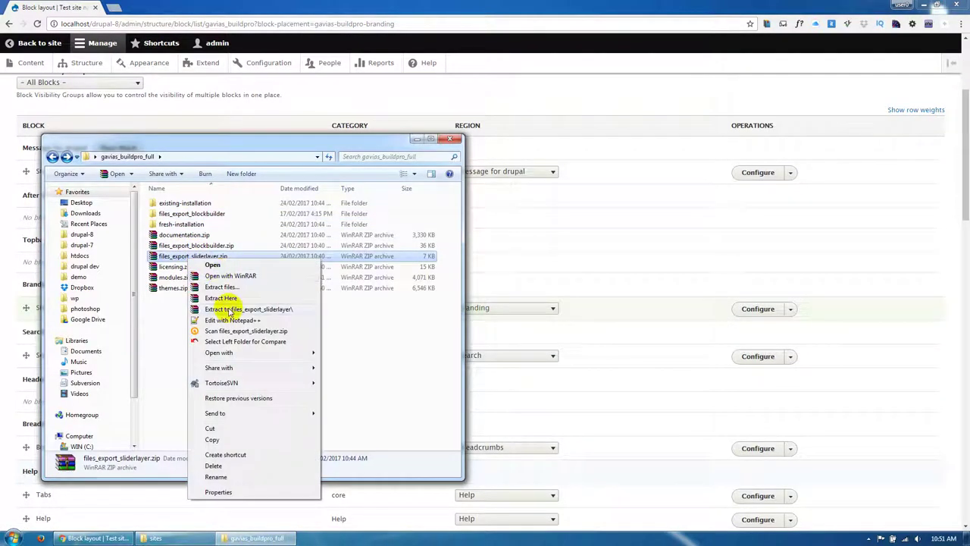
left_click(221, 299)
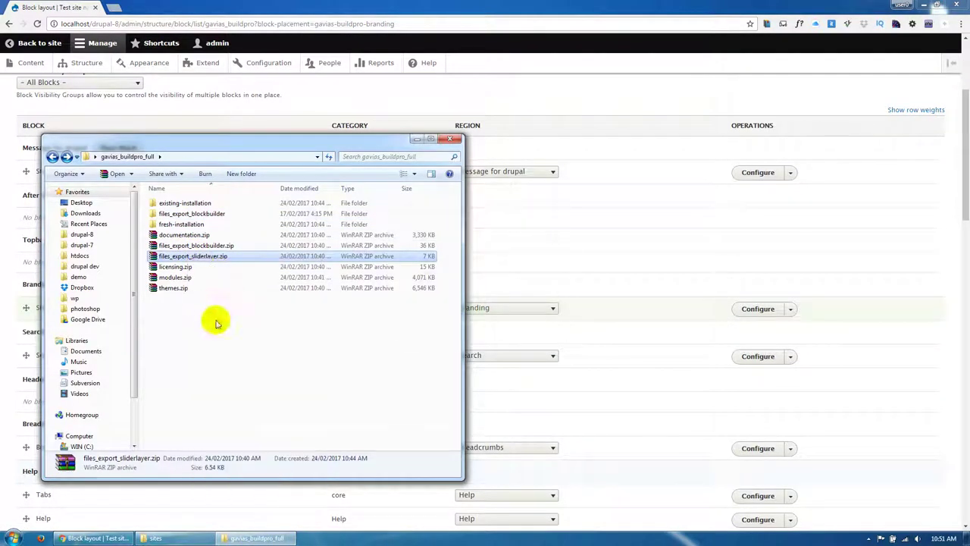
left_click(204, 226)
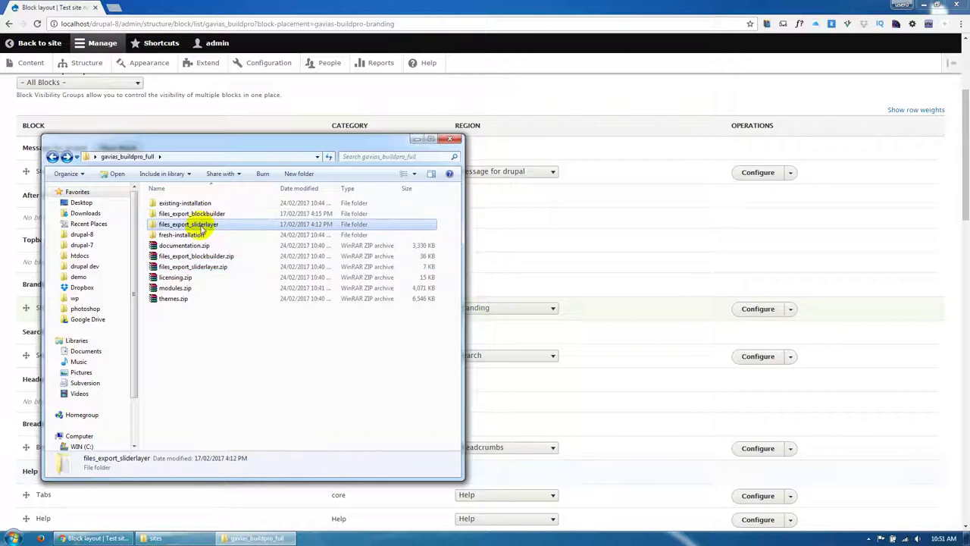
Return to the Drupal site and create a Gavias group slider layer titled Slider #1.
left_click(84, 64)
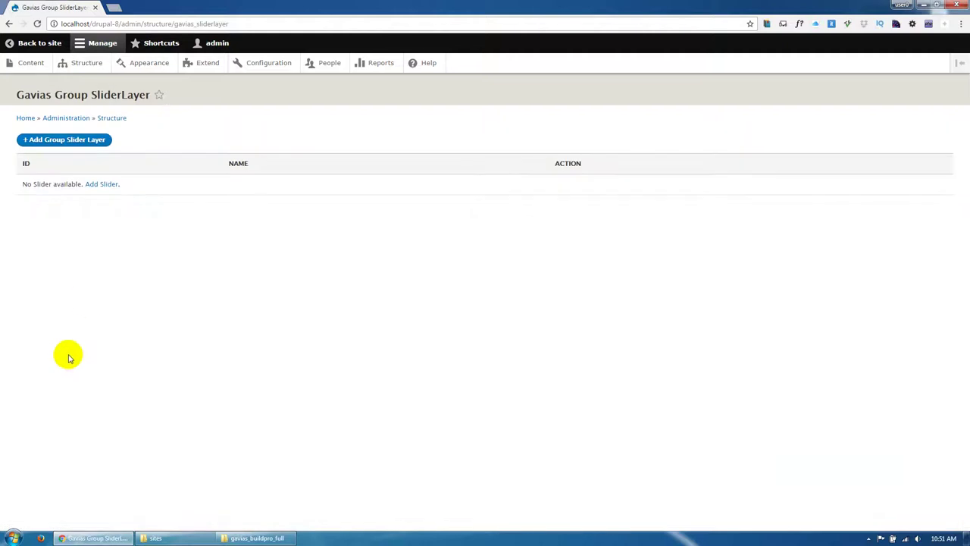
left_click(87, 140)
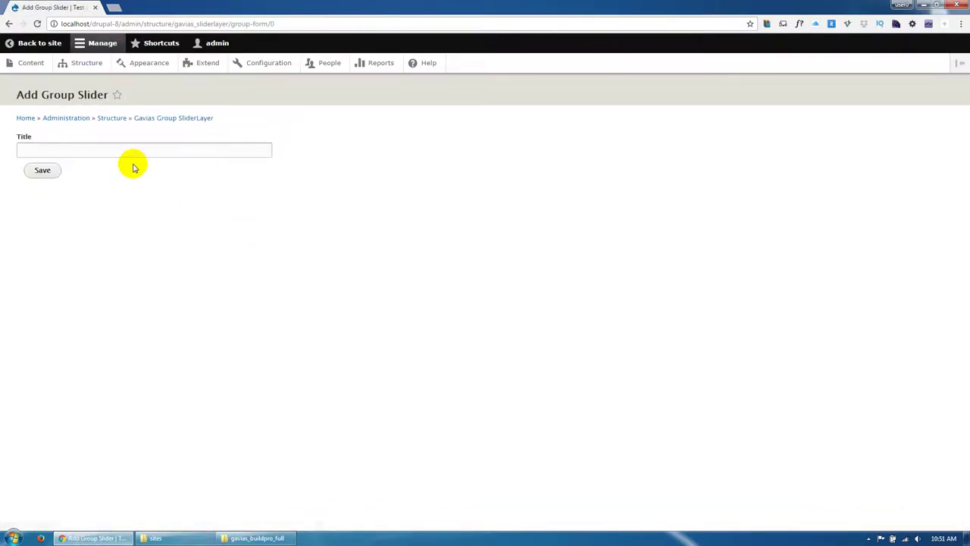
left_click(134, 152)
type("Home 1")
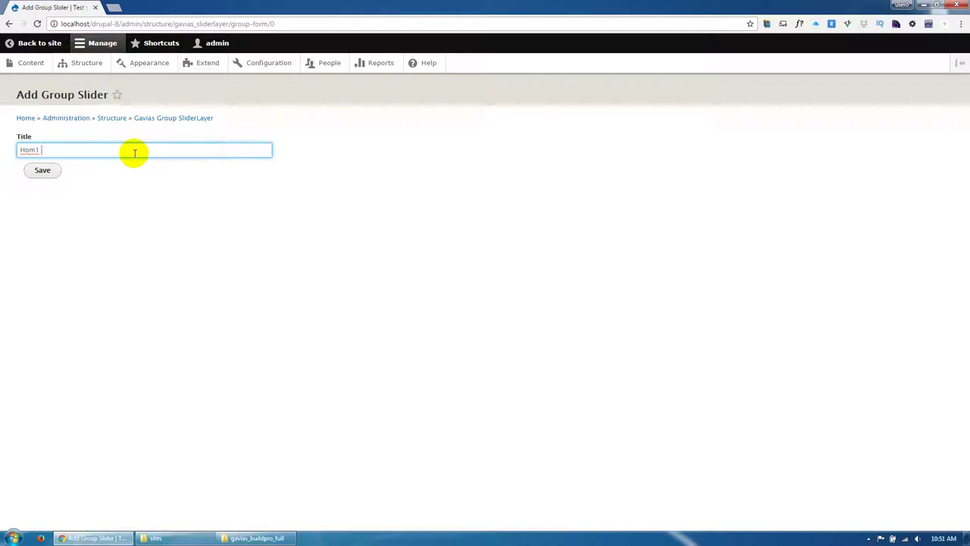
key("BackSpace")
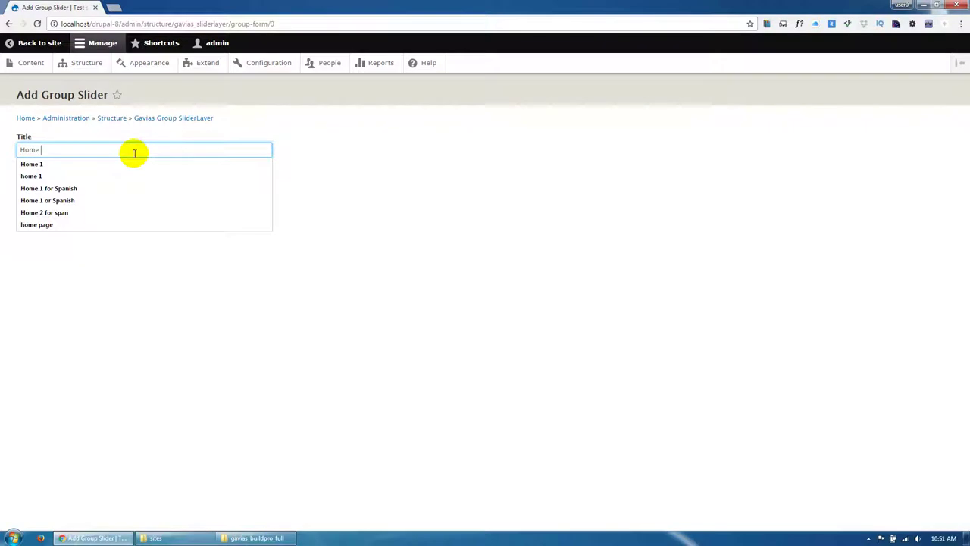
key("BackSpace")
key("BackSpace")
type("Sl")
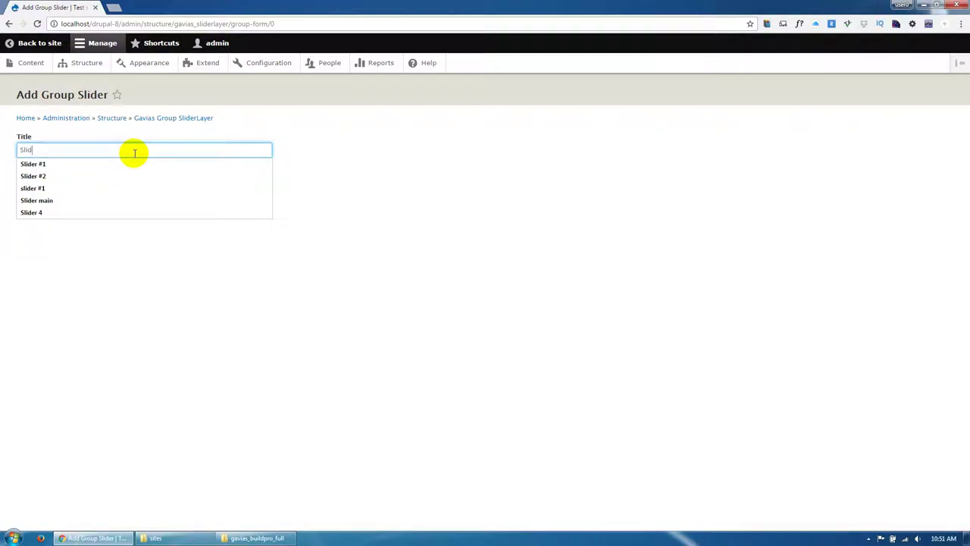
type("id")
key("Down")
key("Return")
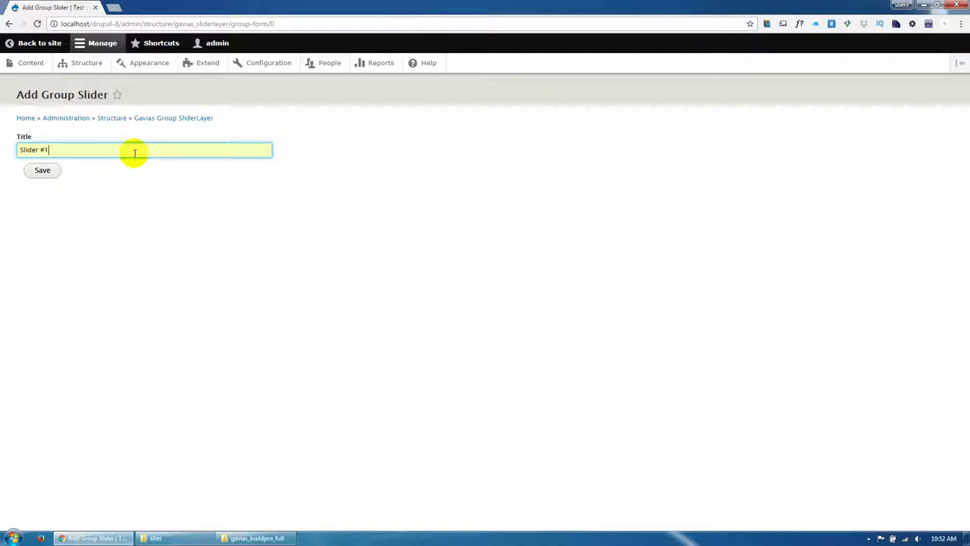
left_click(51, 173)
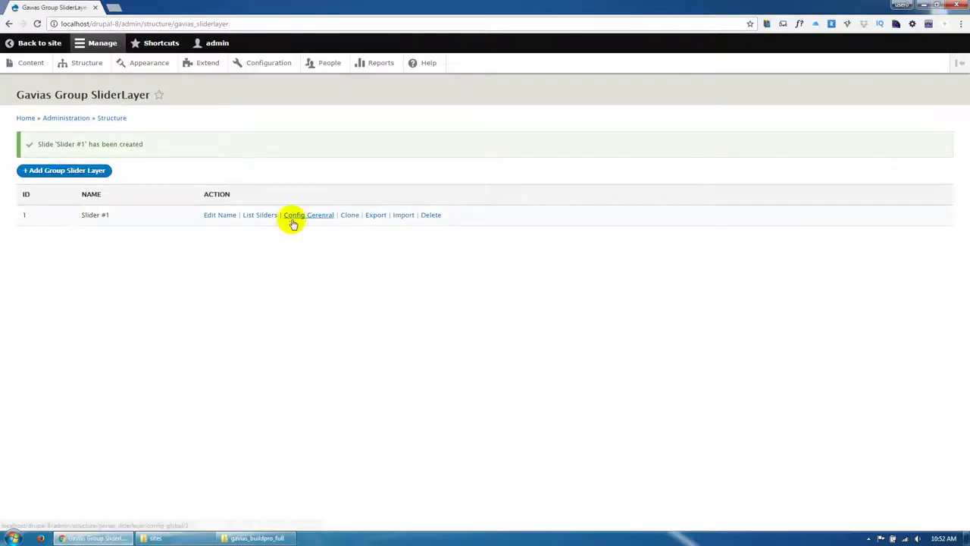
Import the exported slider file from the files_export_sliderlayer folder into Slider #1.
left_click(398, 215)
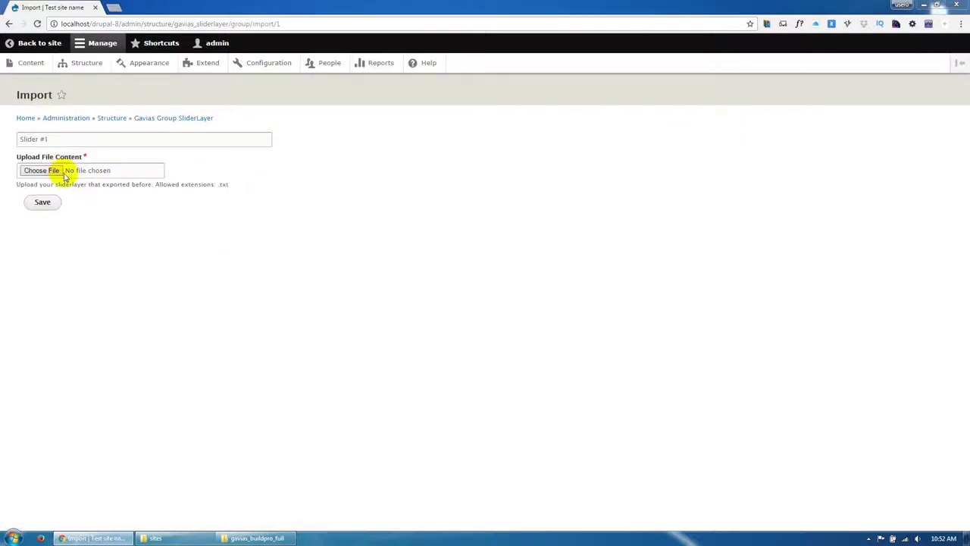
left_click(58, 171)
left_click(208, 122)
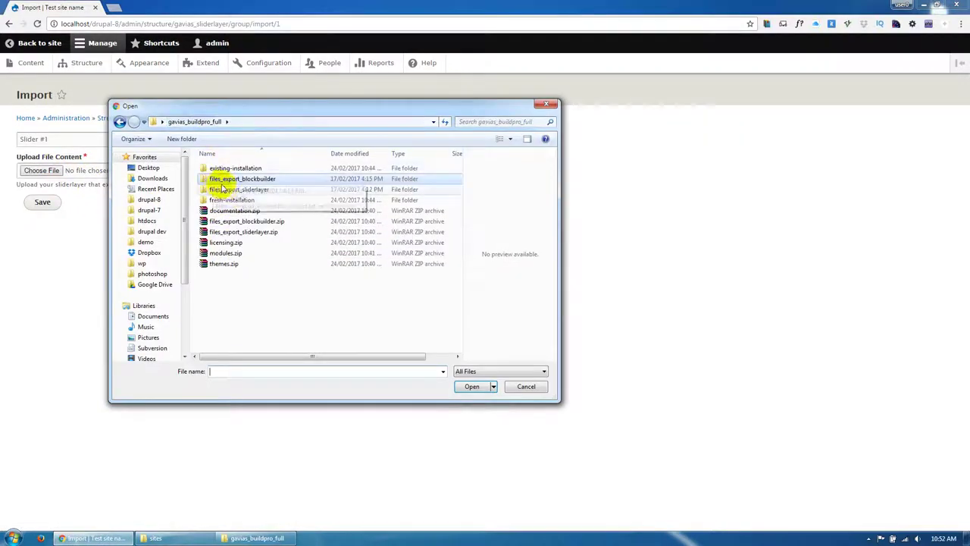
double_click(226, 190)
double_click(225, 163)
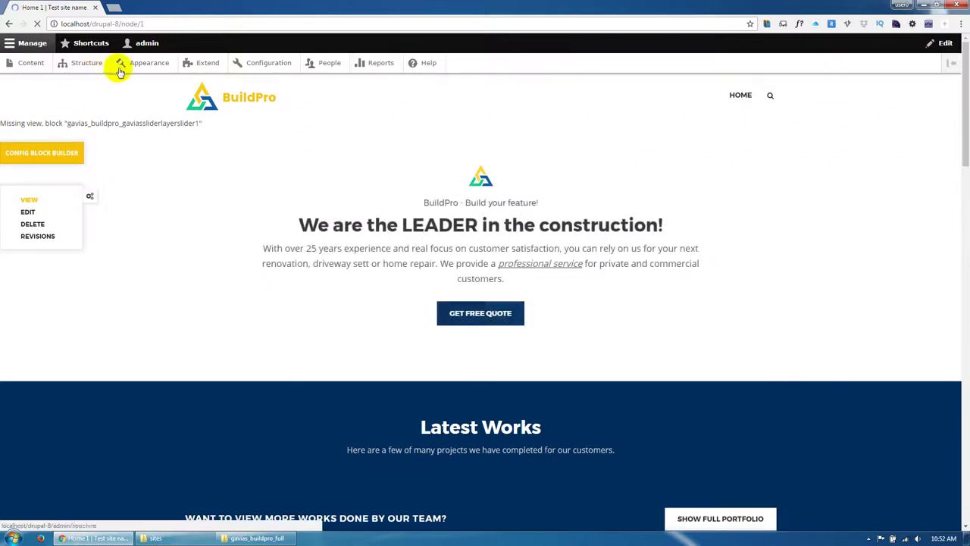
Place the Gavias SliderLayer – Slider #1 block in the Disabled region of the Block layout and save it.
left_click(97, 70)
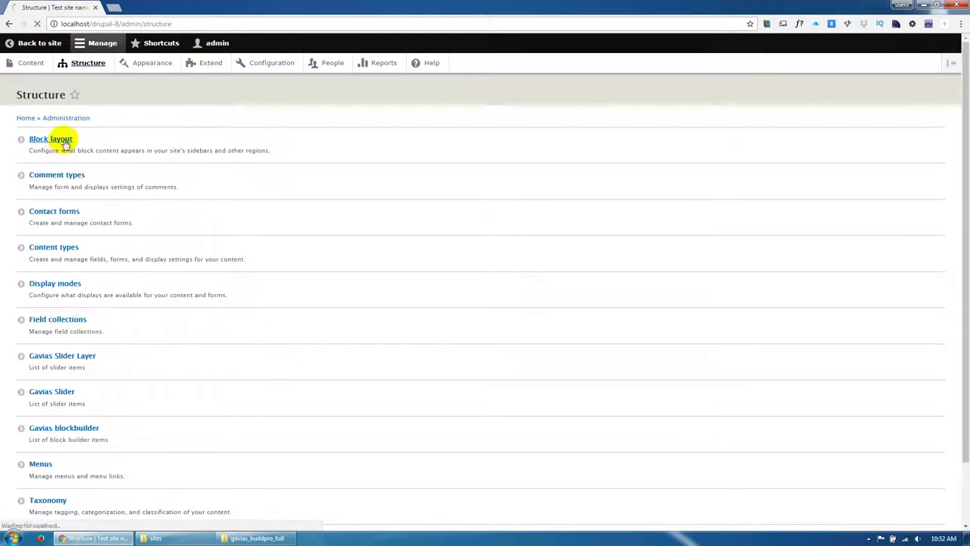
scroll(320, 400, "down", 10)
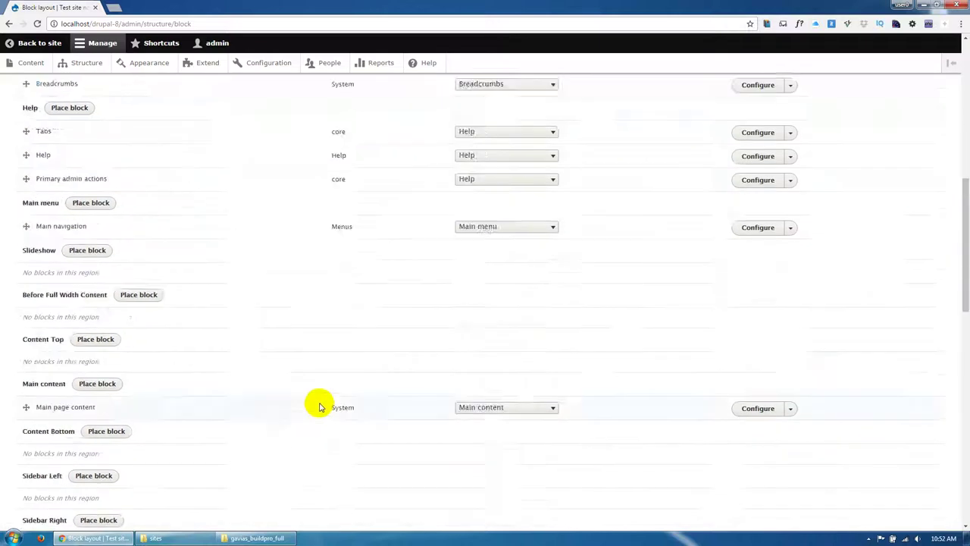
scroll(319, 403, "down", 12)
left_click(82, 356)
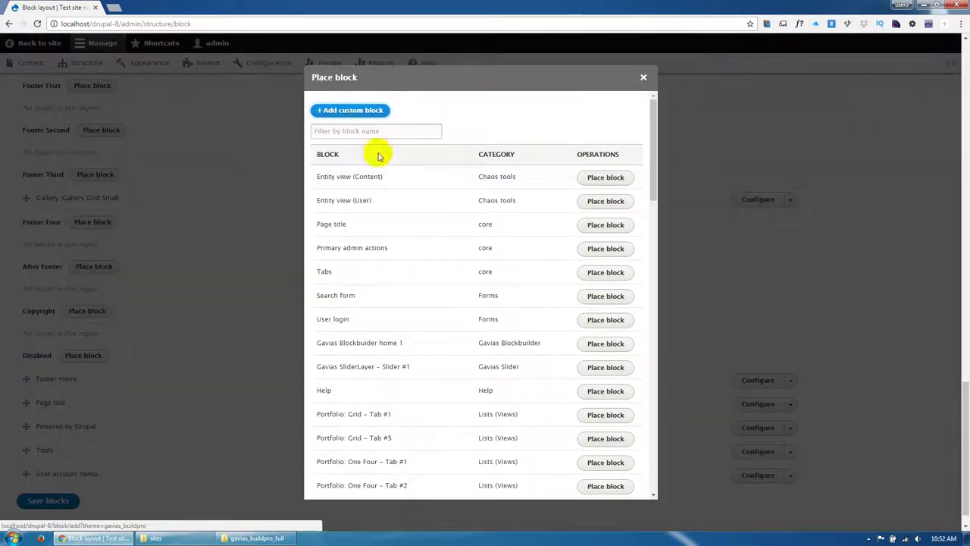
left_click(379, 133)
type("sli")
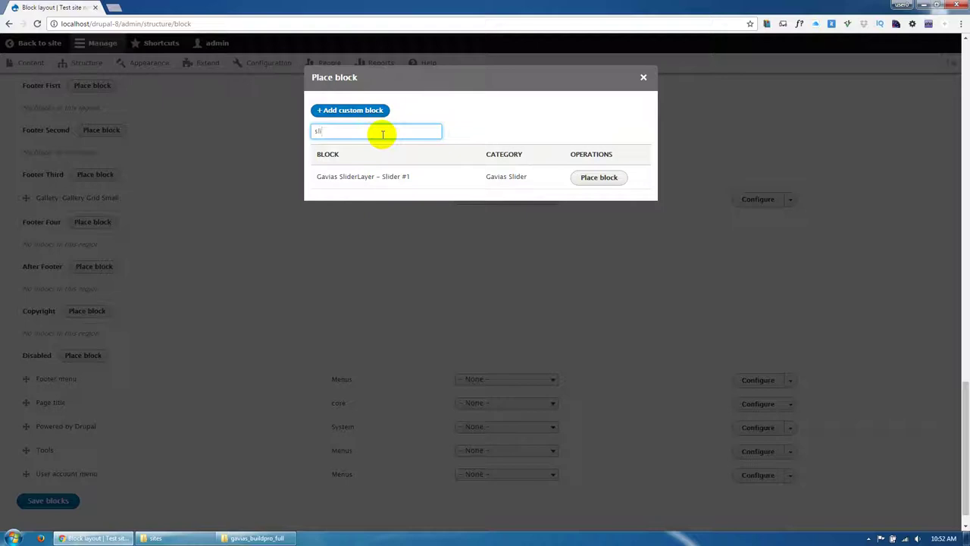
left_click(598, 177)
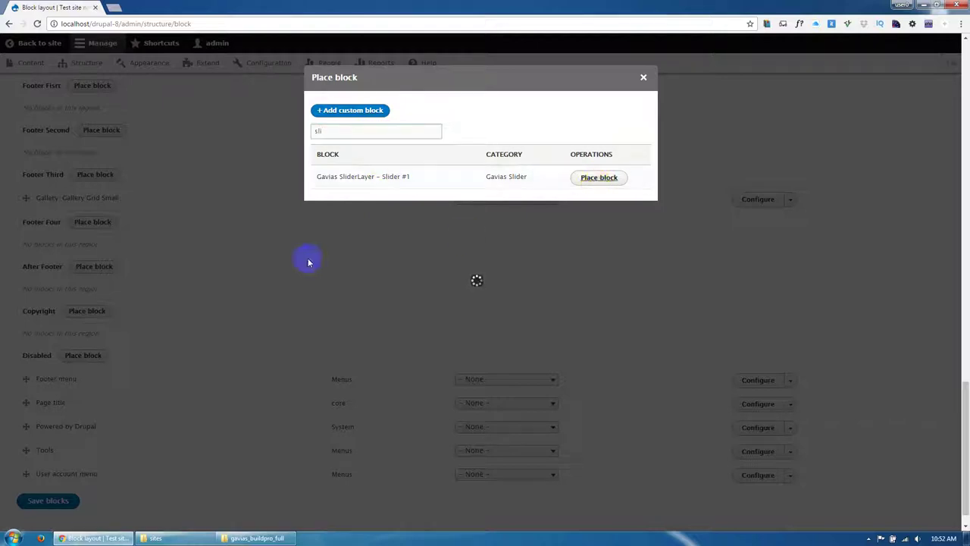
left_click(334, 183)
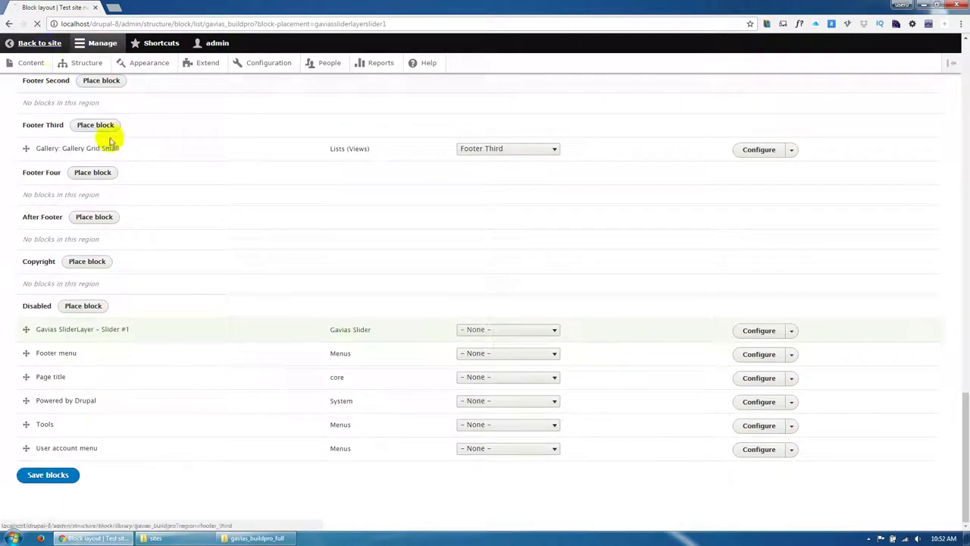
left_click(68, 331)
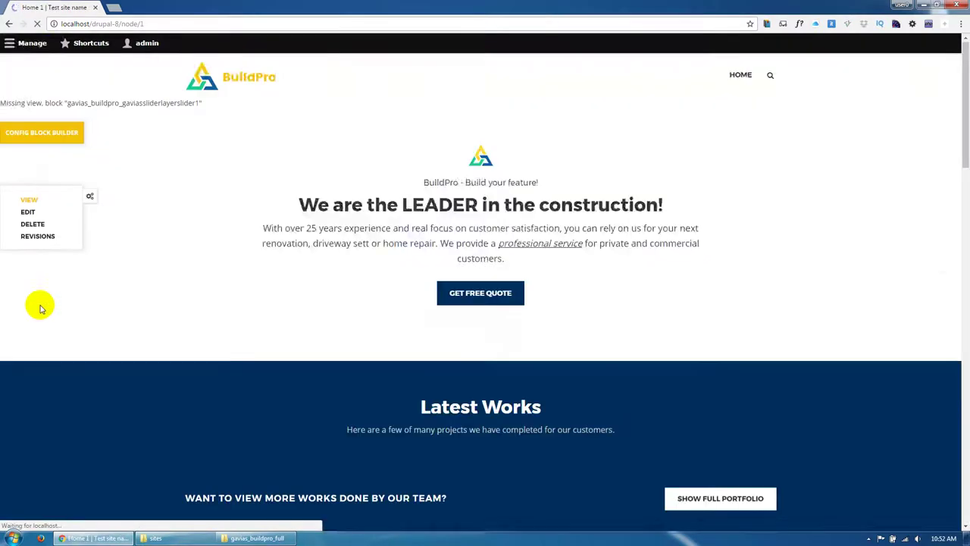
Assign the Gavias SliderLayer – Slider #1 block to the Sliderlayer #1 element in the Home 1 block builder and save the layout.
left_click(37, 153)
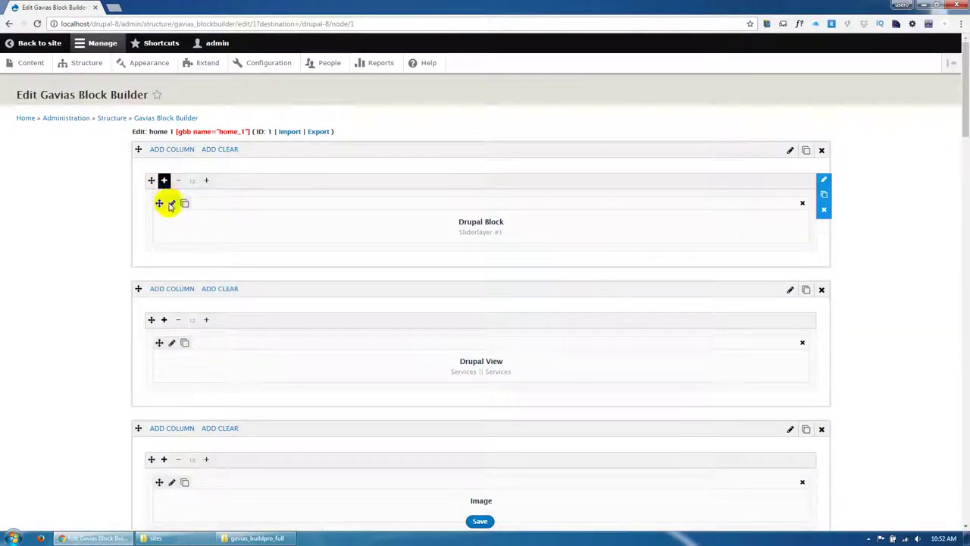
left_click(172, 205)
left_click(245, 144)
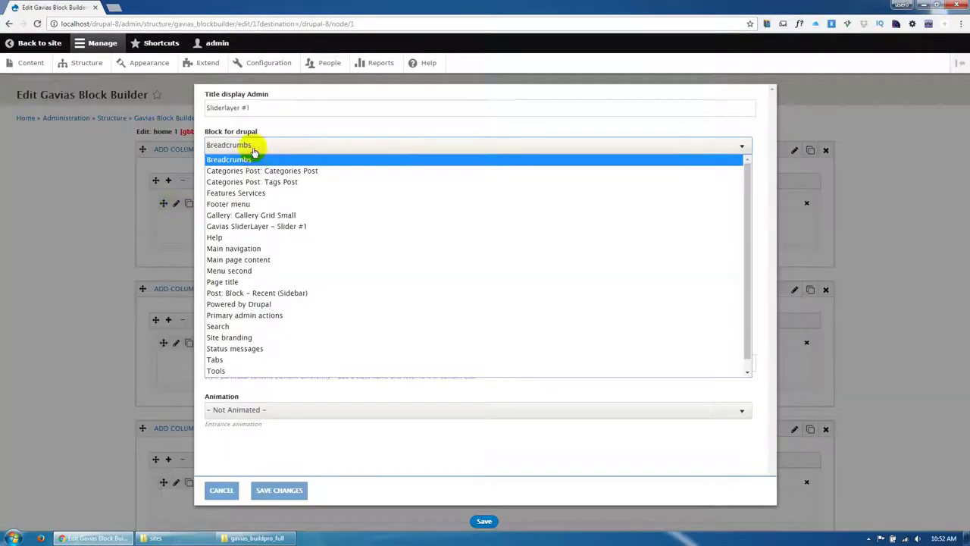
left_click(269, 226)
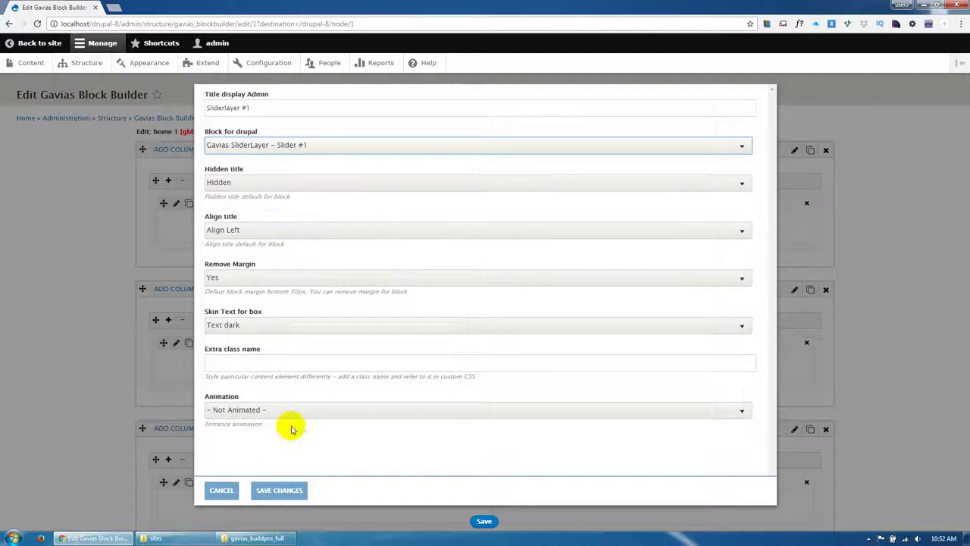
left_click(279, 490)
left_click(480, 521)
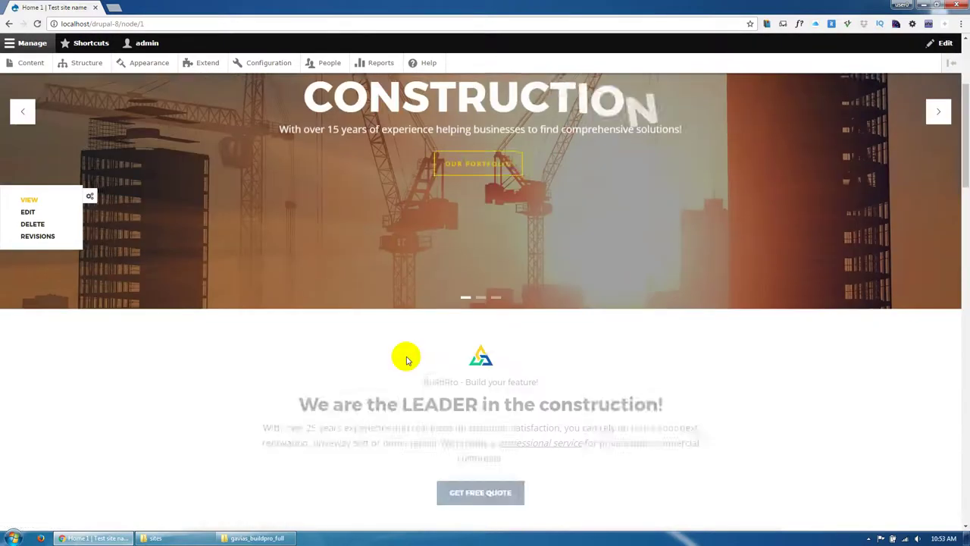
Find the Contact Block module by filtering the site's modules for "contact" and install it.
scroll(406, 360, "down", 12)
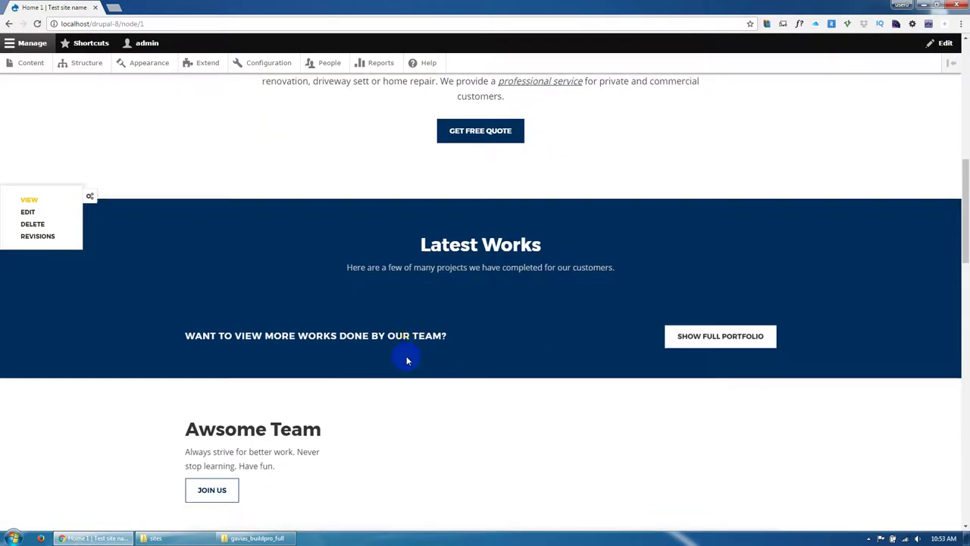
scroll(406, 360, "down", 12)
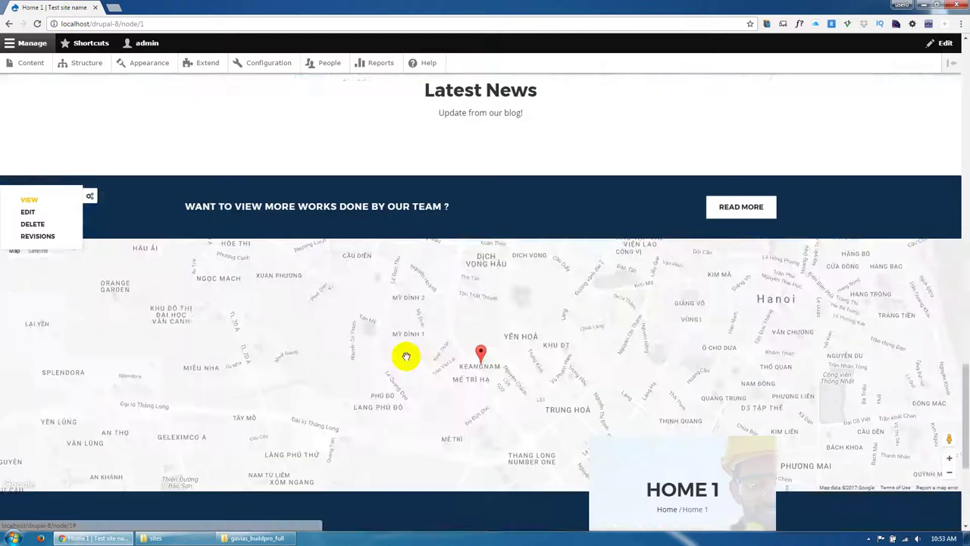
scroll(405, 358, "down", 6)
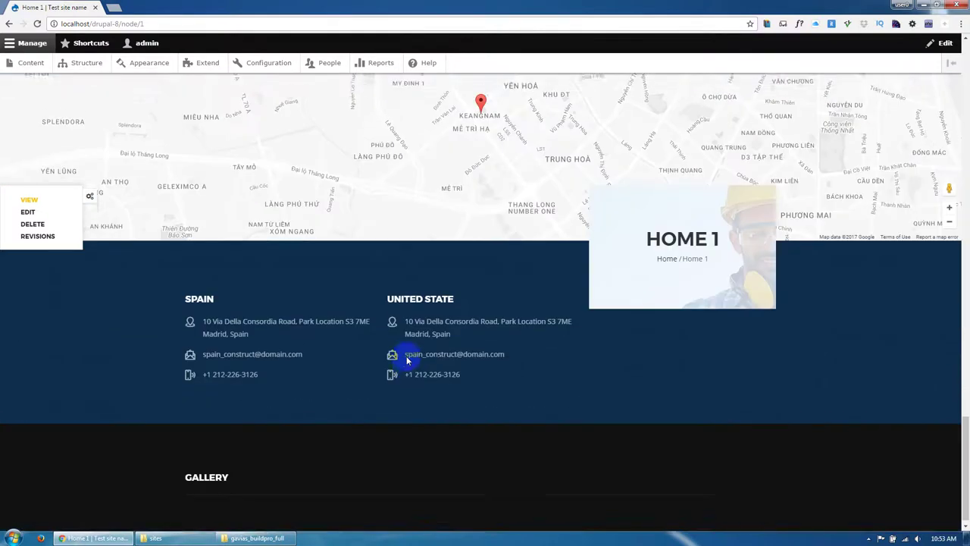
scroll(406, 361, "up", 10)
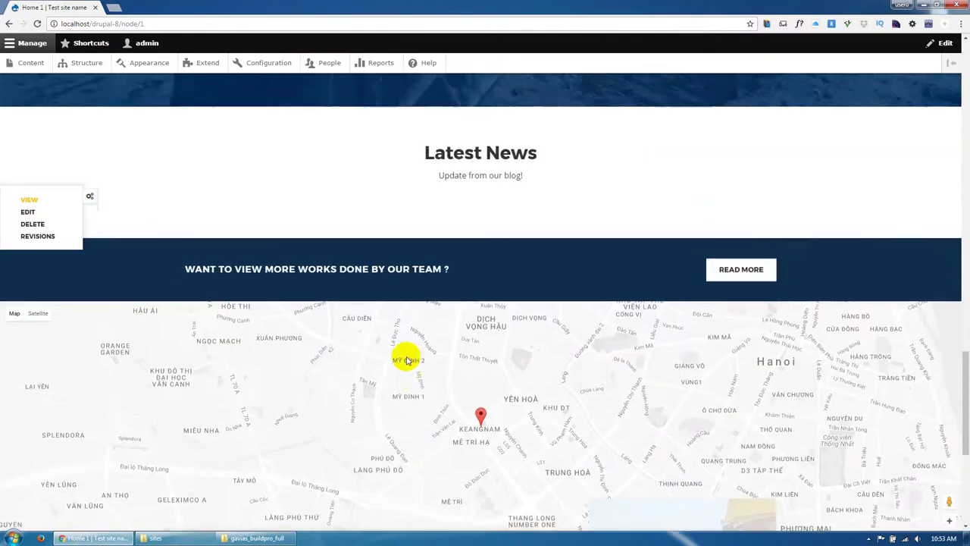
scroll(406, 360, "up", 4)
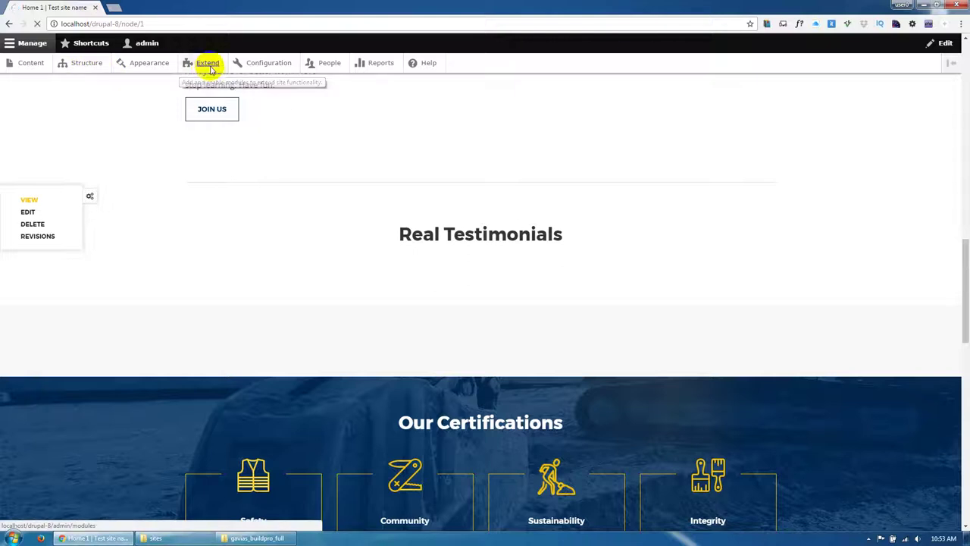
left_click(209, 67)
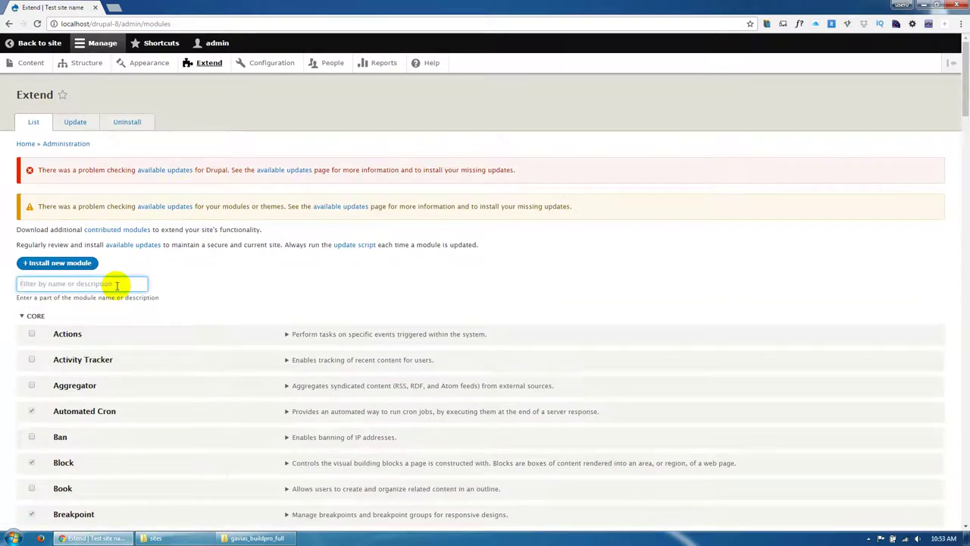
left_click(117, 285)
type("contact")
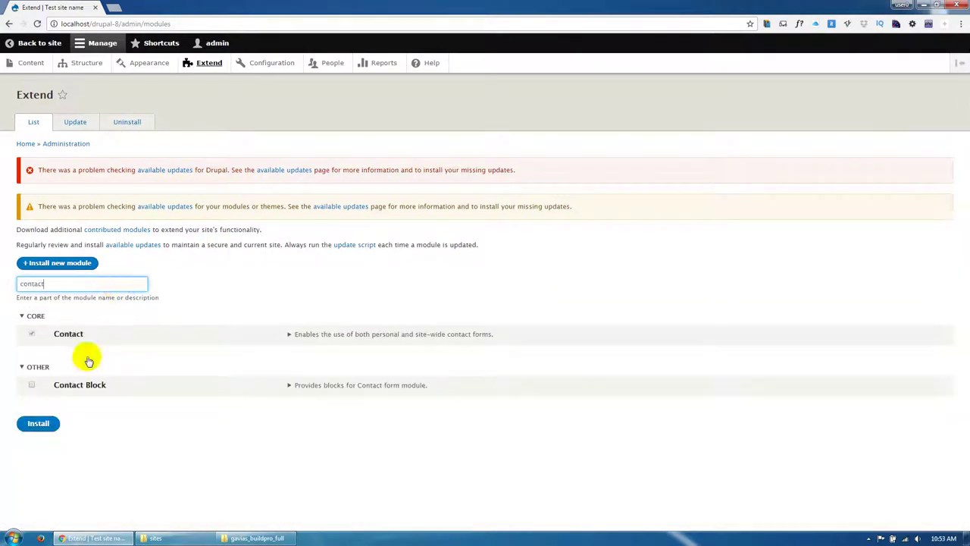
left_click(48, 429)
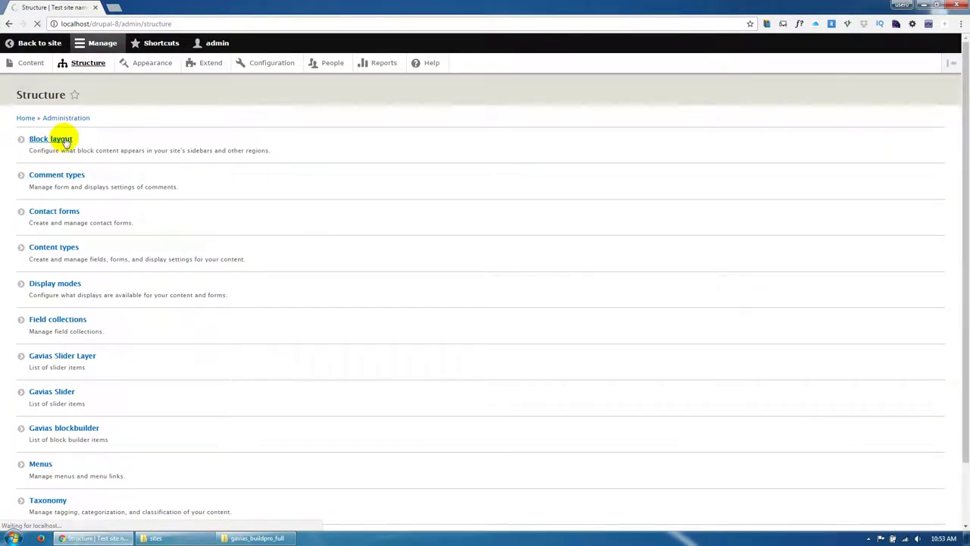
Place the Contact block in the Disabled region of the Block layout with its title hidden and the Website feedback form, and save it.
scroll(174, 314, "down", 15)
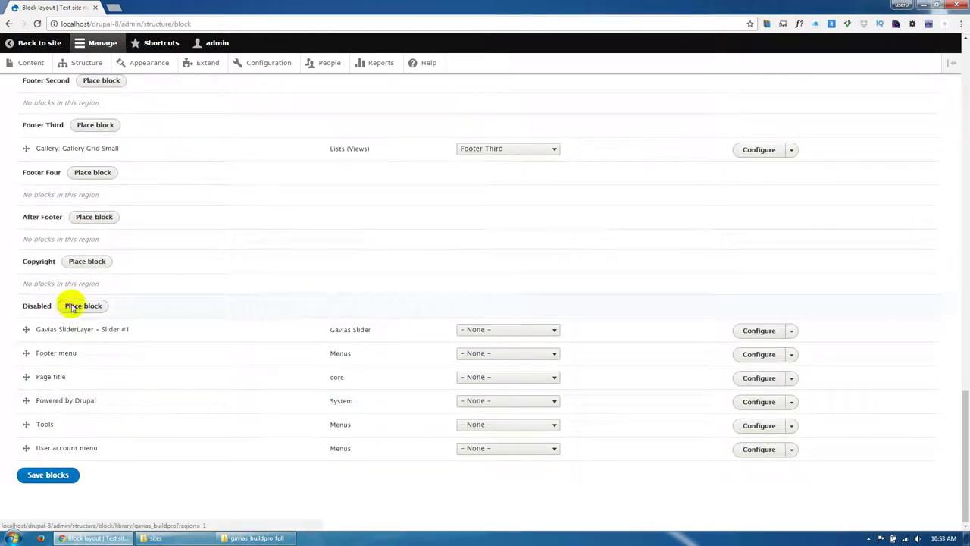
left_click(85, 307)
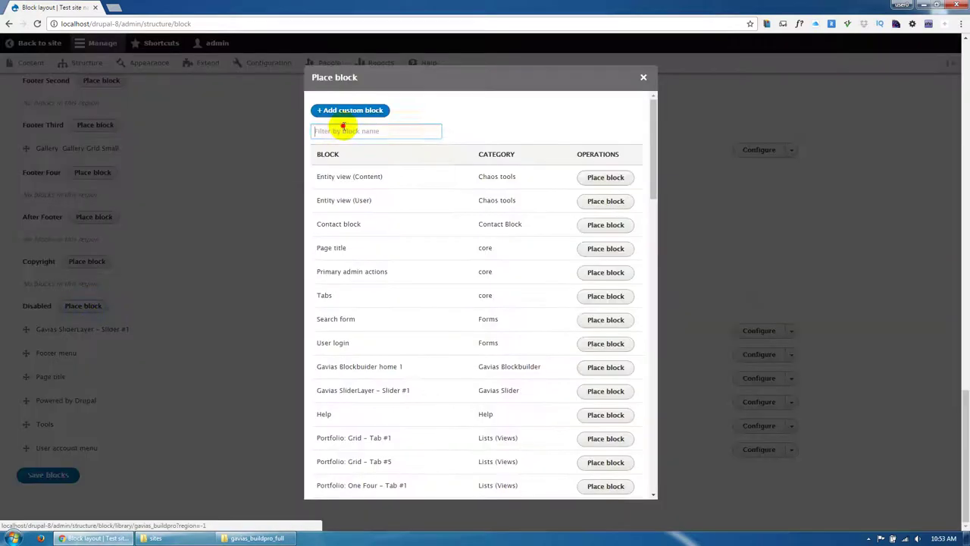
left_click(344, 128)
type("conta")
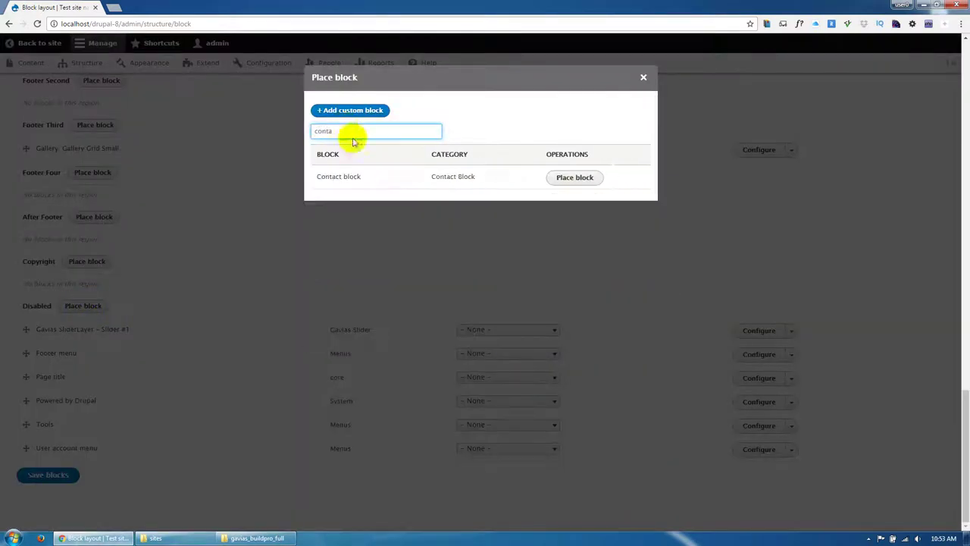
left_click(572, 178)
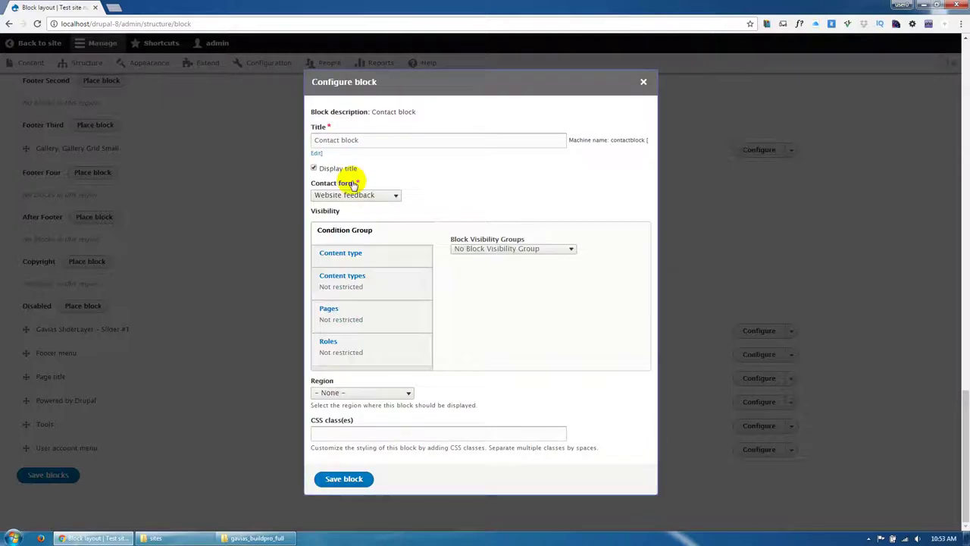
left_click(338, 170)
left_click(351, 194)
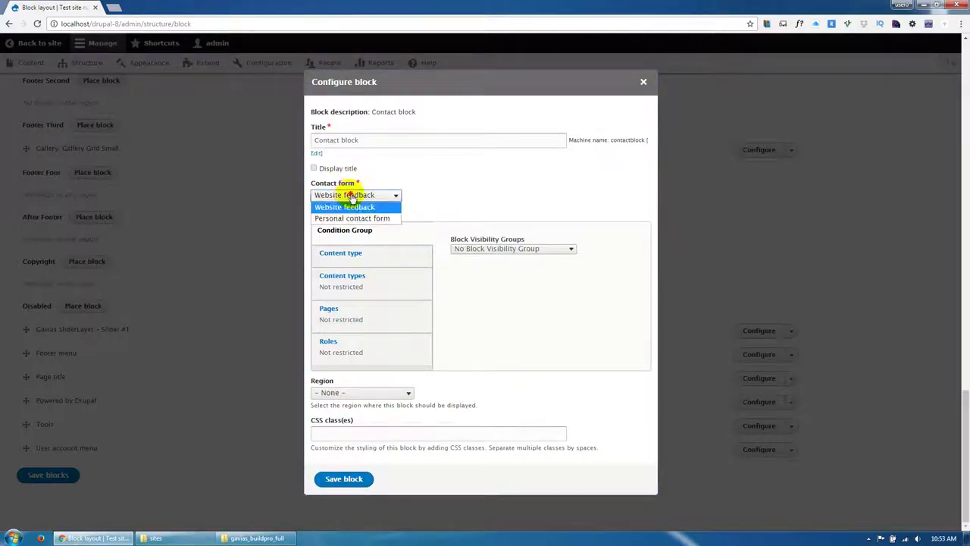
left_click(351, 203)
left_click(342, 480)
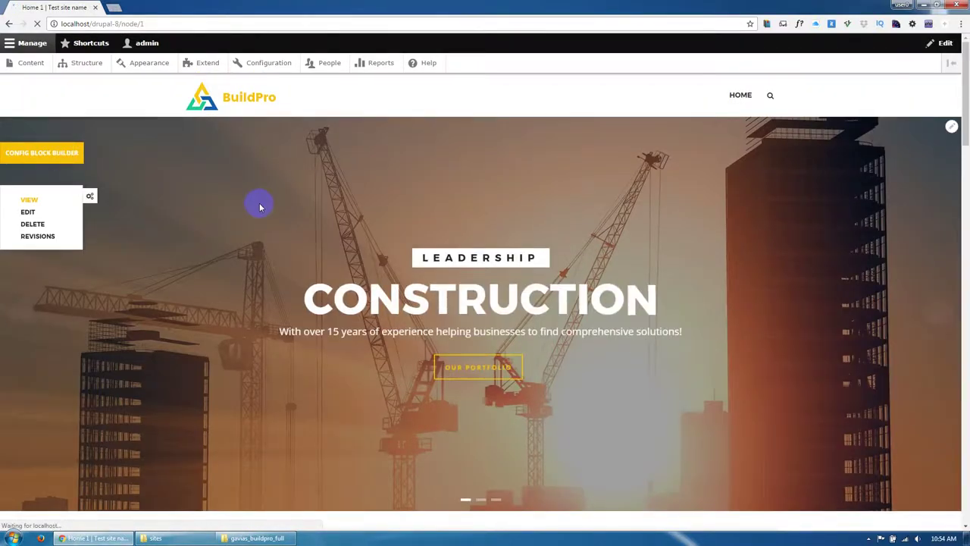
Assign the Contact block to the Drupal Block element in the last row of the Home 1 block builder and save the changes.
scroll(966, 91, "down", 1)
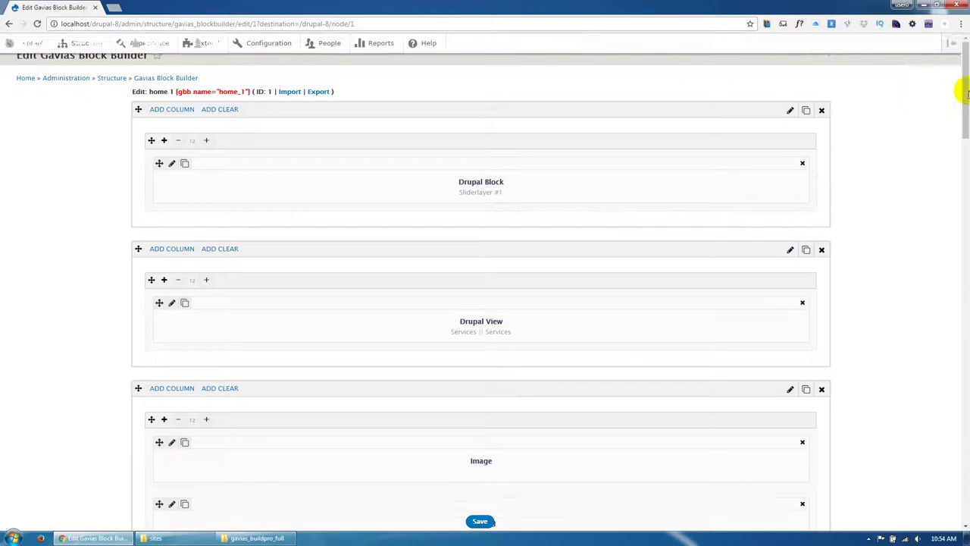
left_click_drag(966, 91, 963, 501)
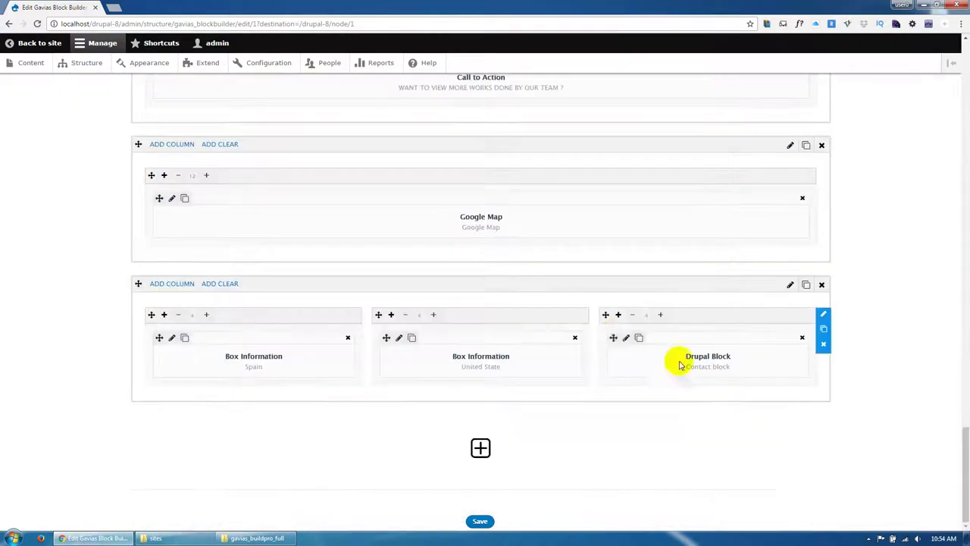
left_click(626, 339)
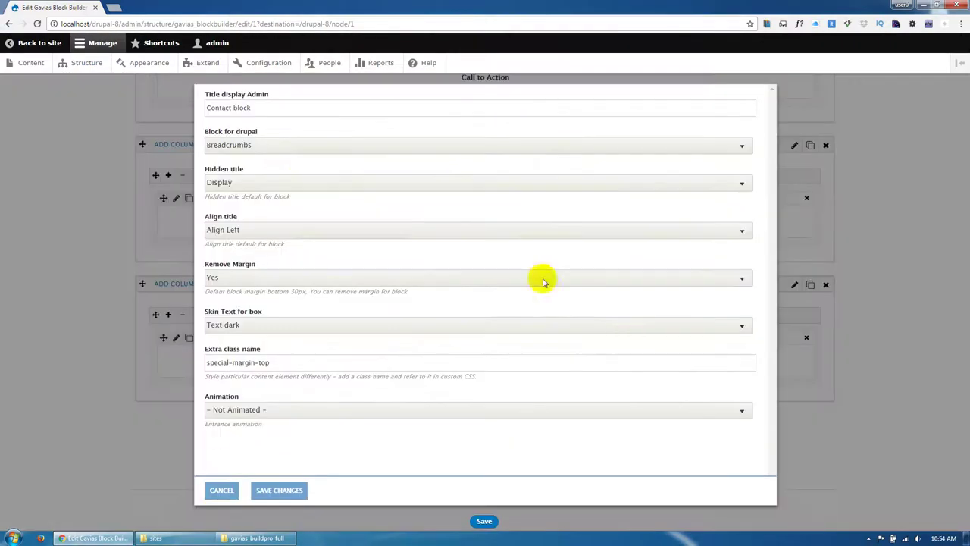
left_click(288, 146)
left_click(273, 193)
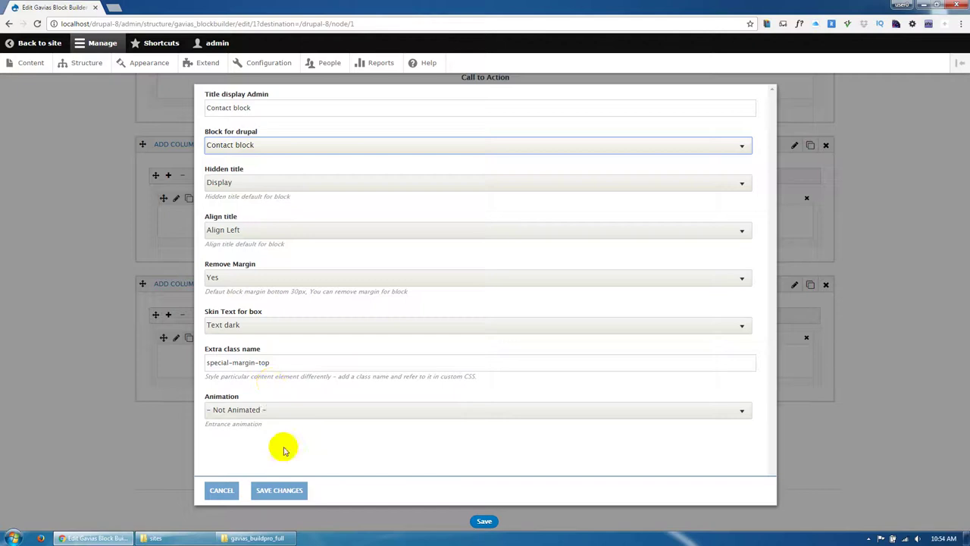
left_click(279, 490)
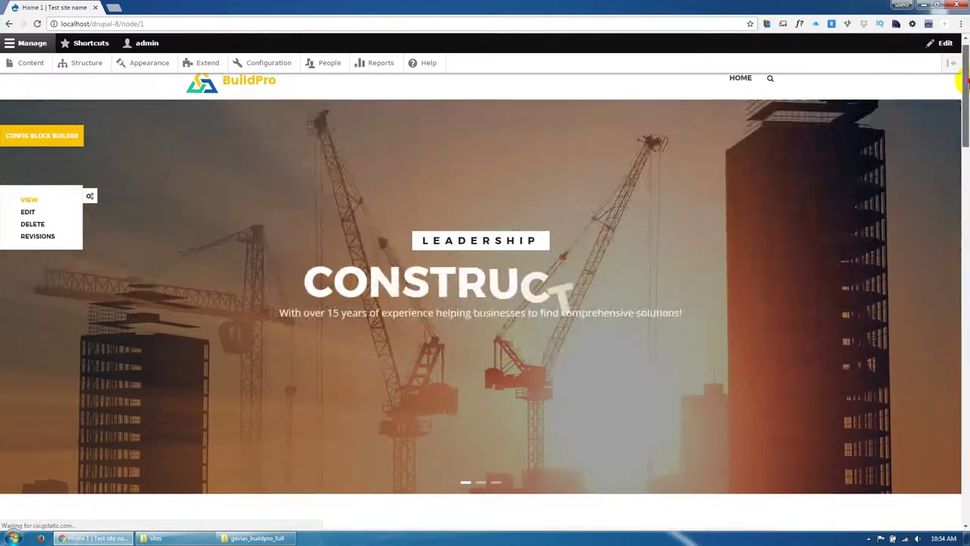
Start a new Portfolio content item and title it "Portfolio #1", leaving the body empty.
left_click_drag(962, 82, 963, 163)
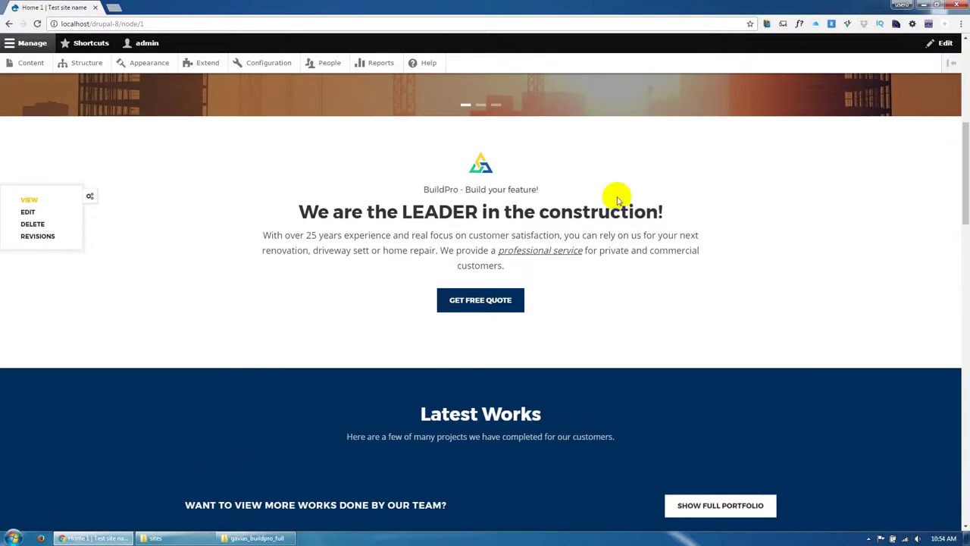
scroll(465, 356, "down", 2)
scroll(464, 348, "down", 1)
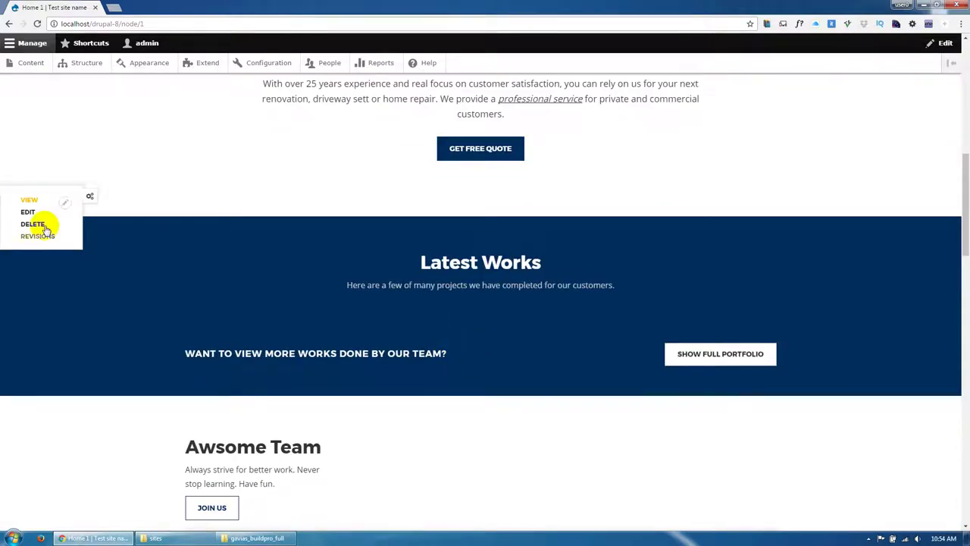
left_click(27, 63)
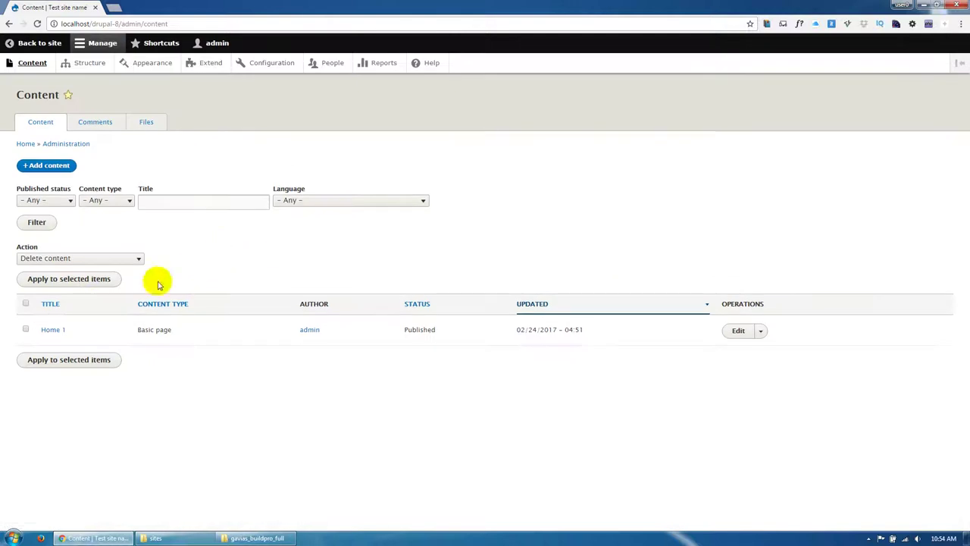
left_click(55, 168)
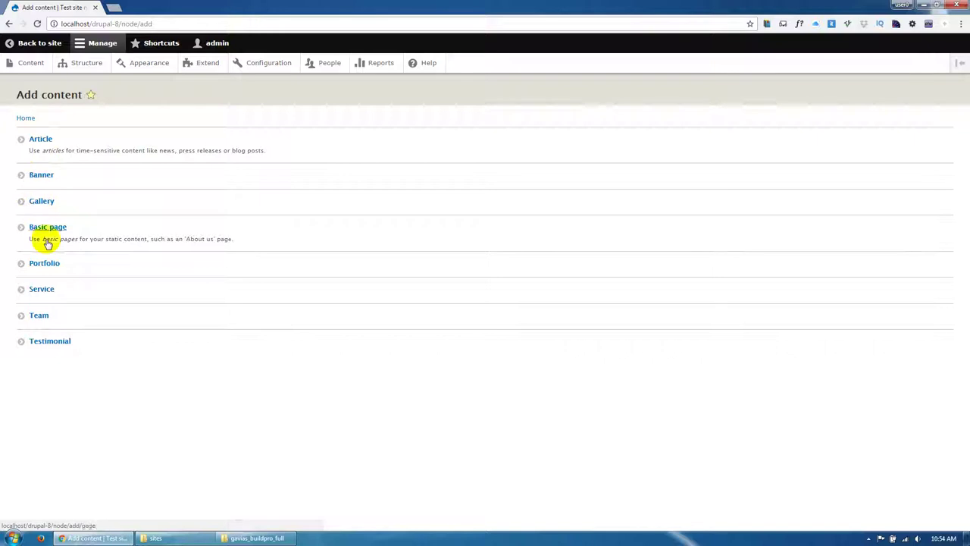
left_click(45, 261)
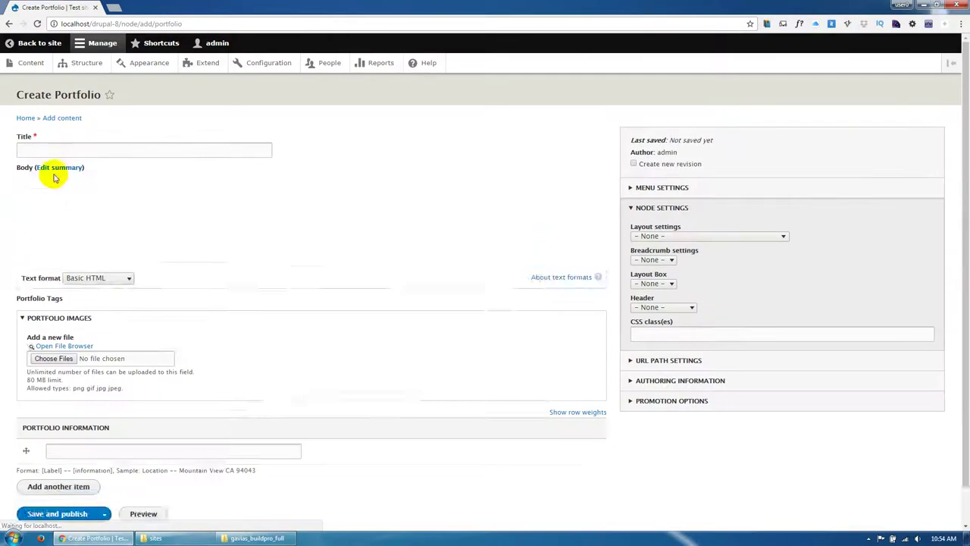
left_click(62, 150)
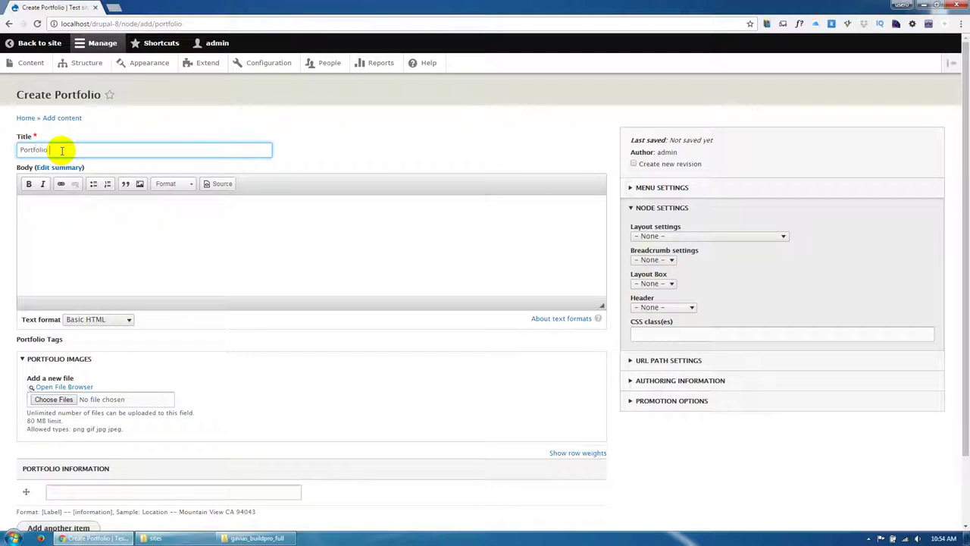
type("1")
left_click(53, 232)
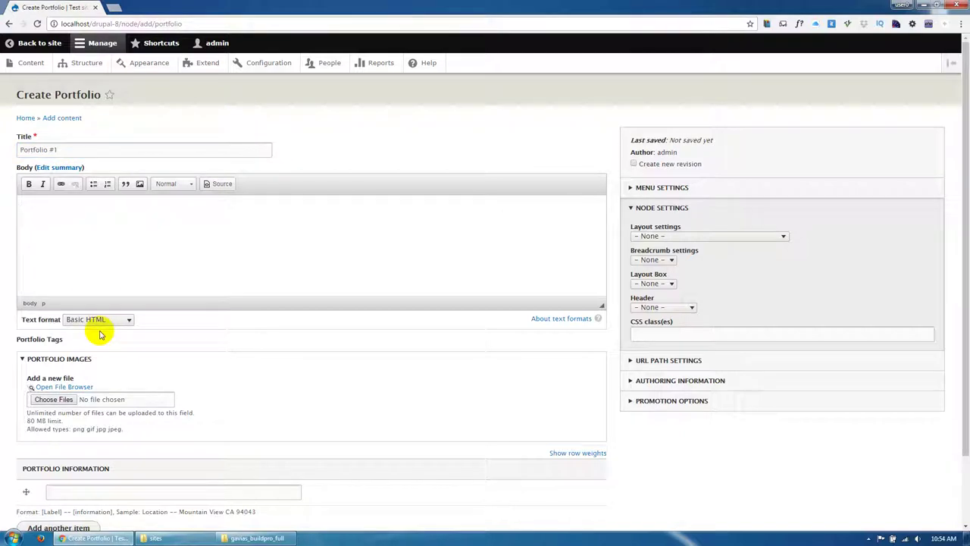
Upload portfolio-1.jpg from the buildpro site's sites/default/files/portfolio folder as the portfolio image.
scroll(71, 399, "down", 1)
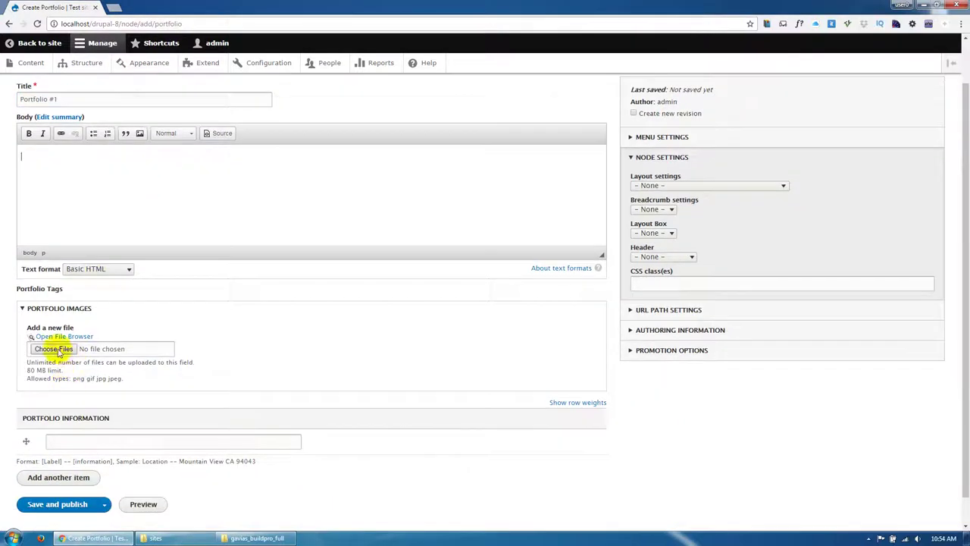
left_click(56, 349)
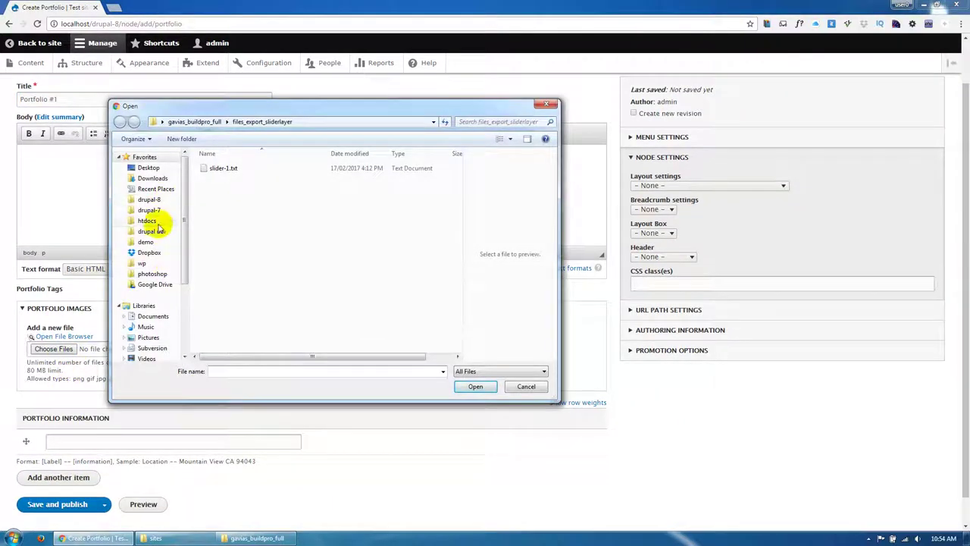
left_click(151, 231)
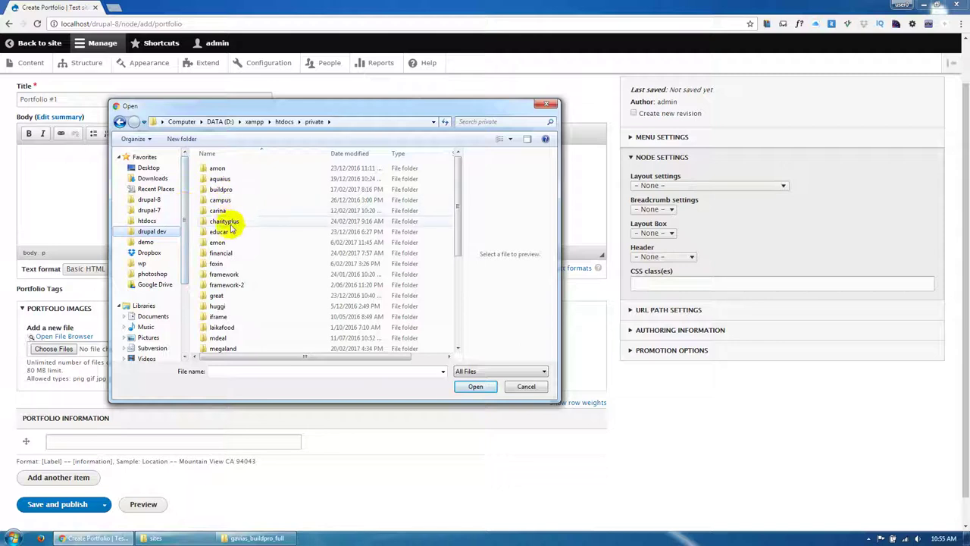
left_click(228, 253)
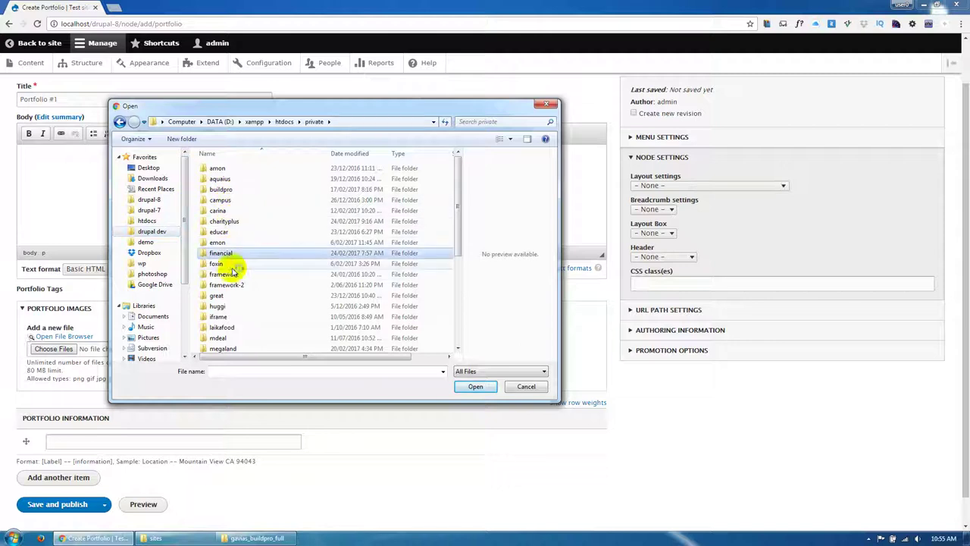
double_click(228, 188)
double_click(217, 200)
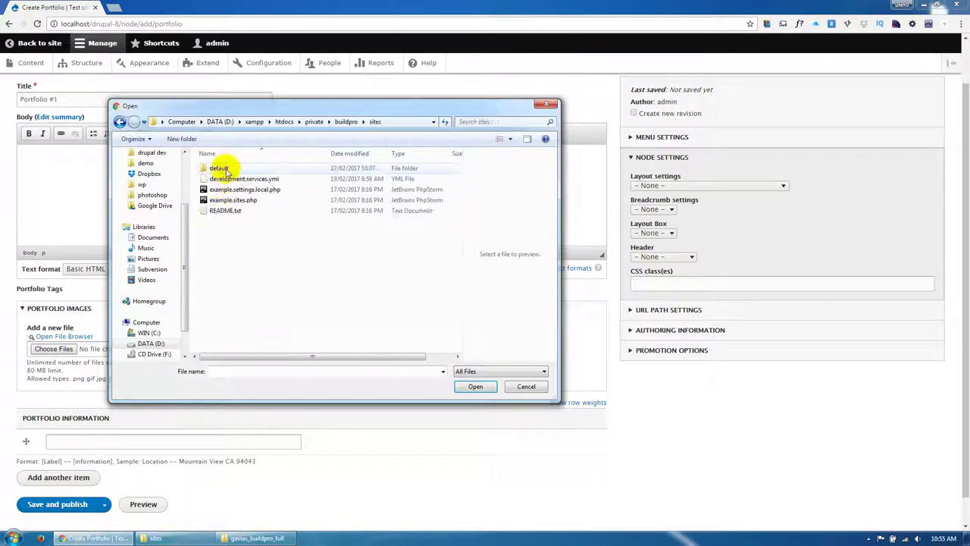
double_click(220, 169)
double_click(226, 169)
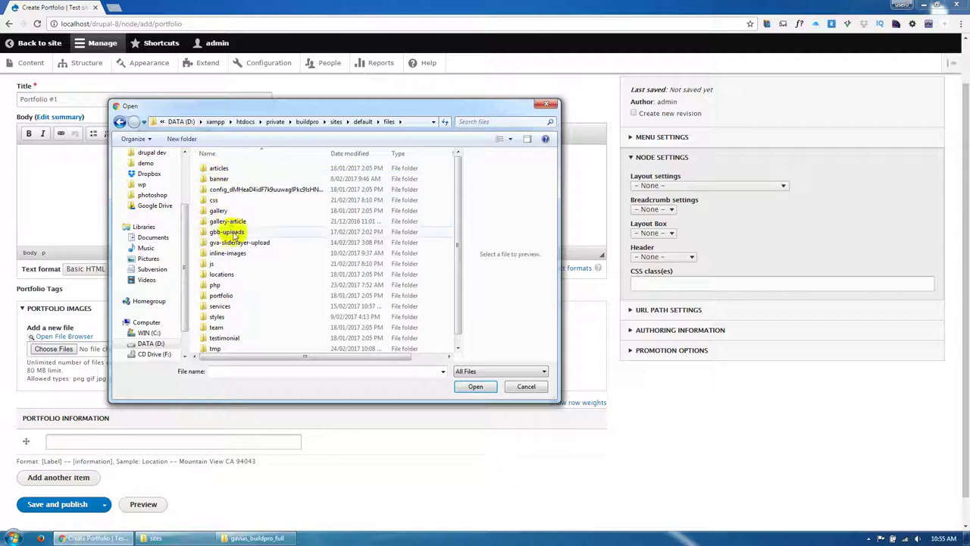
double_click(229, 295)
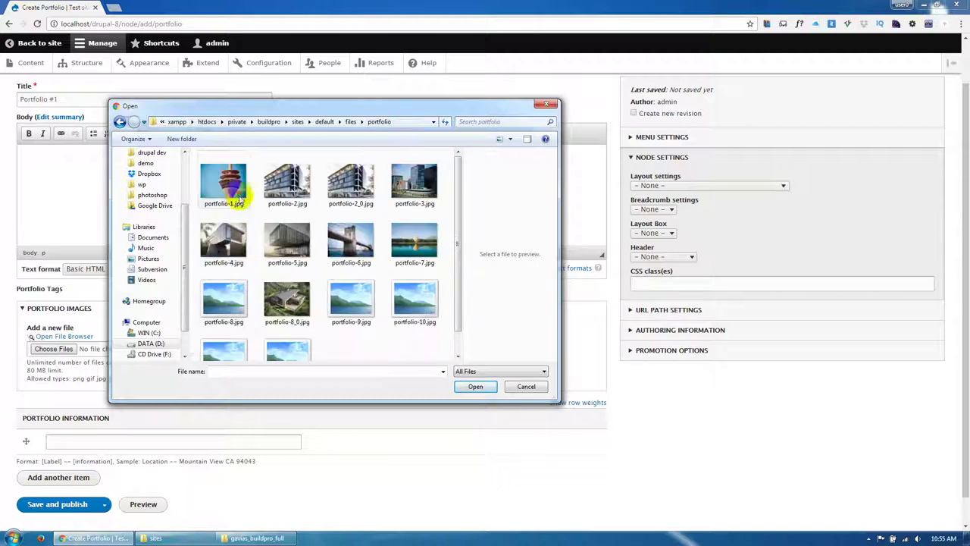
double_click(228, 186)
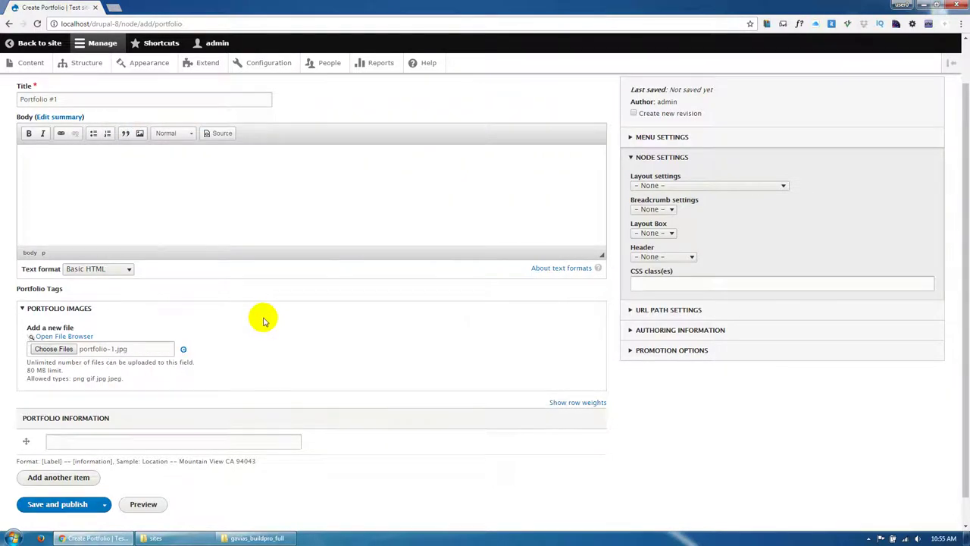
Save and publish the Portfolio #1 item without alternative text or portfolio information.
scroll(264, 322, "down", 1)
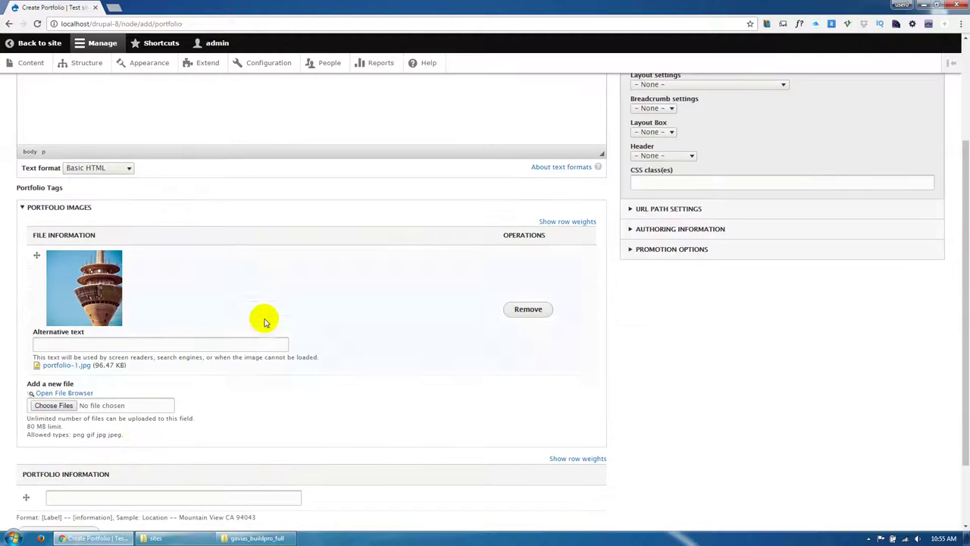
scroll(136, 462, "down", 1)
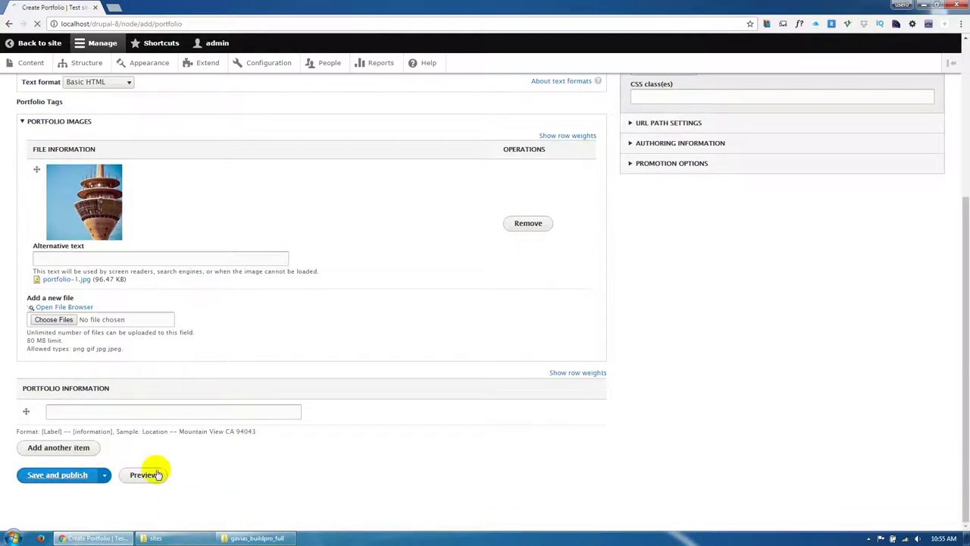
left_click(156, 473)
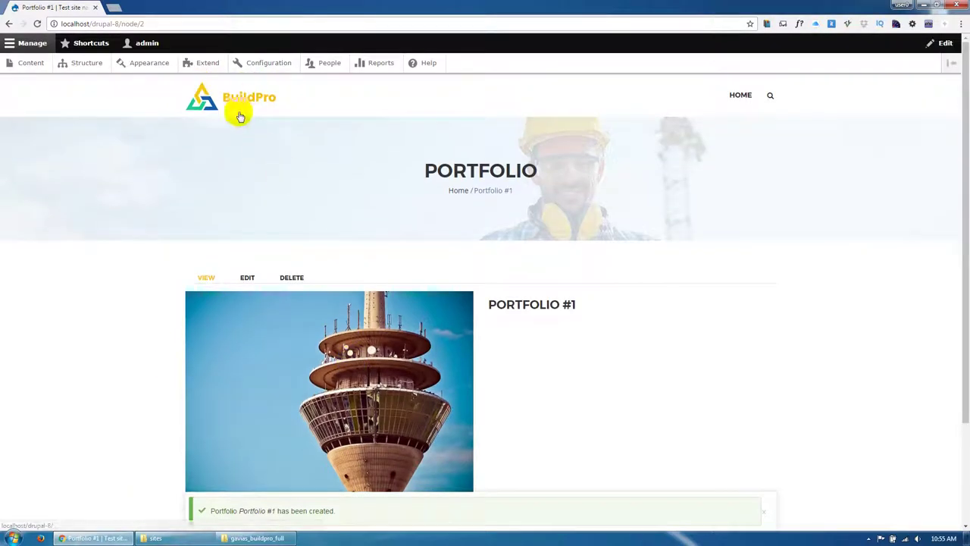
Set the site's default front page to /node/1 in the basic site settings and save the configuration.
left_click(241, 103)
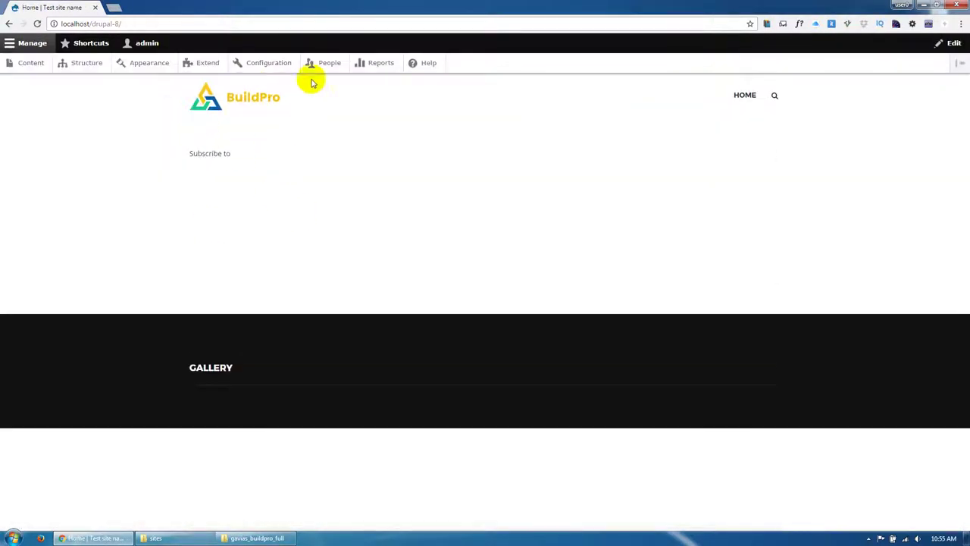
left_click(274, 69)
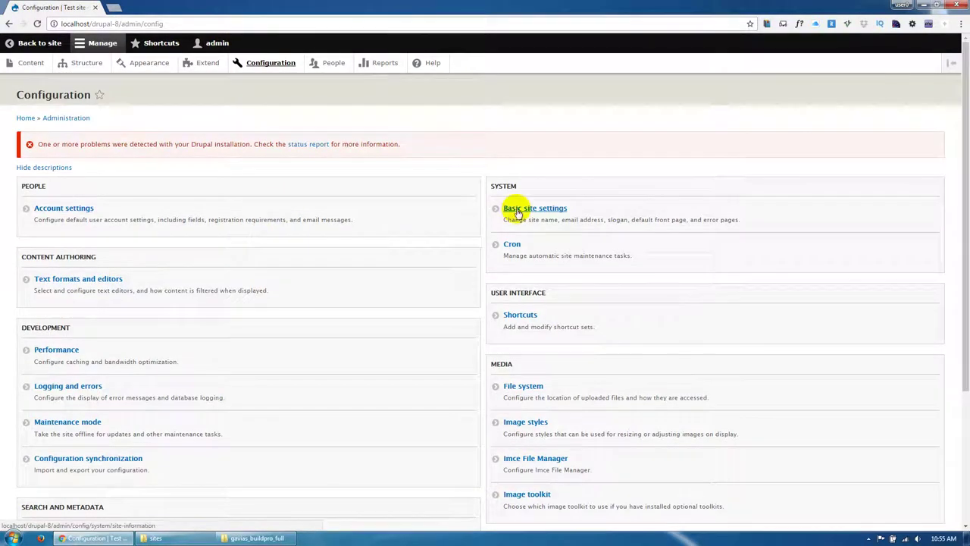
left_click(512, 215)
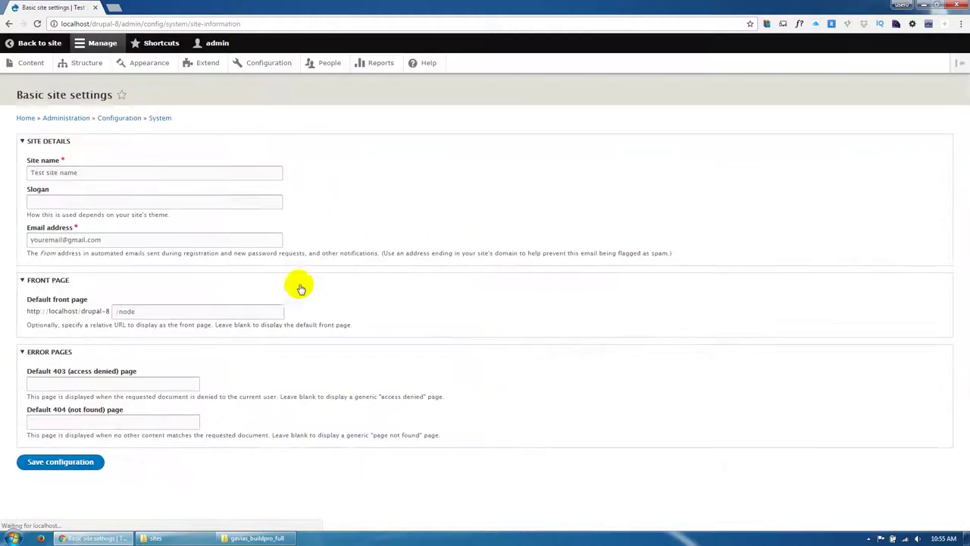
type("/1")
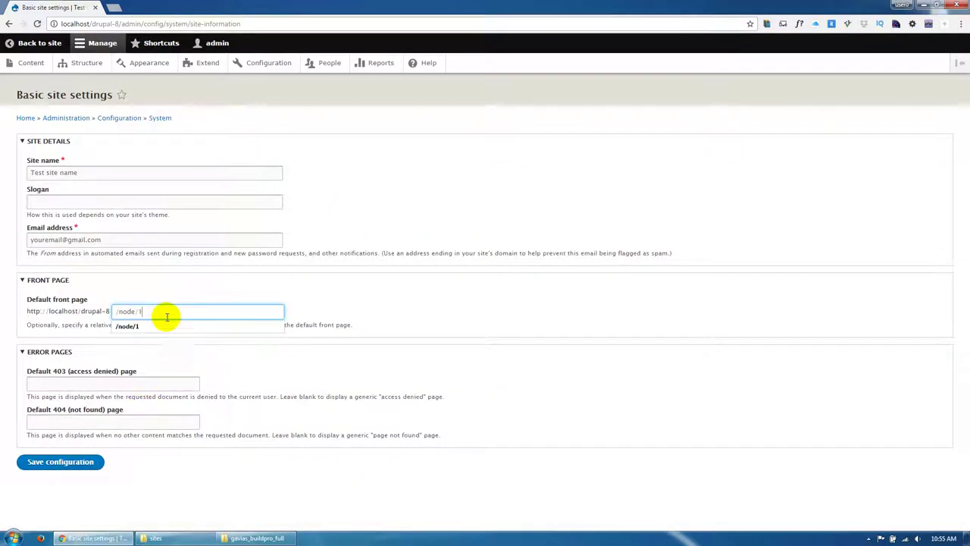
left_click(157, 326)
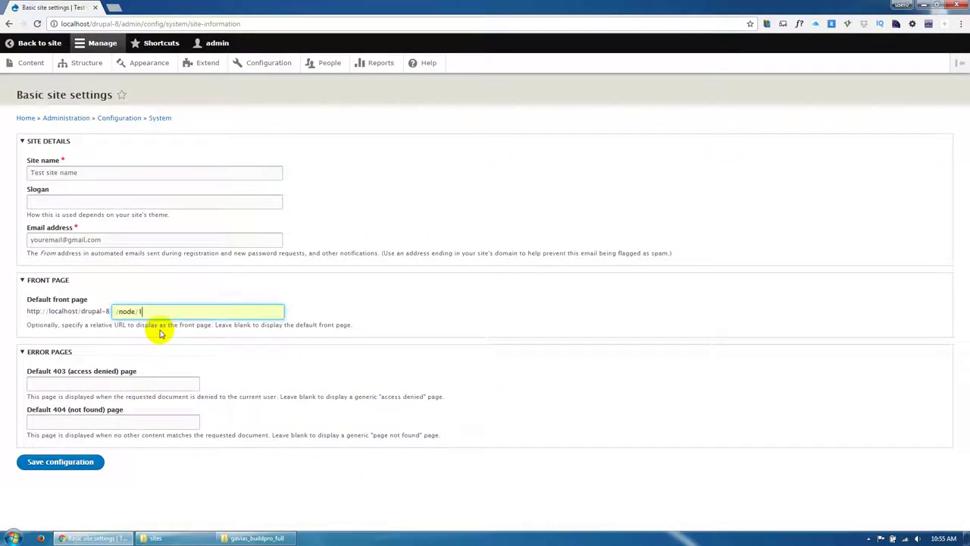
left_click(72, 460)
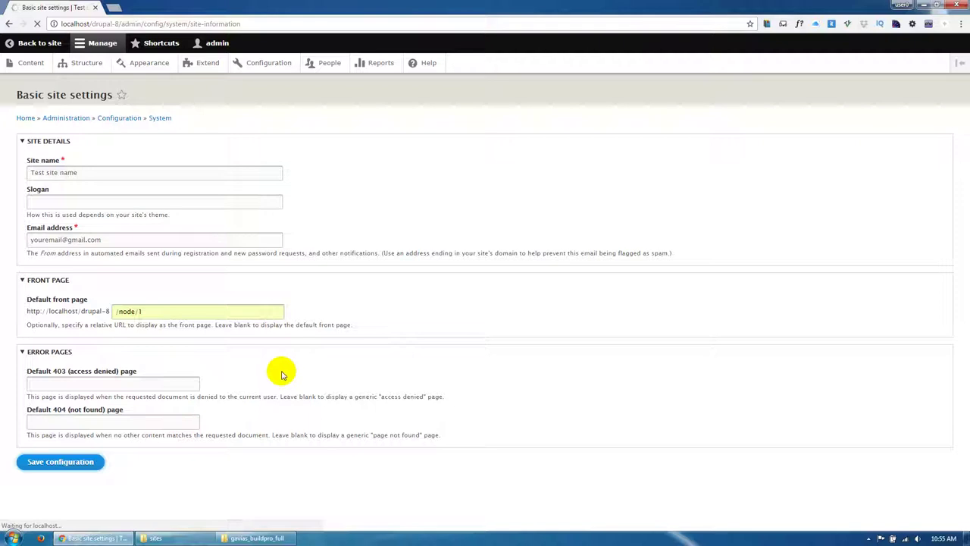
Return to the site's front page and check the portfolio item in the Latest Works section.
left_click(37, 44)
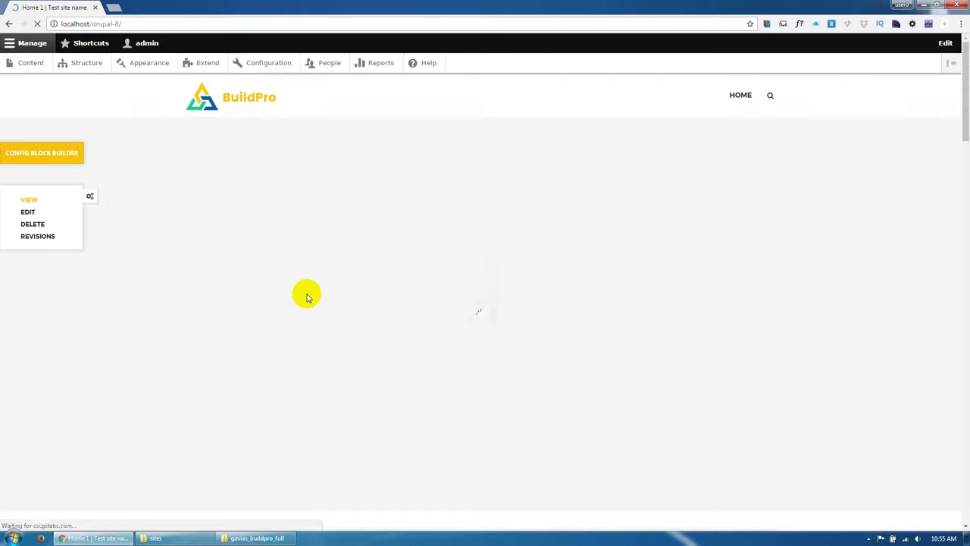
scroll(307, 297, "down", 5)
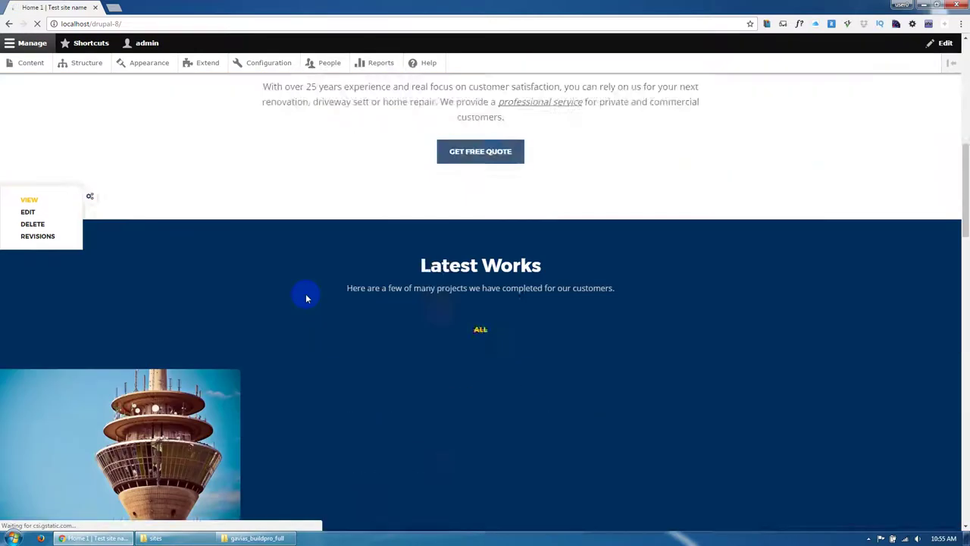
scroll(306, 296, "down", 3)
left_click_drag(191, 249, 214, 249)
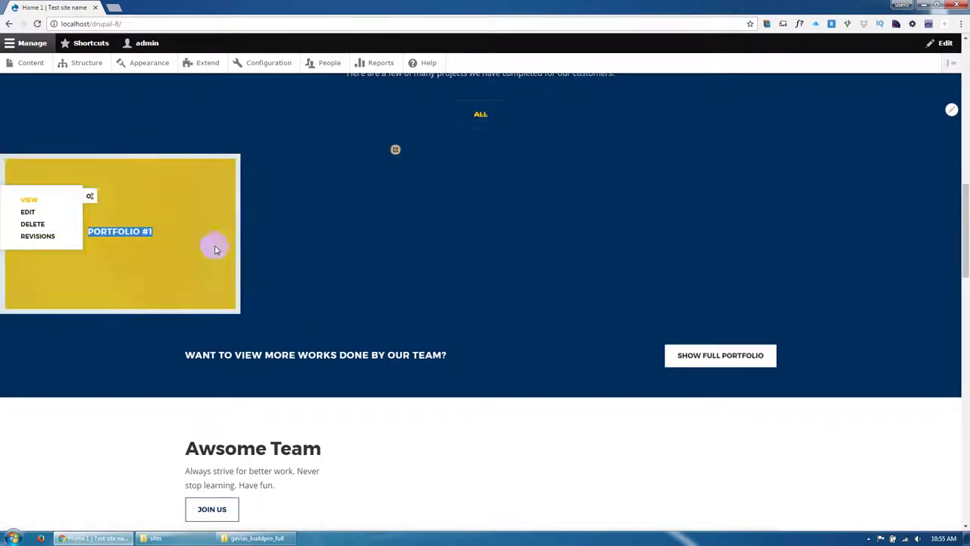
left_click(191, 263)
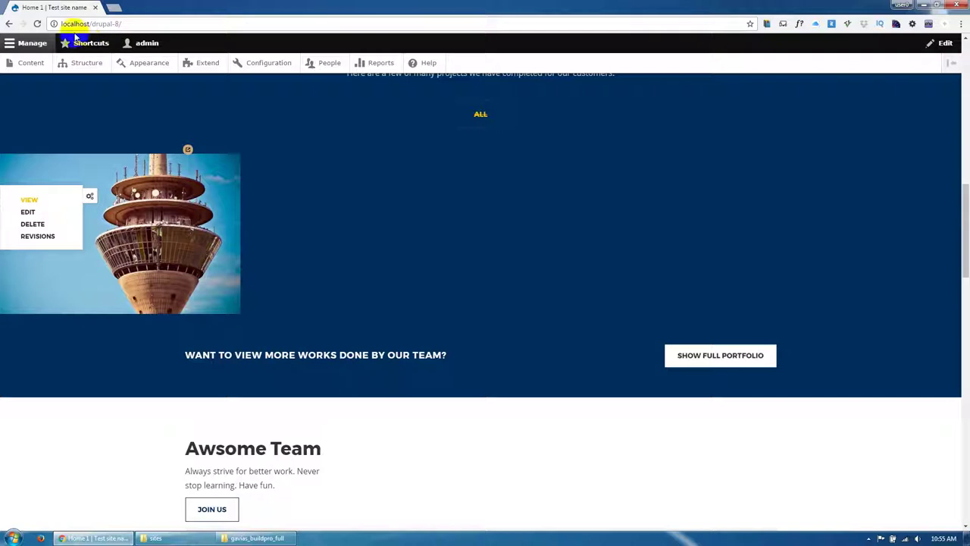
Start another Portfolio content item in a separate browser tab and title it "Portfolio #2".
middle_click(57, 64)
left_click(136, 6)
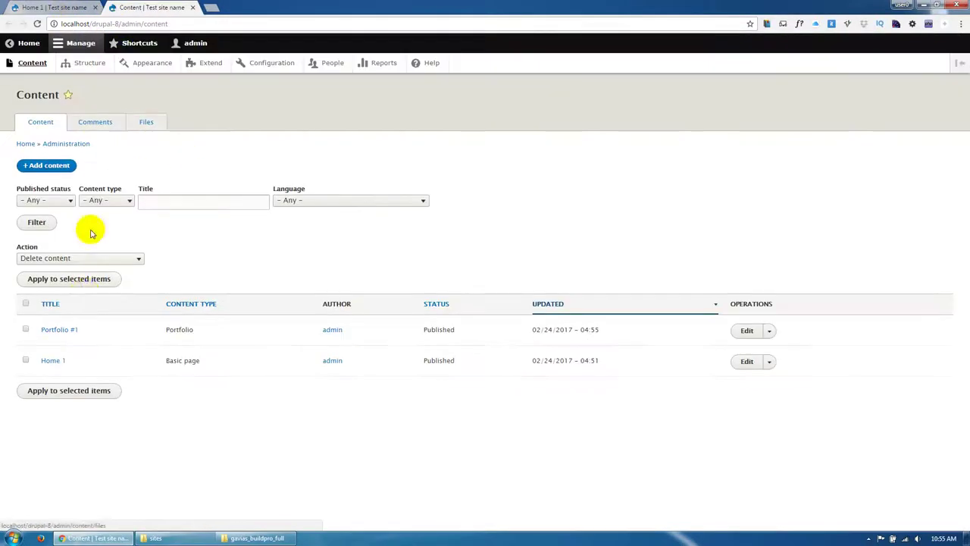
left_click(54, 166)
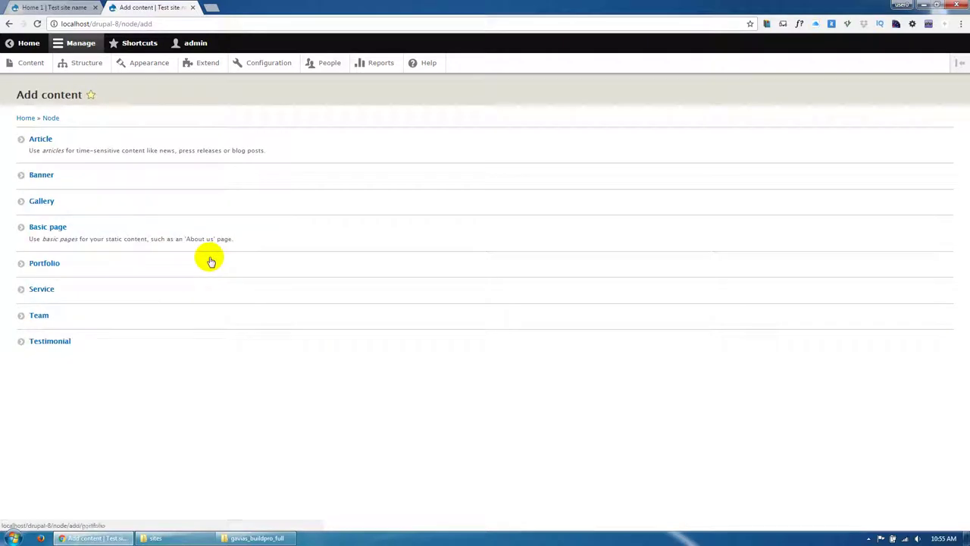
left_click(44, 263)
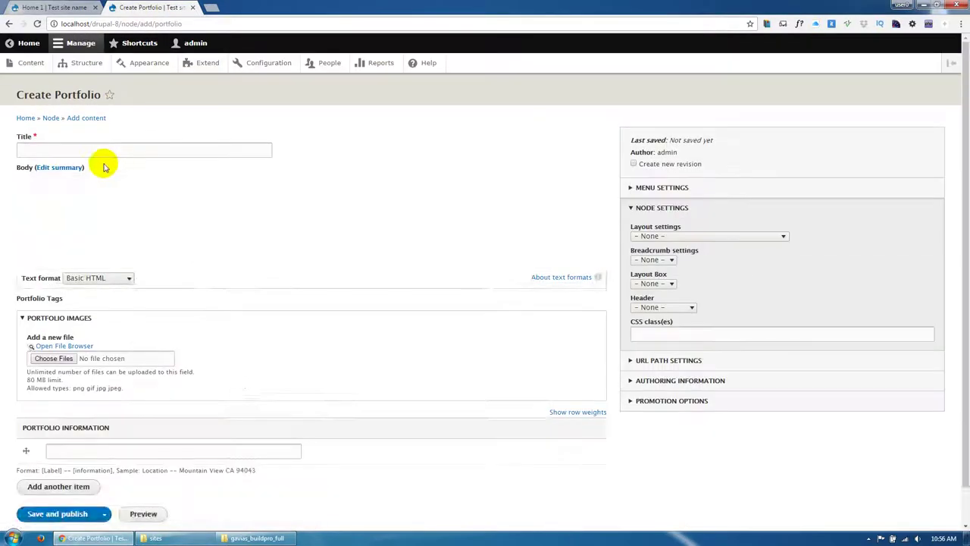
left_click(106, 151)
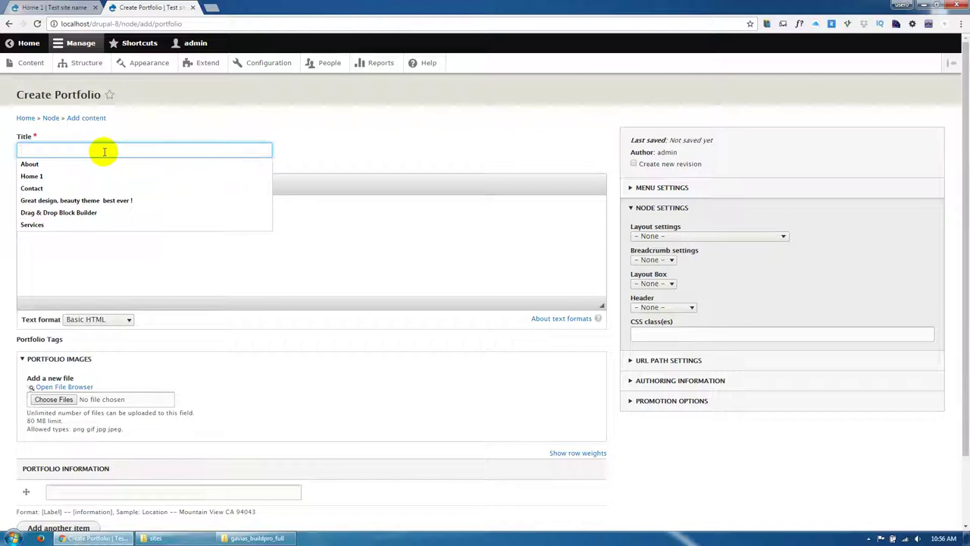
type("Portfolio #2")
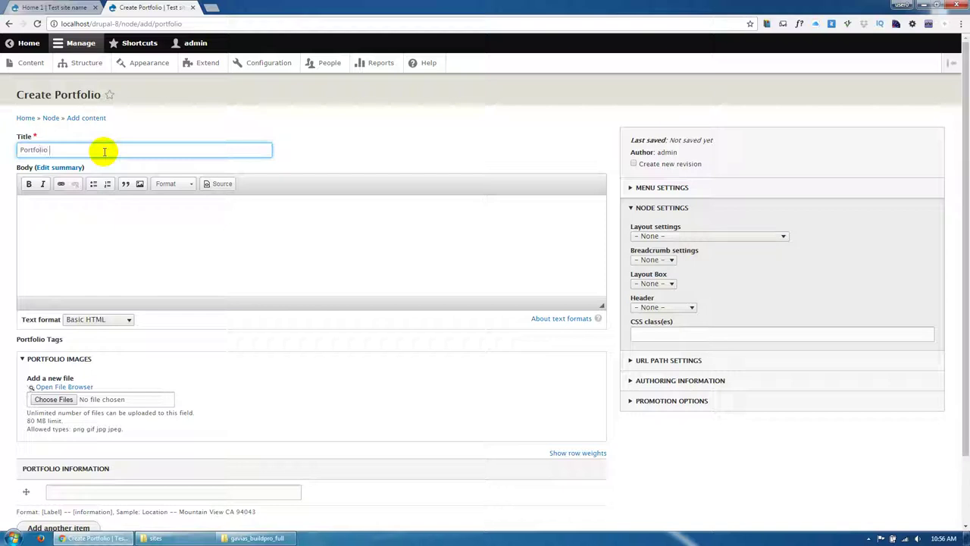
Upload portfolio-2.jpg from the portfolio folder as the image of the Portfolio #2 item.
left_click(66, 399)
double_click(300, 174)
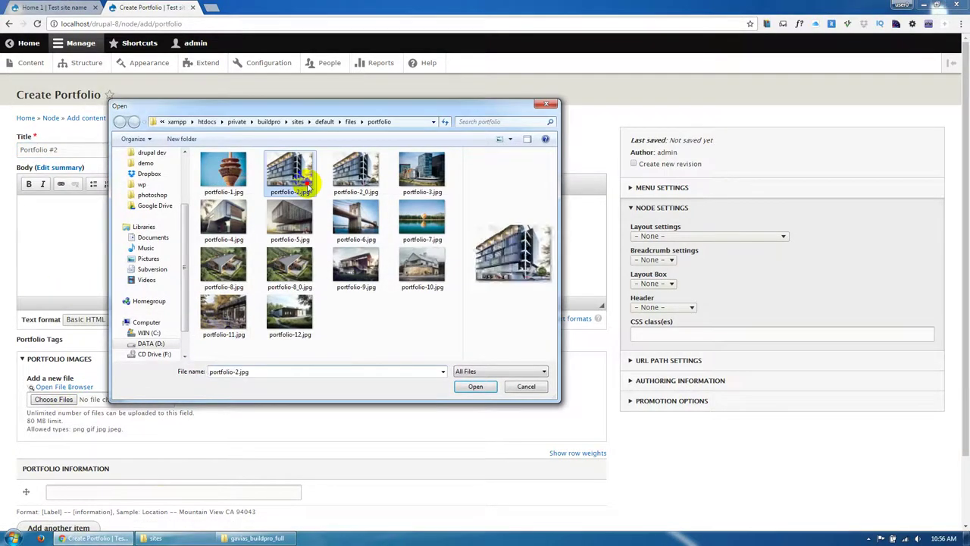
scroll(167, 391, "down", 1)
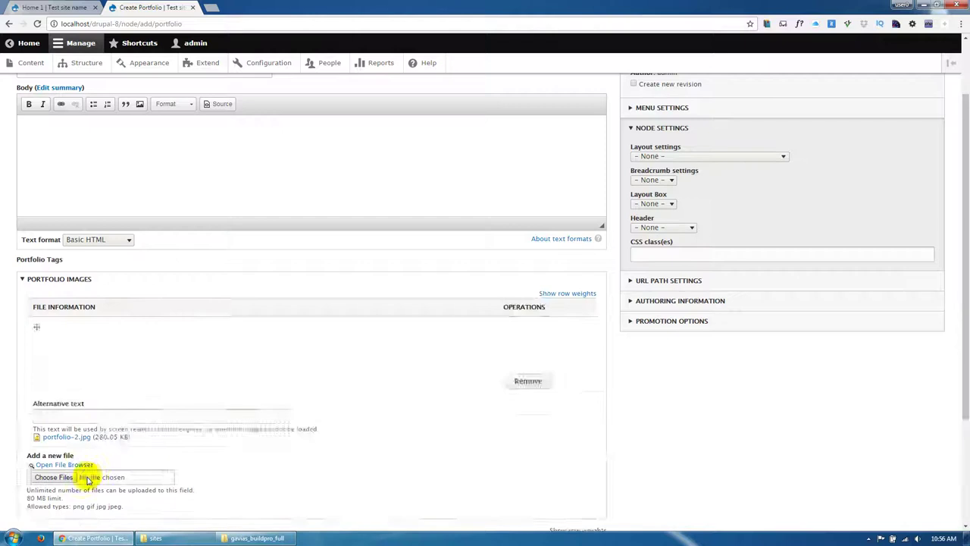
Publish the Portfolio #2 item and check the Latest Works and team sections of the front page in a new browser tab.
scroll(78, 460, "down", 4)
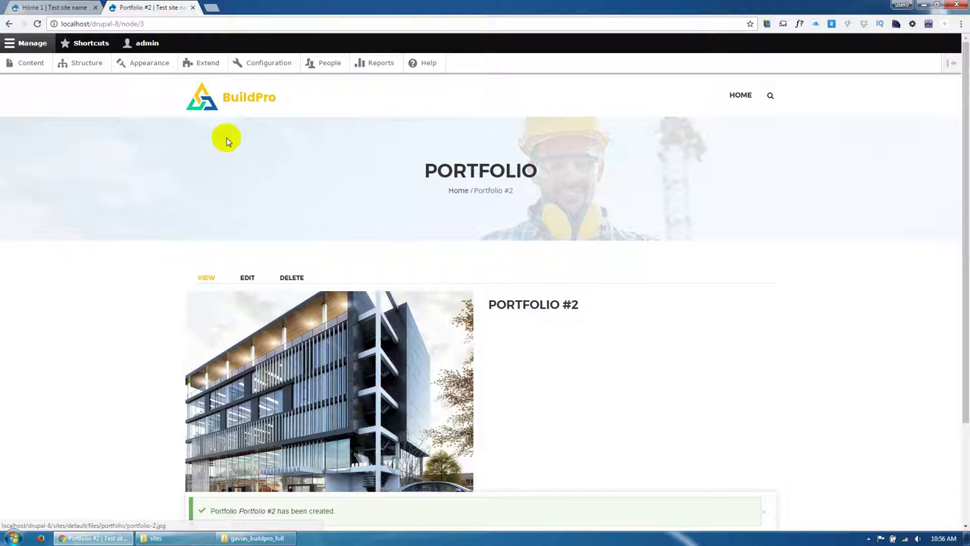
middle_click(245, 107)
left_click(262, 8)
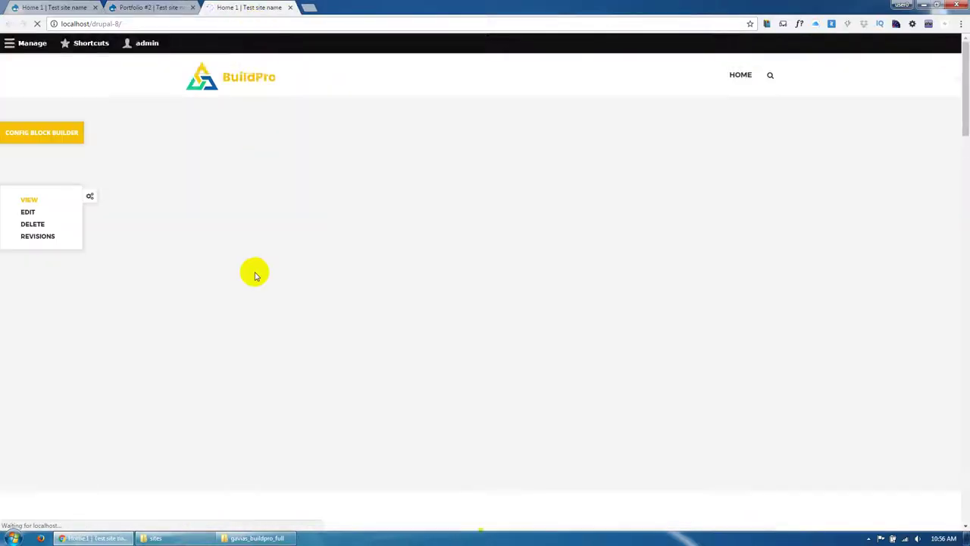
scroll(256, 279, "down", 5)
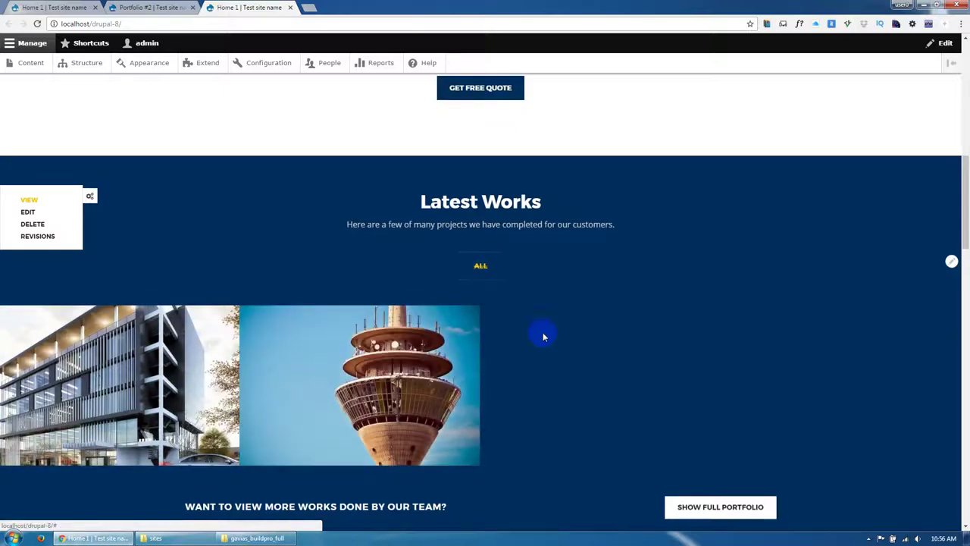
scroll(543, 336, "down", 2)
scroll(543, 338, "down", 5)
scroll(322, 249, "up", 1)
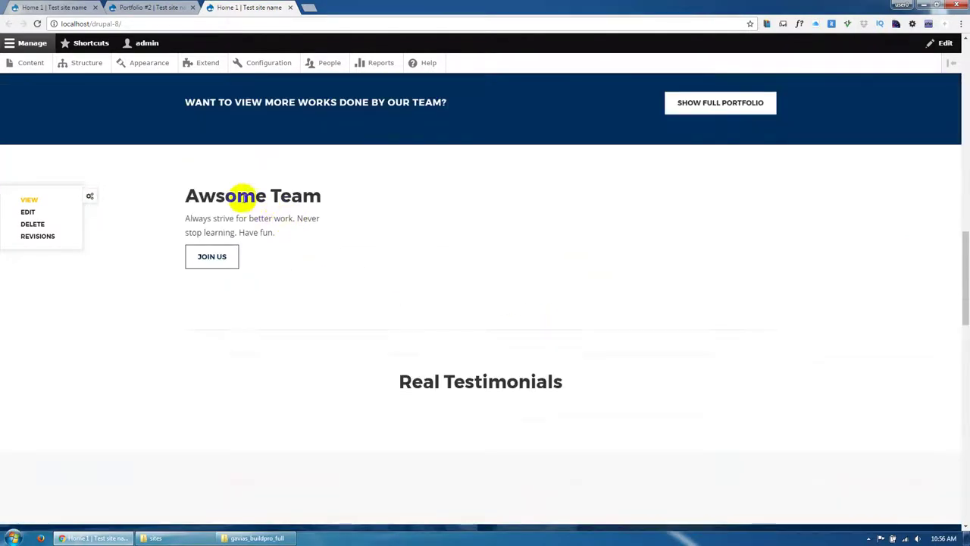
Start a new Team content item in the tab showing Portfolio #2 and title it "Team #1".
left_click(139, 7)
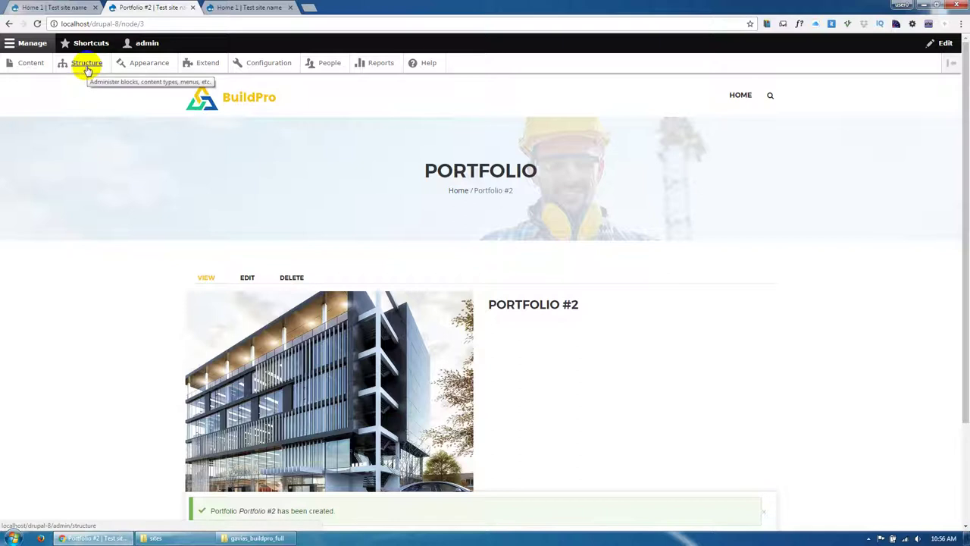
left_click(30, 63)
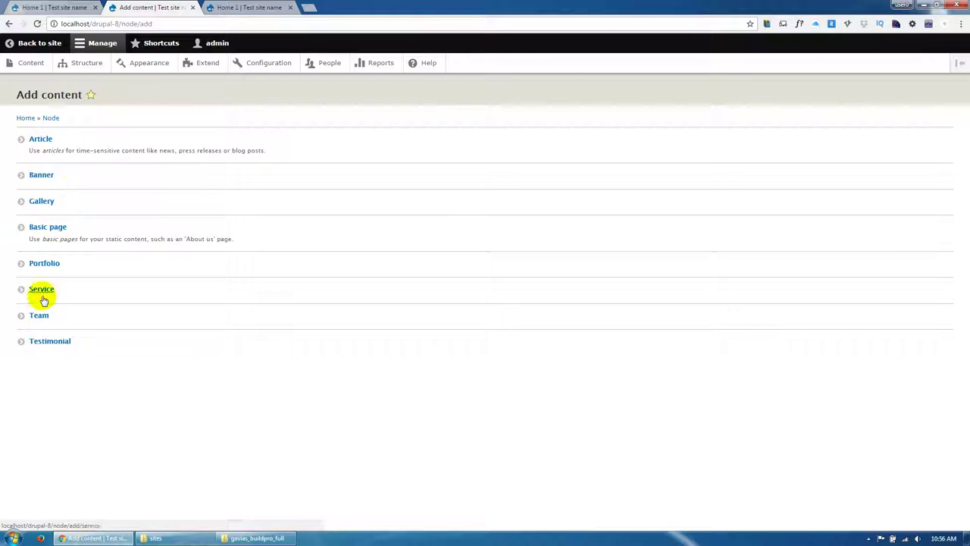
left_click(40, 315)
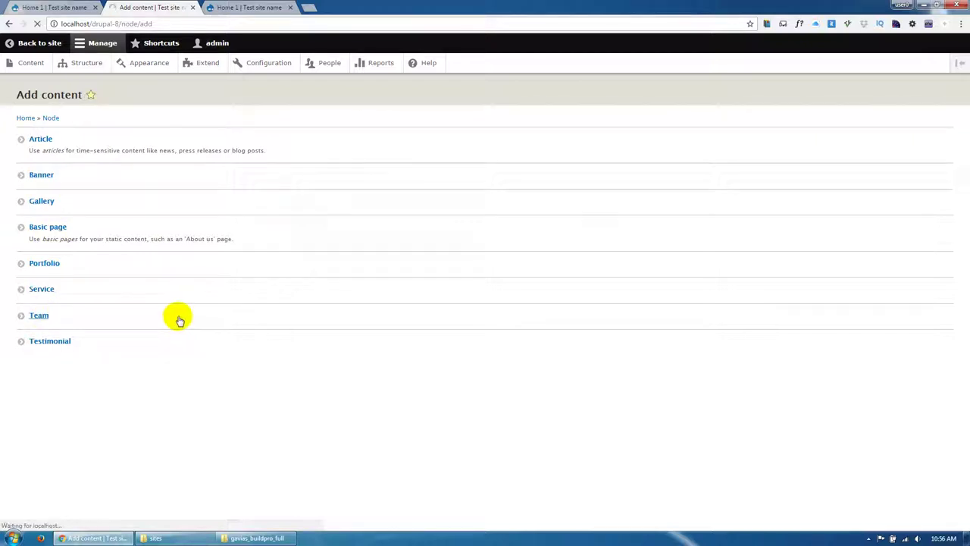
left_click(104, 155)
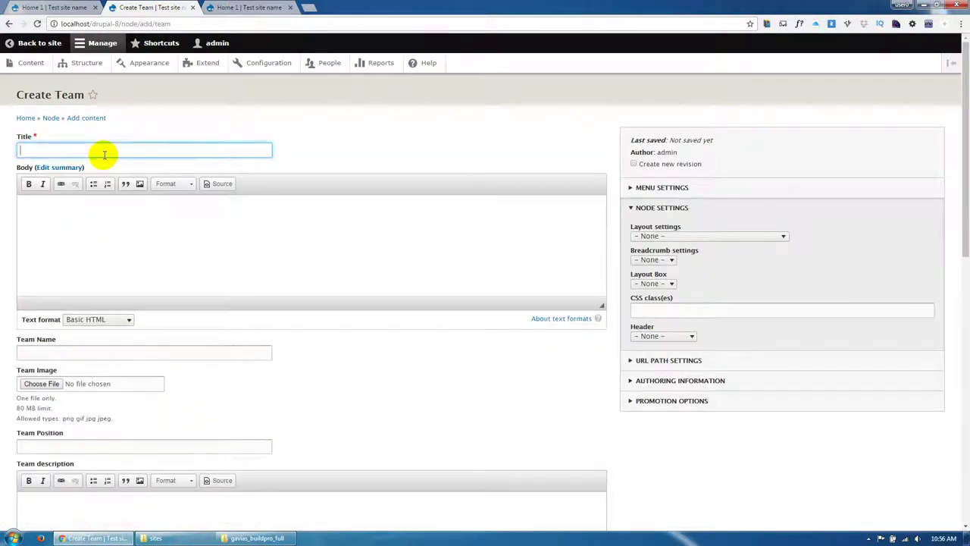
type("Team ")
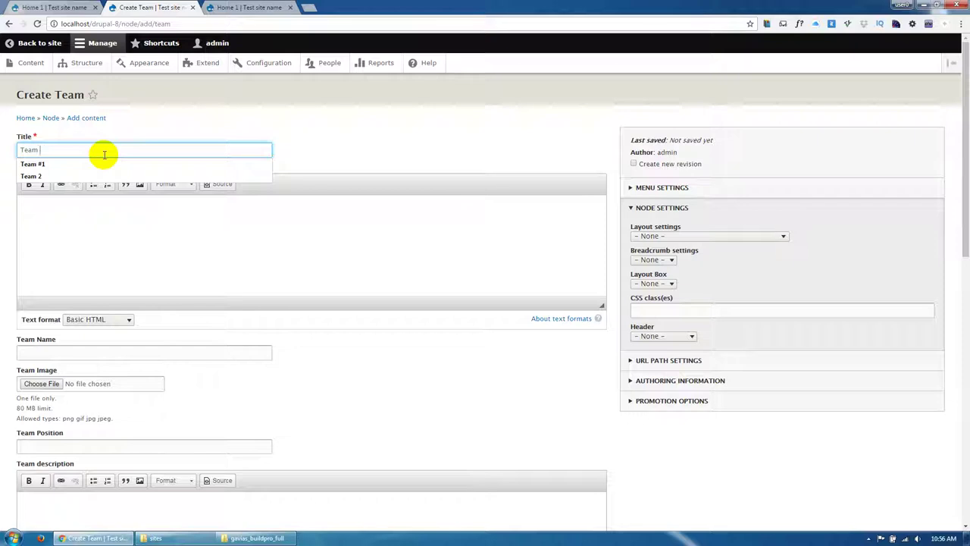
type("#1")
left_click(94, 165)
Set the team name of the Team #1 item to "Aenean lacinia".
left_click(86, 219)
scroll(87, 232, "down", 1)
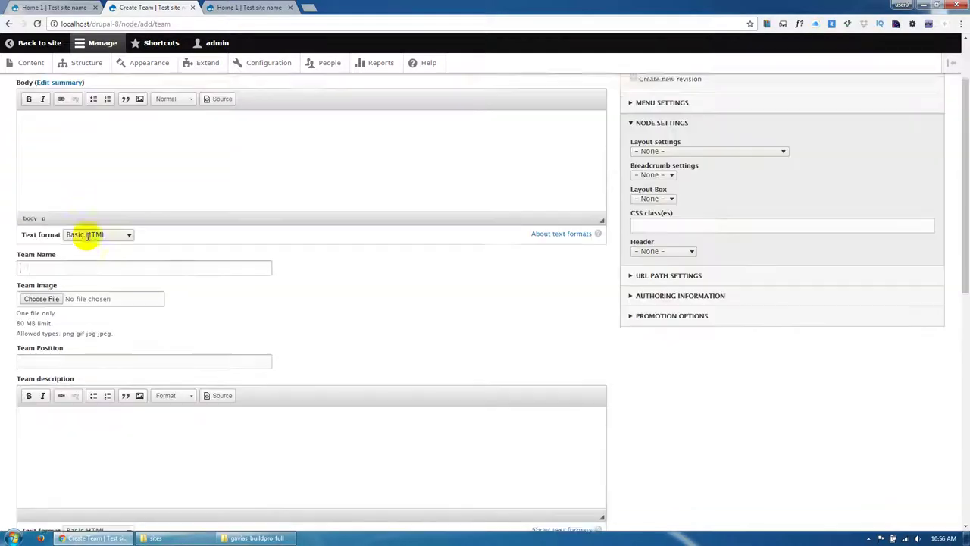
scroll(85, 242, "down", 1)
left_click(83, 251)
left_click(73, 267)
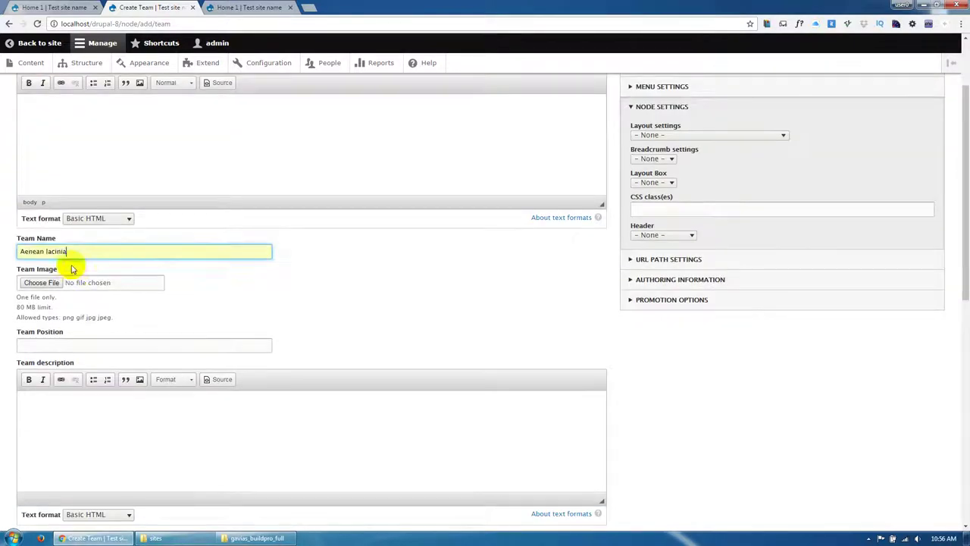
Upload team-1.jpg from the team folder as the team image and set the team position to Designer.
left_click(45, 283)
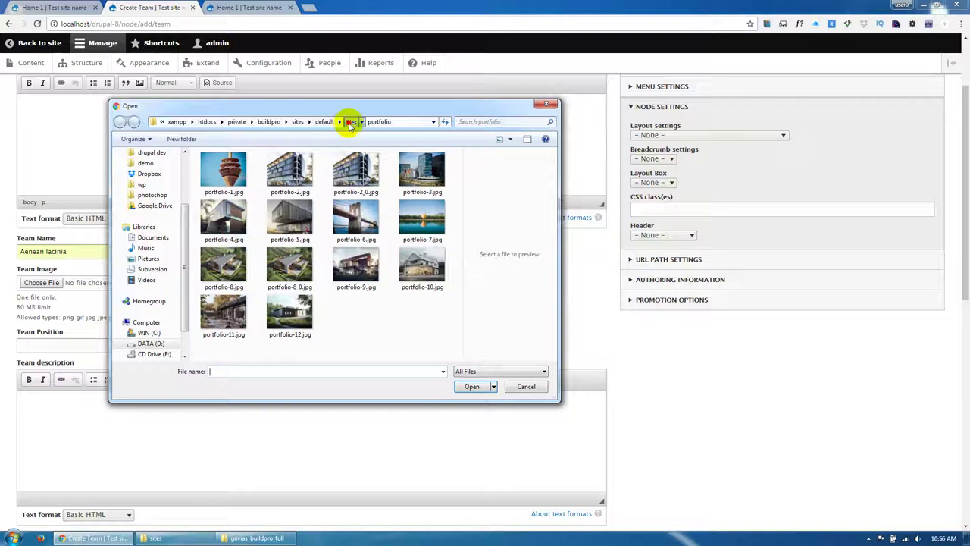
left_click(345, 121)
double_click(221, 327)
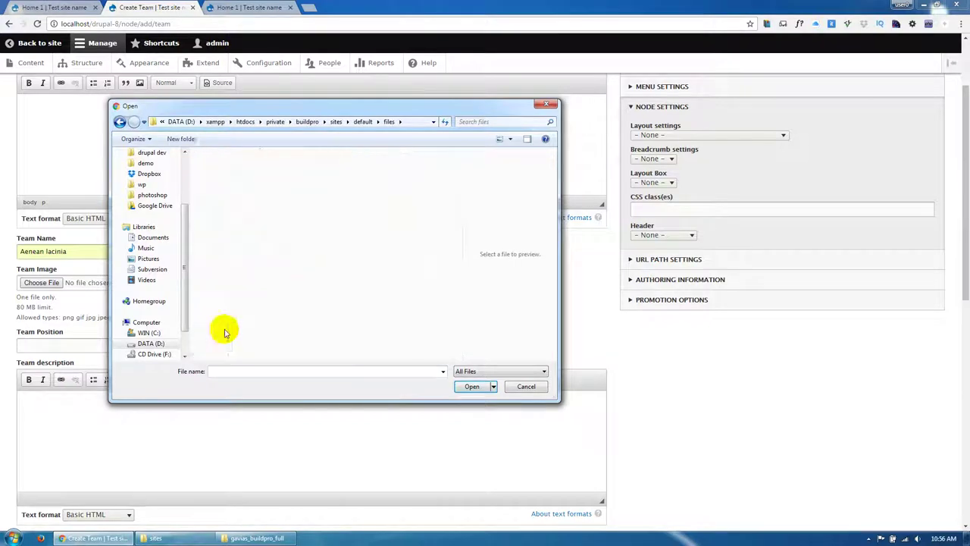
double_click(228, 182)
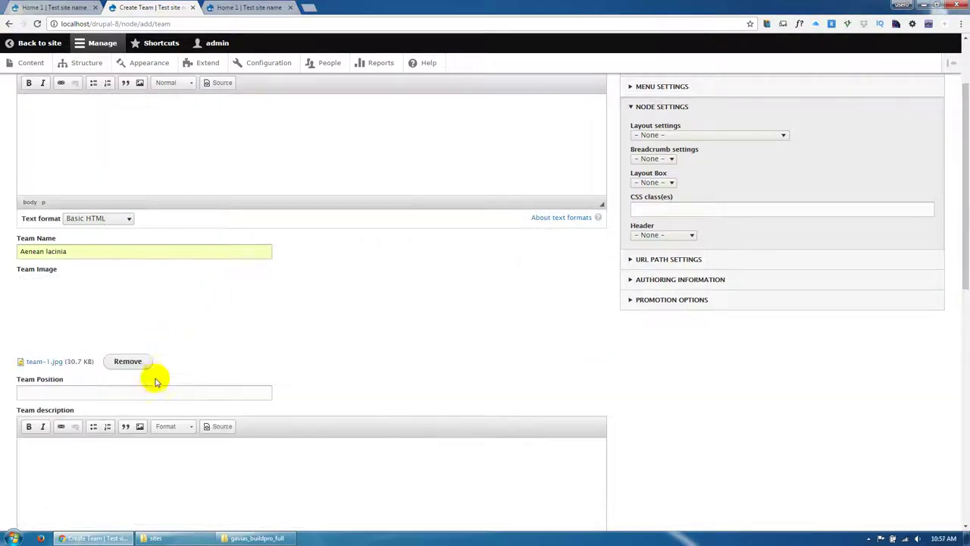
left_click(153, 389)
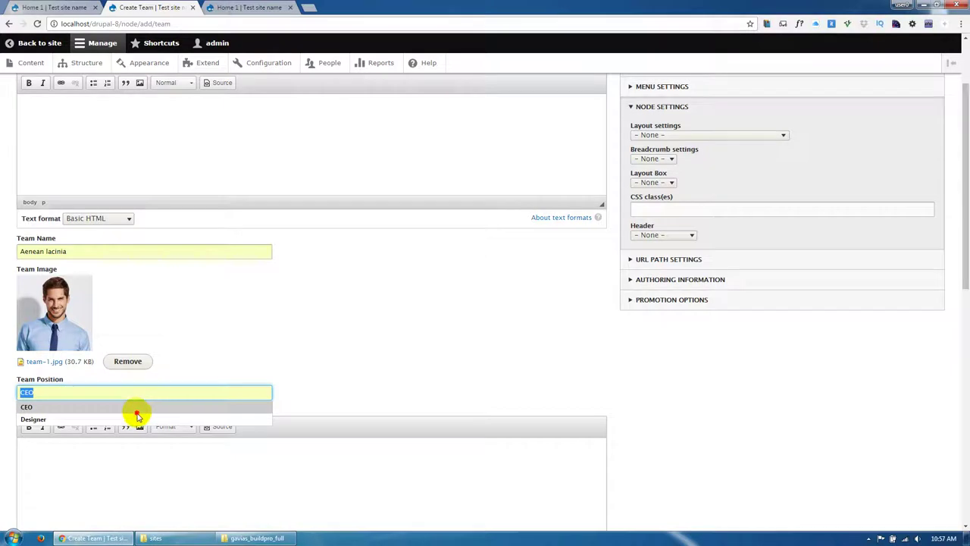
left_click(137, 418)
Add a social entry with the icon class "fa fa-facebook" and link "#", and publish the Team #1 item.
scroll(140, 422, "down", 2)
scroll(152, 364, "down", 2)
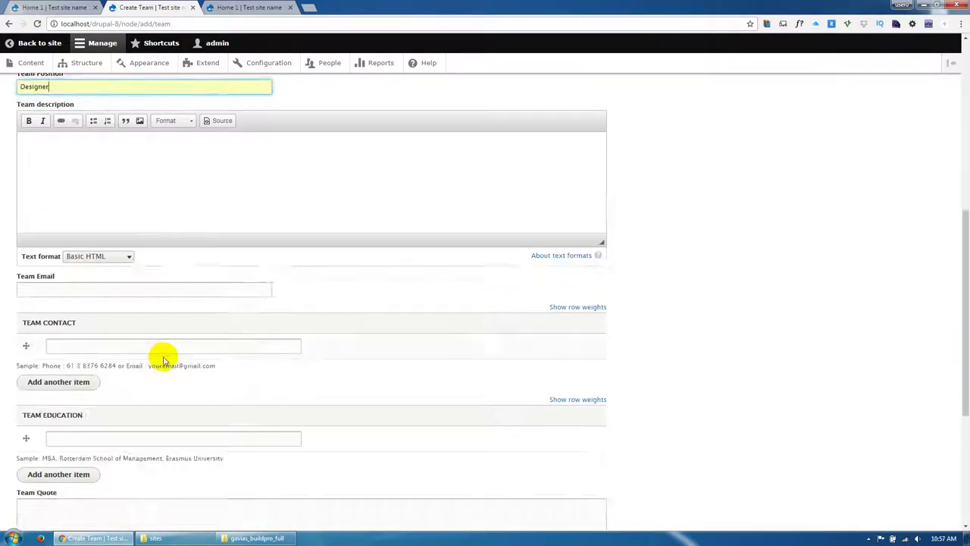
scroll(162, 360, "down", 3)
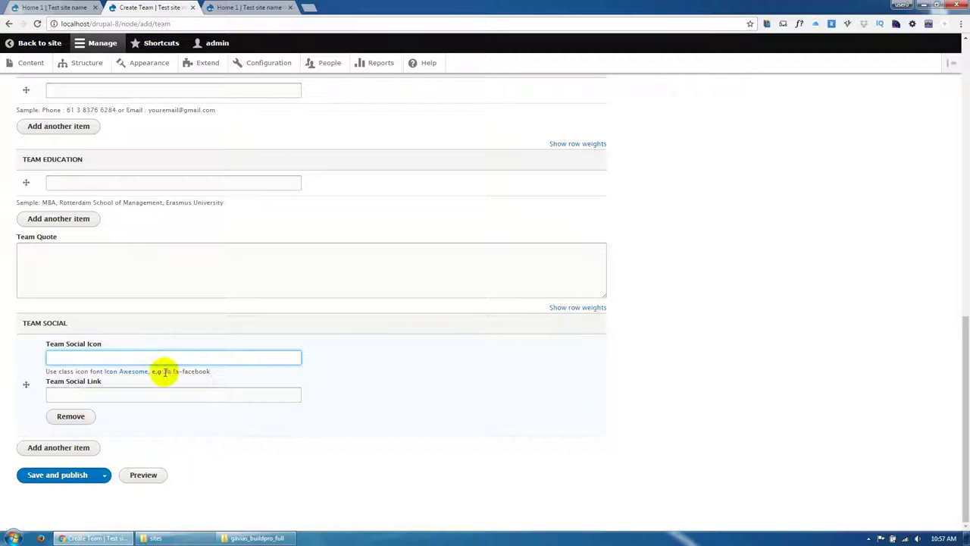
left_click_drag(210, 371, 182, 371)
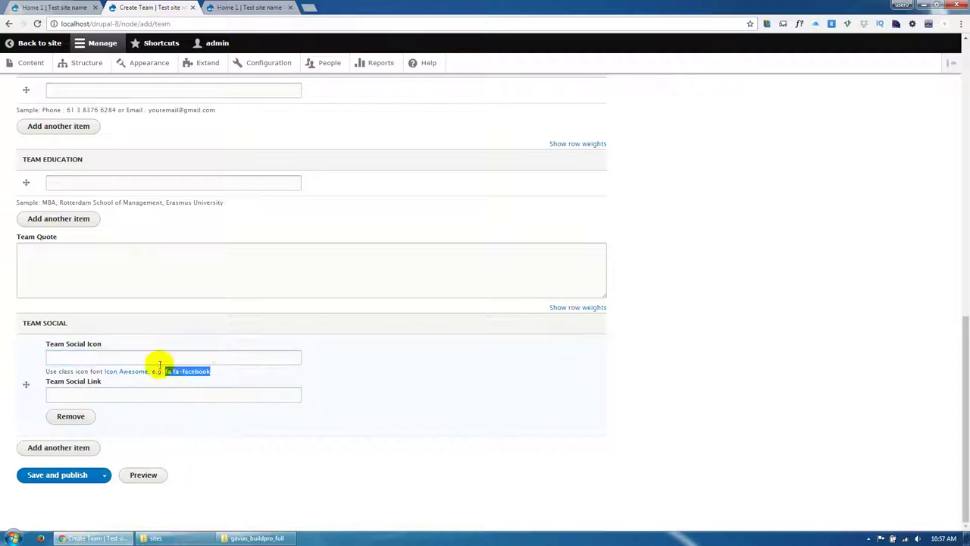
left_click(156, 357)
type("fa fa-facebook")
left_click(122, 395)
type("#")
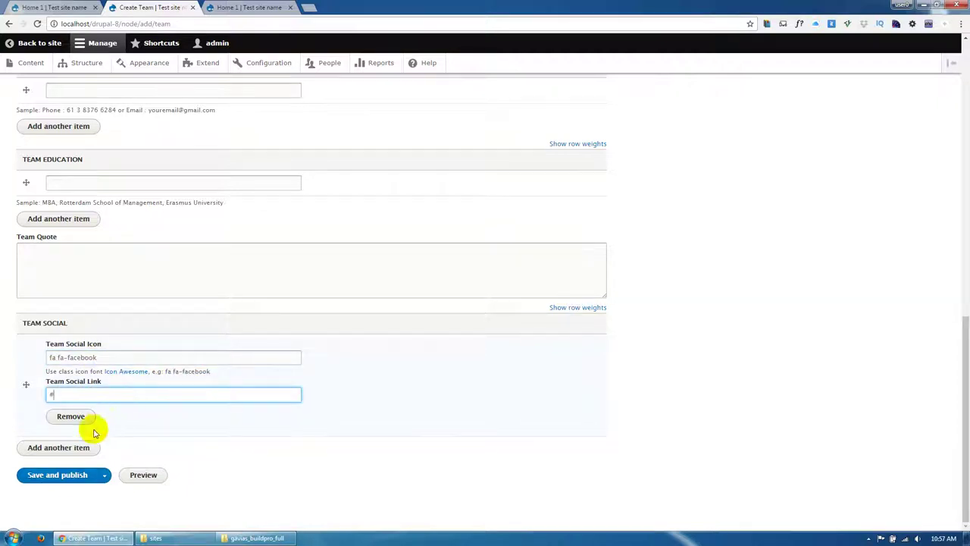
left_click(69, 476)
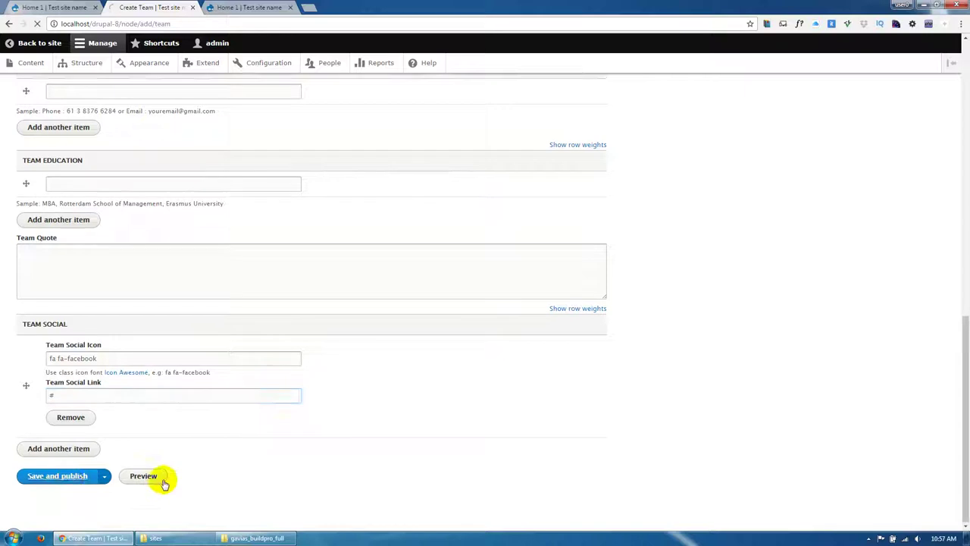
Reload the front page in its tab and check the team and testimonials sections.
scroll(162, 481, "up", 10)
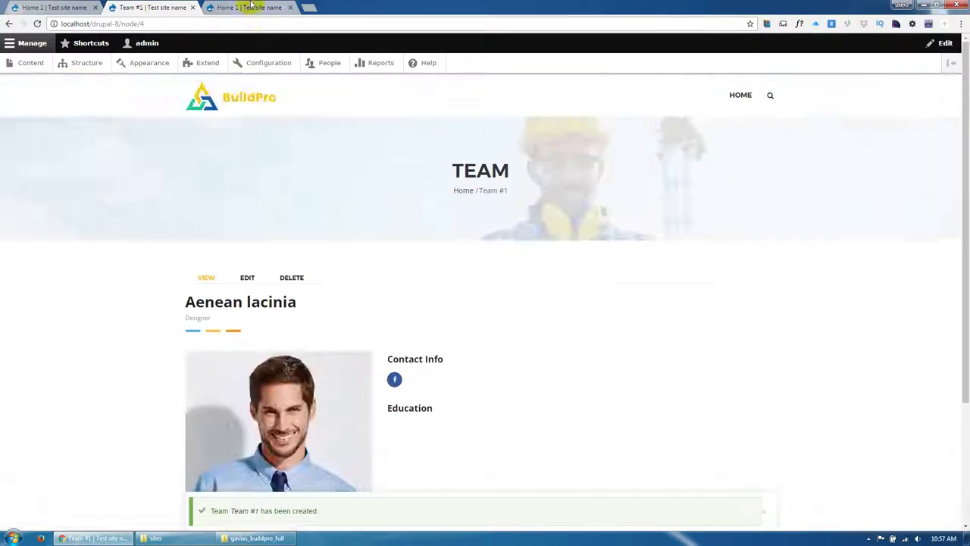
left_click(250, 7)
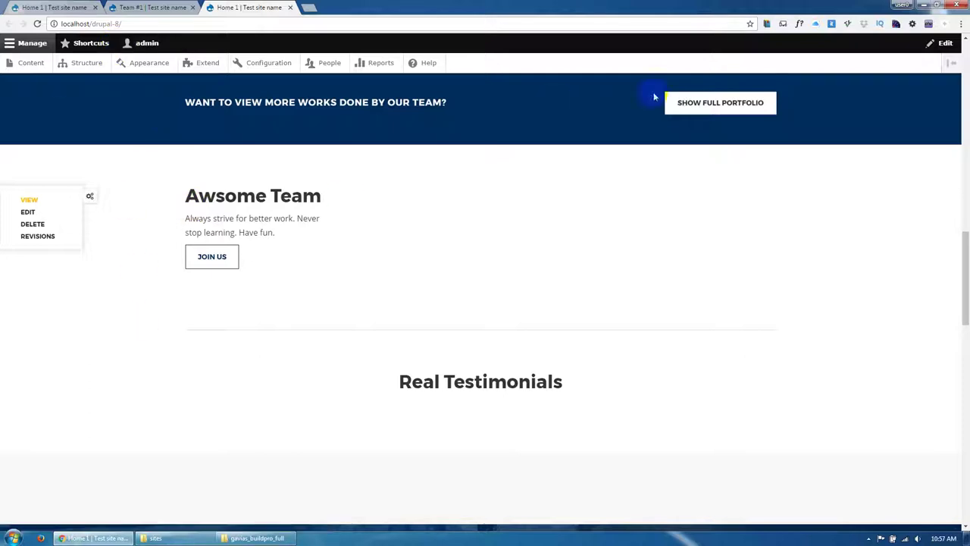
left_click(37, 24)
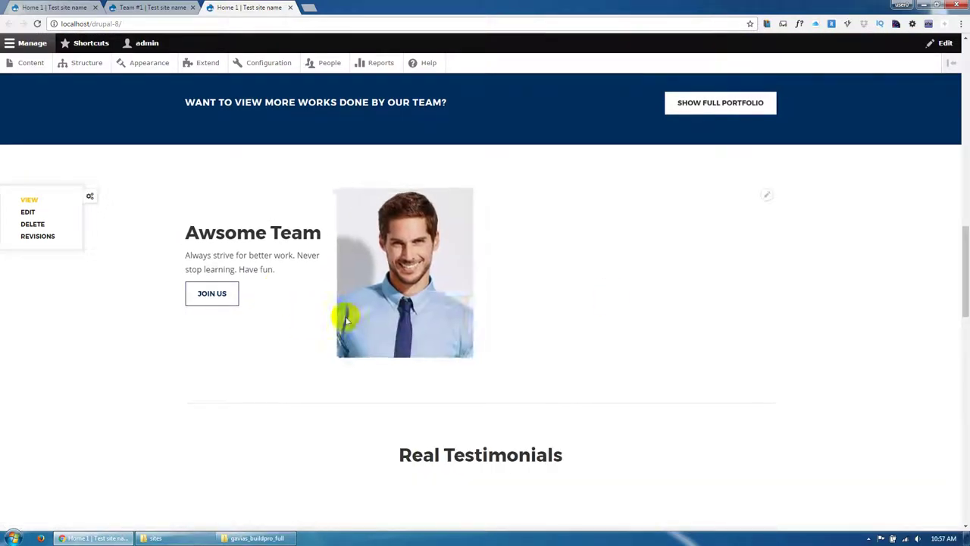
mouse_move(414, 282)
scroll(253, 368, "down", 4)
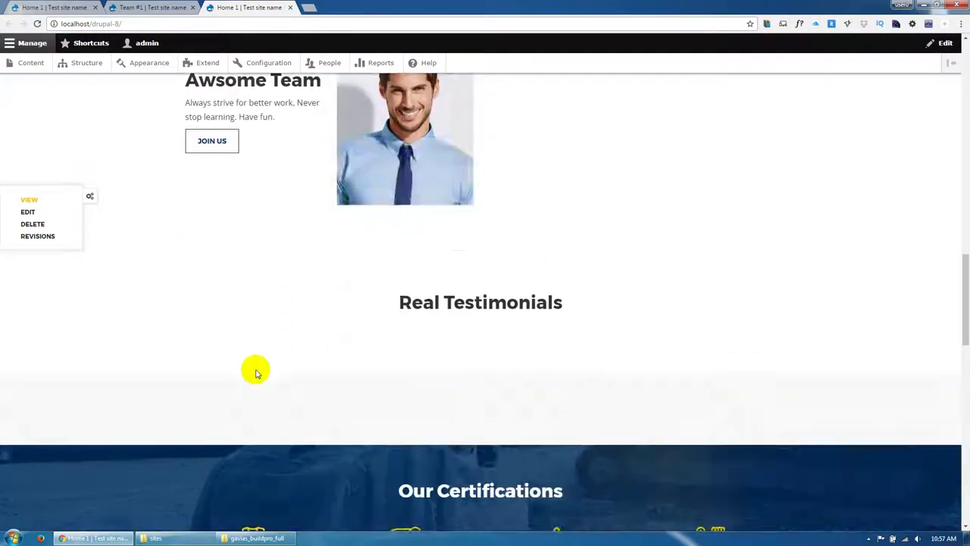
scroll(351, 262, "up", 2)
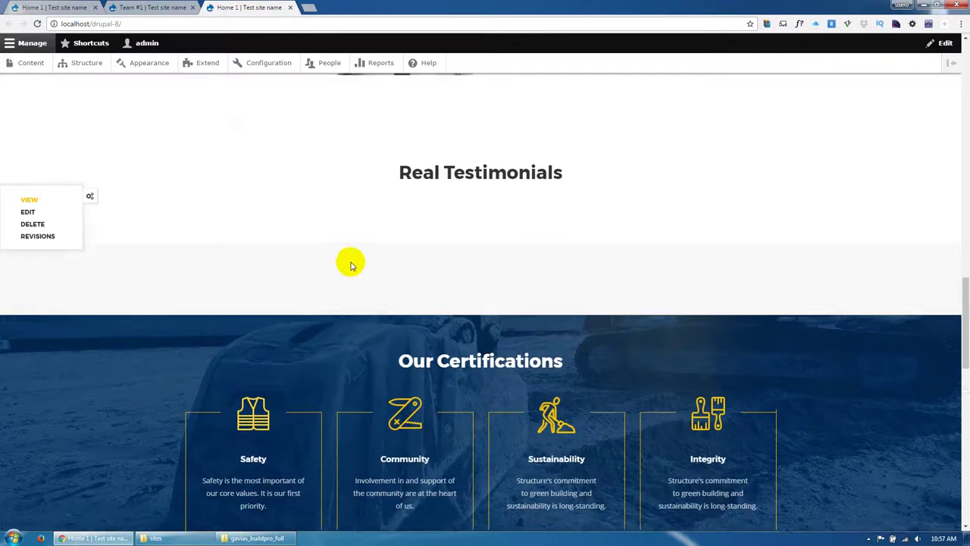
Start another Team content item in the tab showing Team #1 and title it "Team #2".
left_click(152, 8)
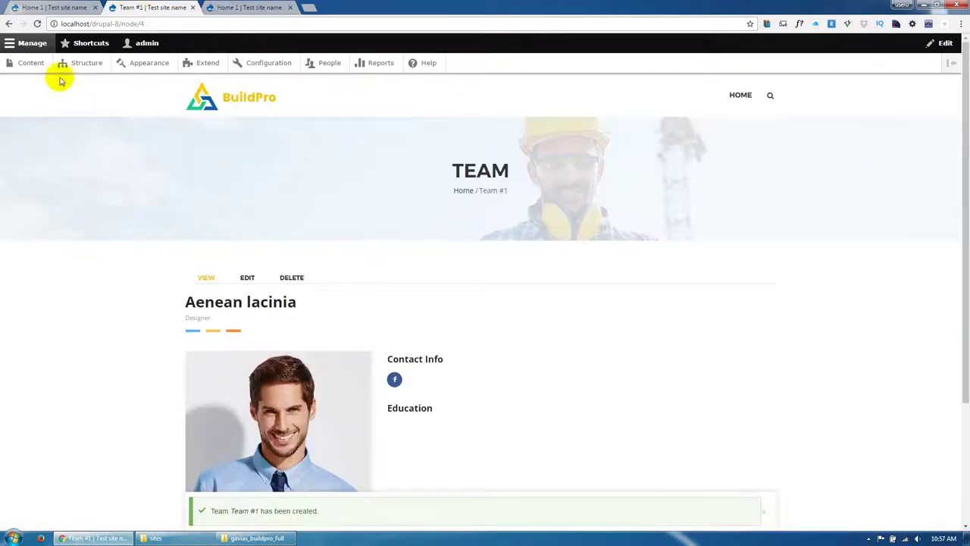
left_click(30, 63)
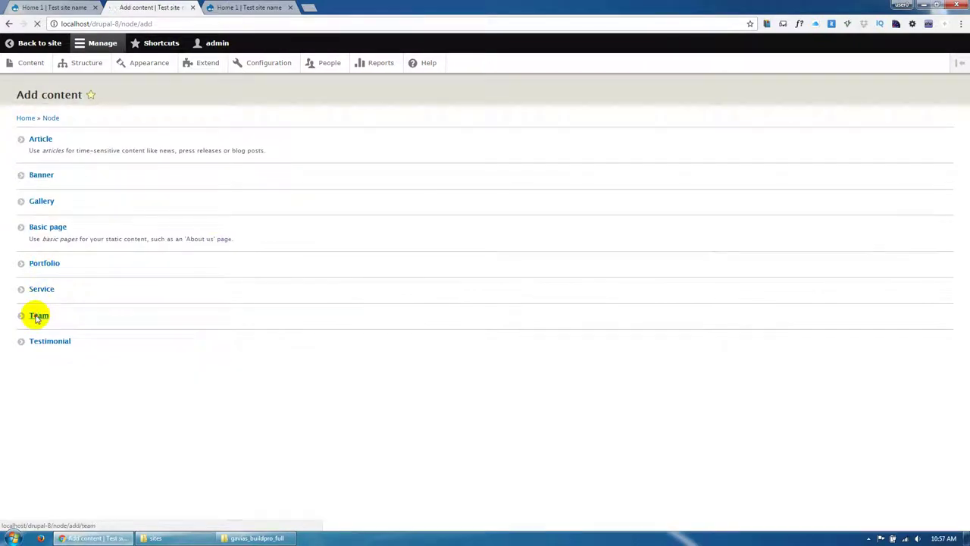
left_click(38, 316)
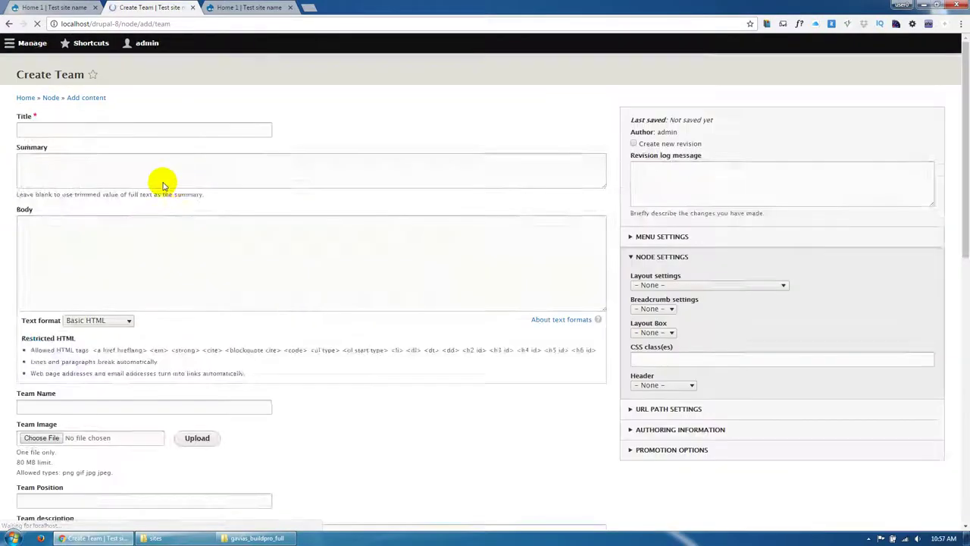
left_click(114, 151)
type("Tea")
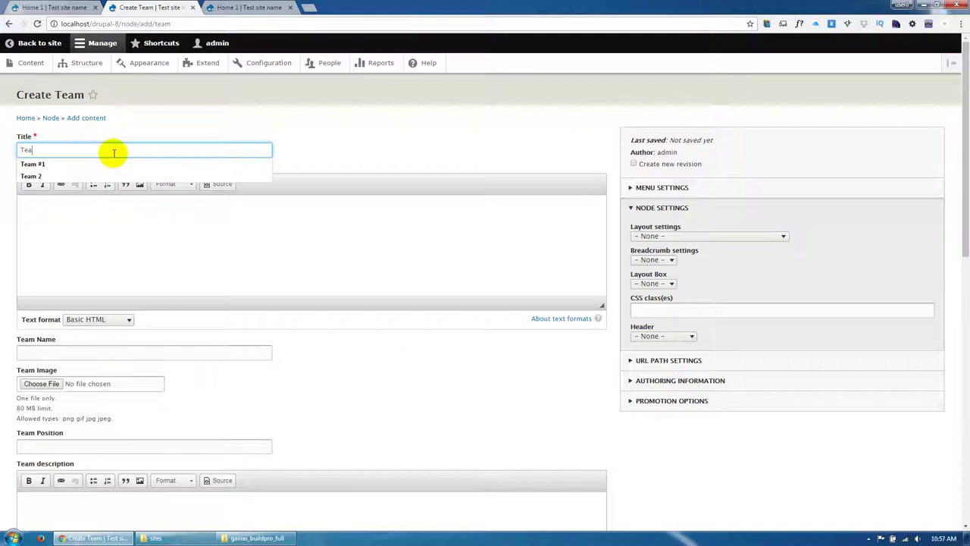
key("Down")
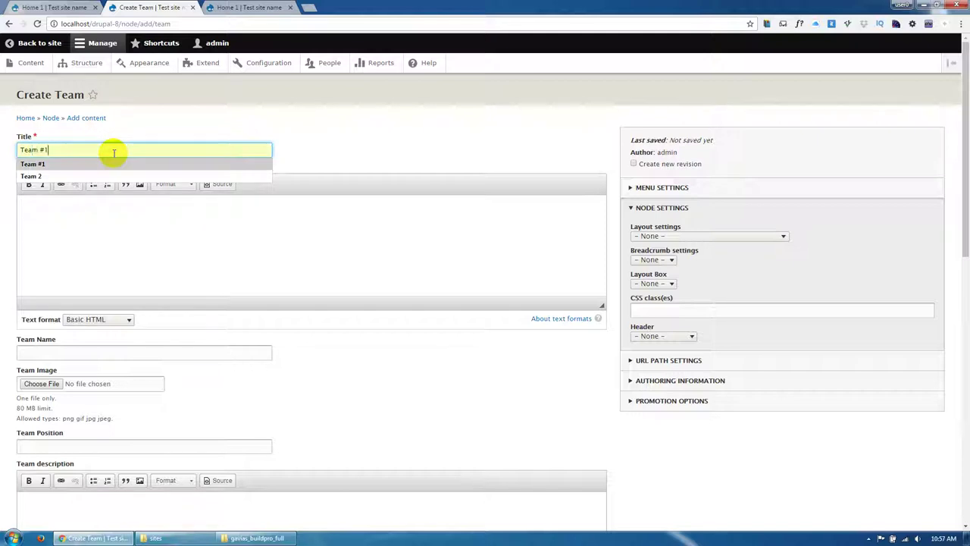
type("m #2")
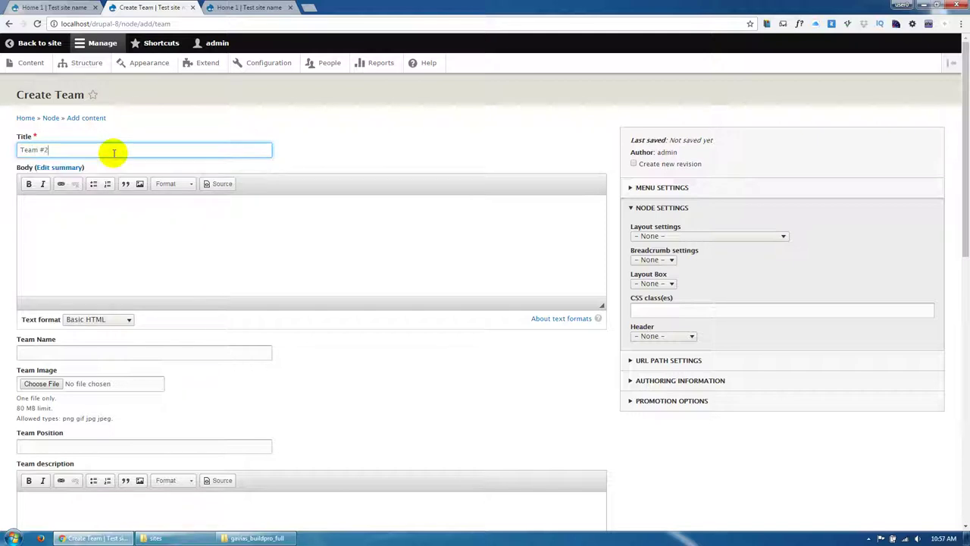
Upload team-2.jpg as the team image of Team #2 and set its team name to "Aenean lacinia".
left_click(42, 384)
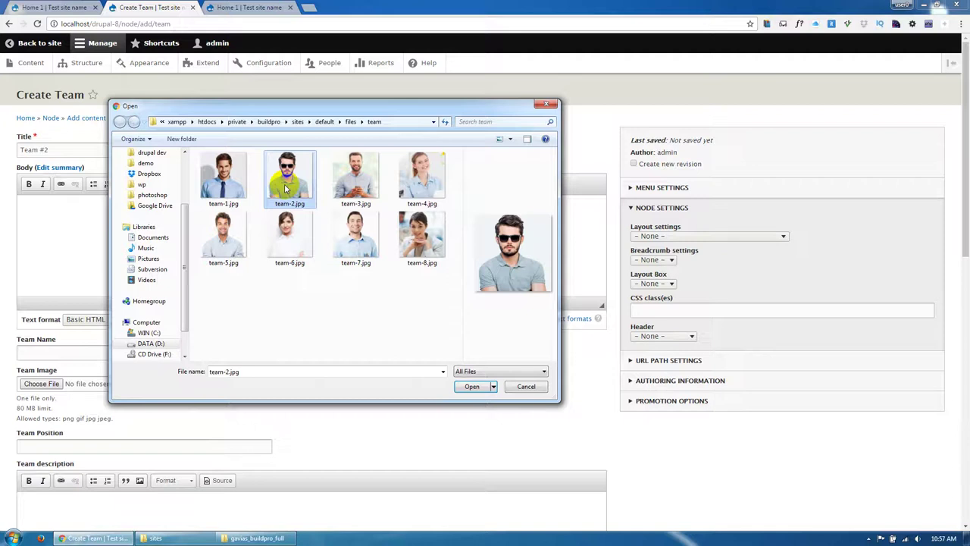
double_click(286, 189)
scroll(163, 351, "down", 1)
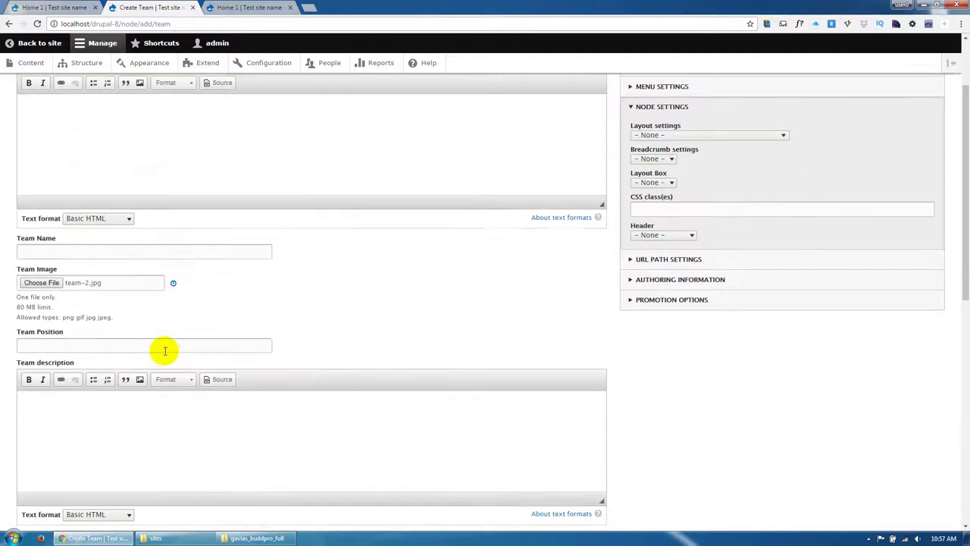
left_click(130, 253)
left_click(91, 264)
Set the team position of Team #2 to "Designer".
scroll(190, 351, "down", 2)
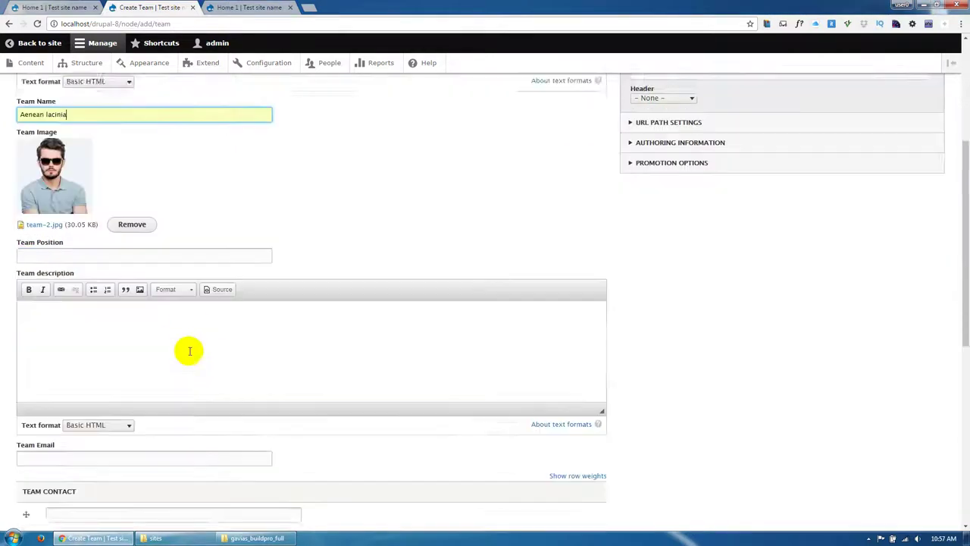
scroll(190, 351, "down", 1)
left_click(95, 241)
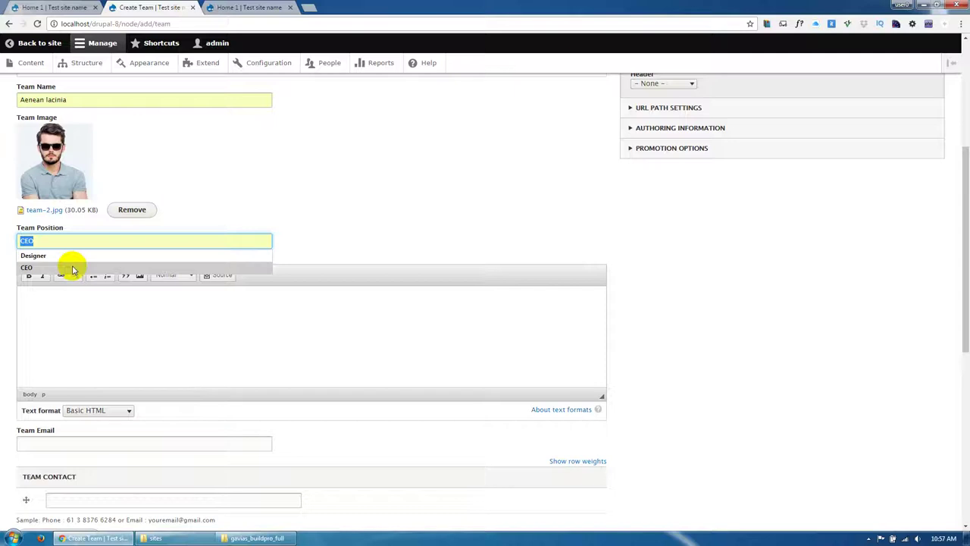
left_click(66, 256)
Fill the Team #2 social entry with the icon class "fa fa-facebook" and link "#", and add a second social entry.
scroll(72, 356, "down", 2)
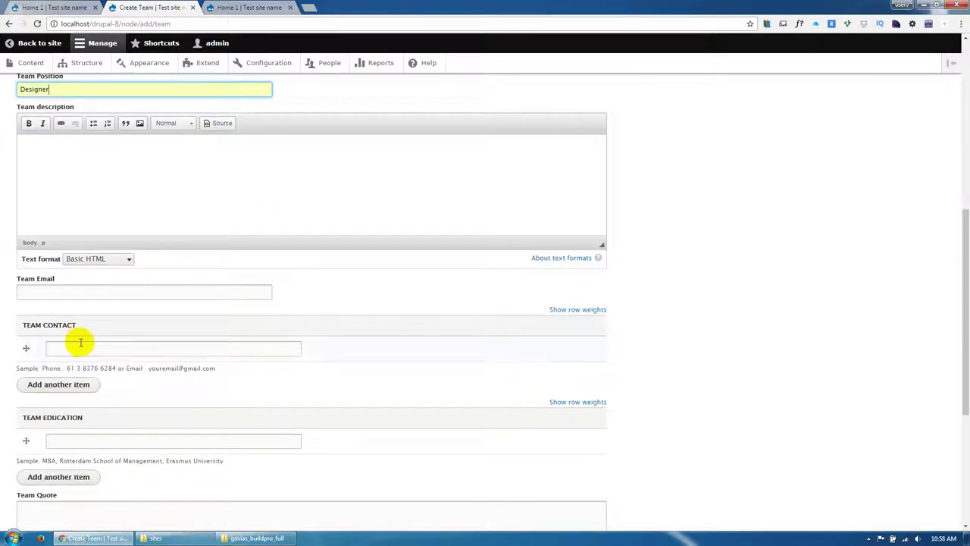
scroll(80, 379, "down", 2)
scroll(67, 470, "down", 2)
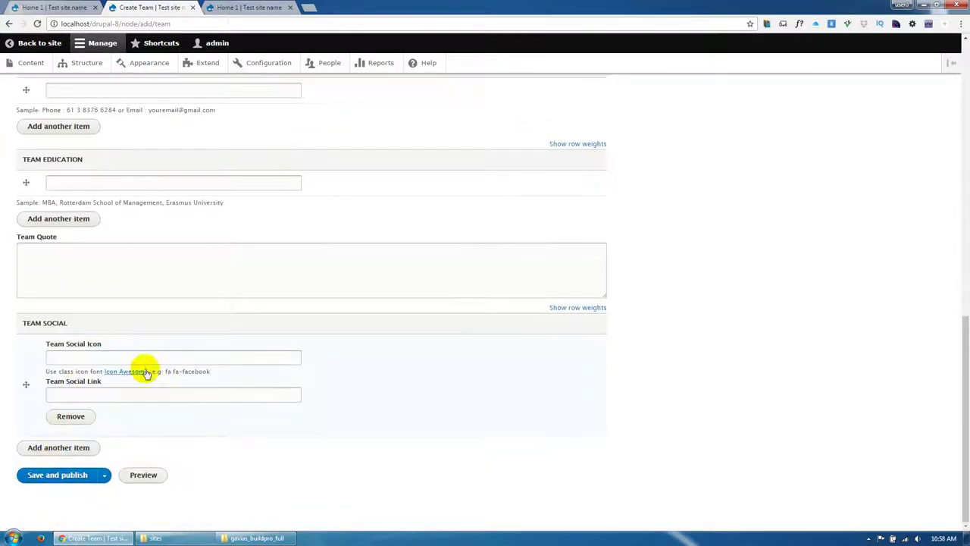
left_click_drag(164, 372, 232, 368)
key("ctrl+c")
left_click(216, 360)
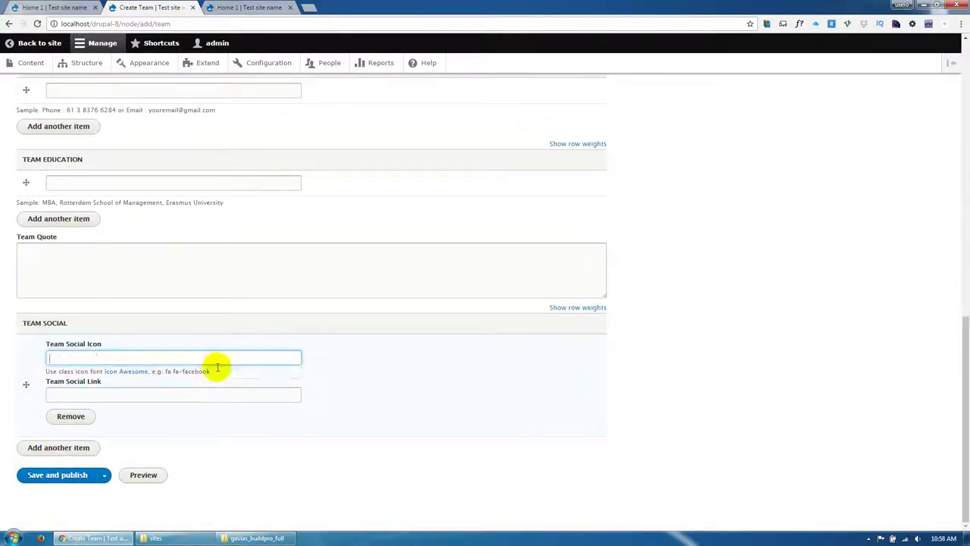
key("ctrl+v")
left_click(153, 394)
left_click(79, 409)
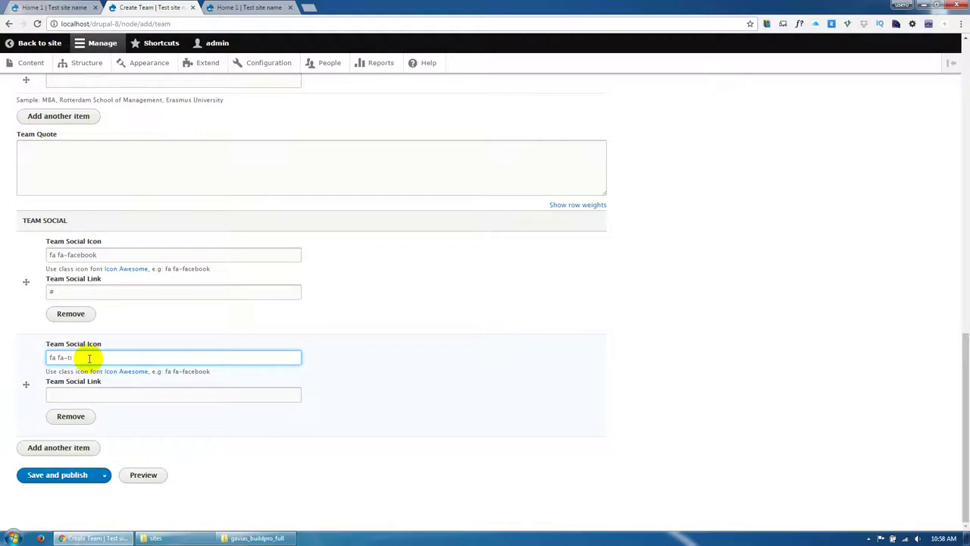
Look up the Flickr icon among the Font Awesome brand icons in a separate tab and copy its class name "fa-flickr".
double_click(83, 254)
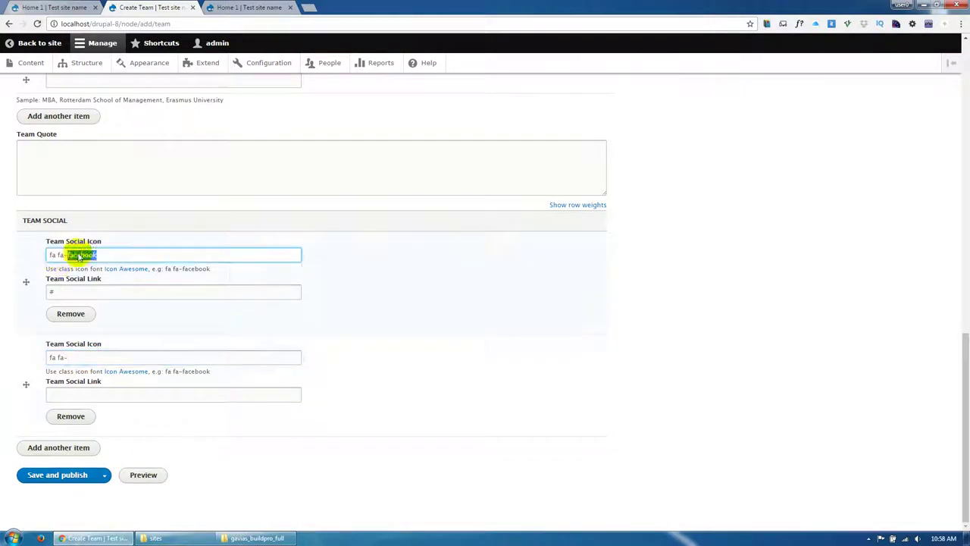
left_click_drag(69, 357, 46, 355)
left_click(135, 371, "ctrl")
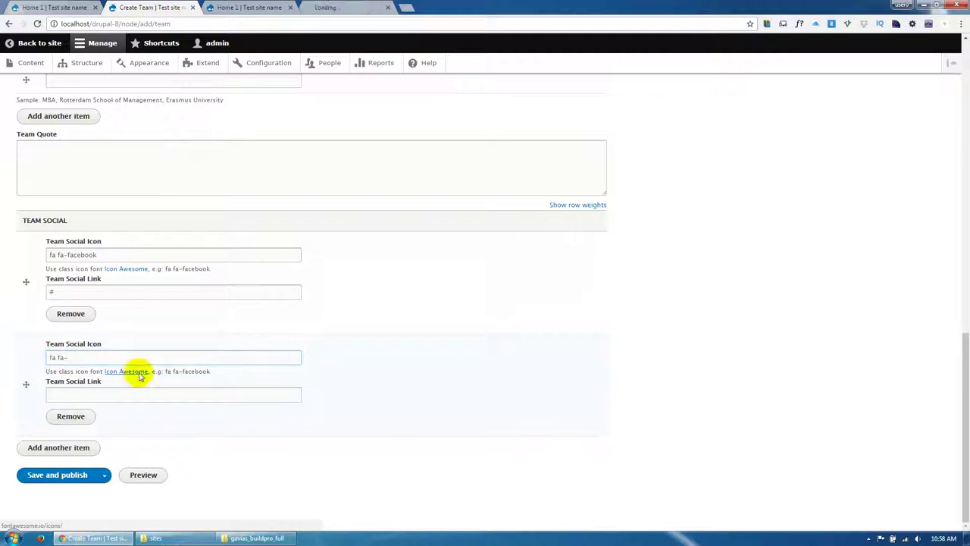
left_click(362, 7)
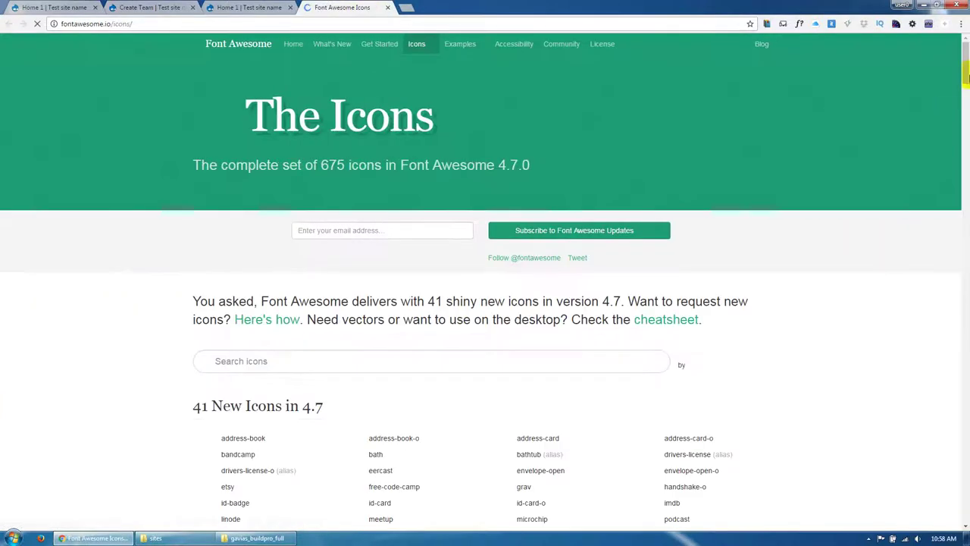
left_click_drag(965, 76, 964, 433)
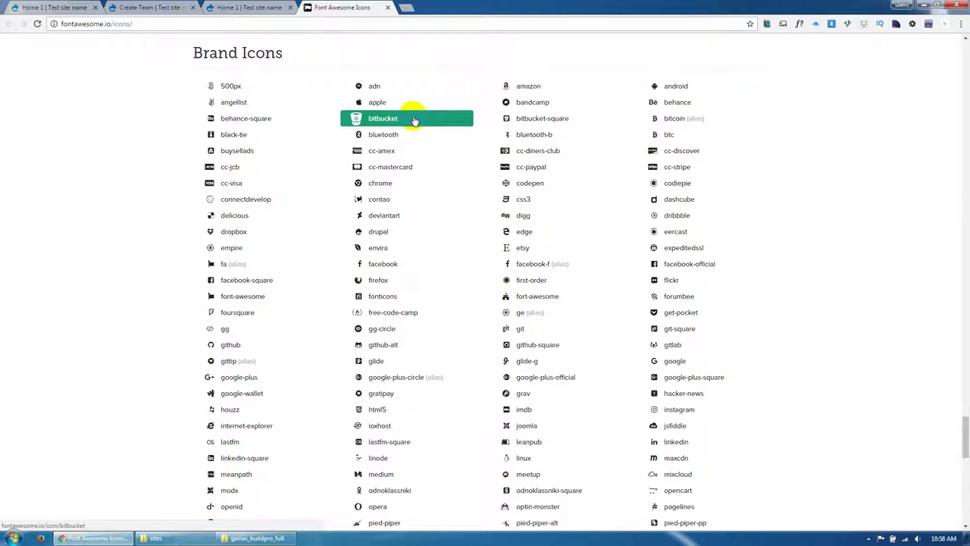
scroll(576, 250, "down", 2)
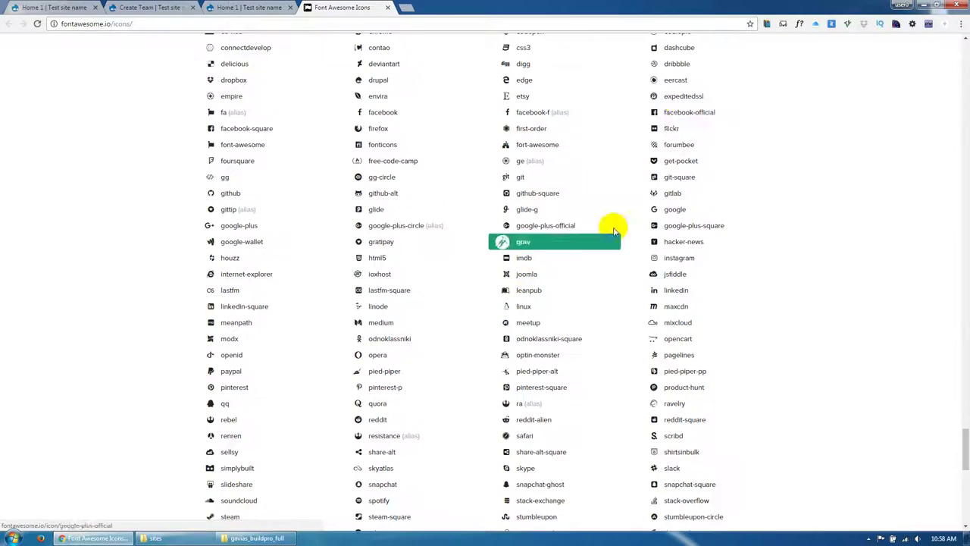
left_click(670, 129)
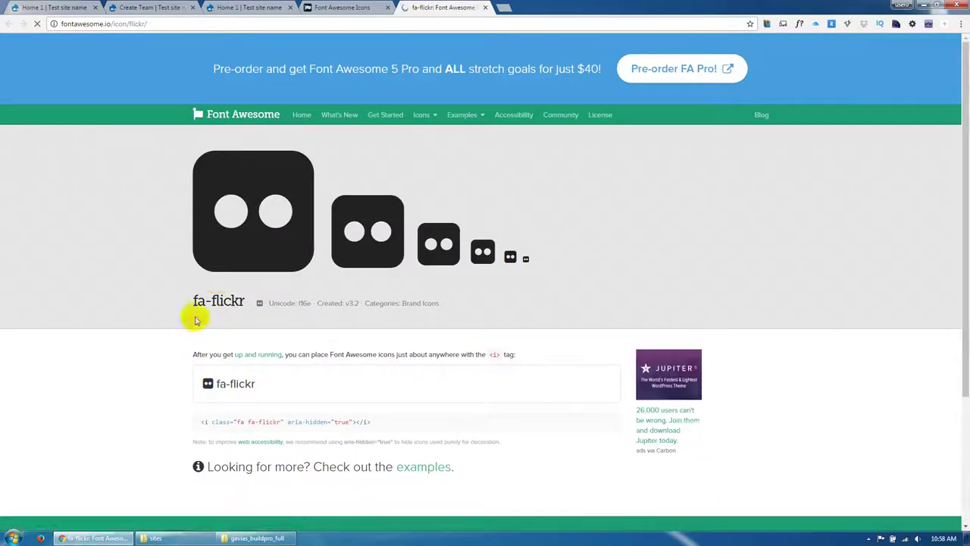
left_click_drag(192, 304, 246, 303)
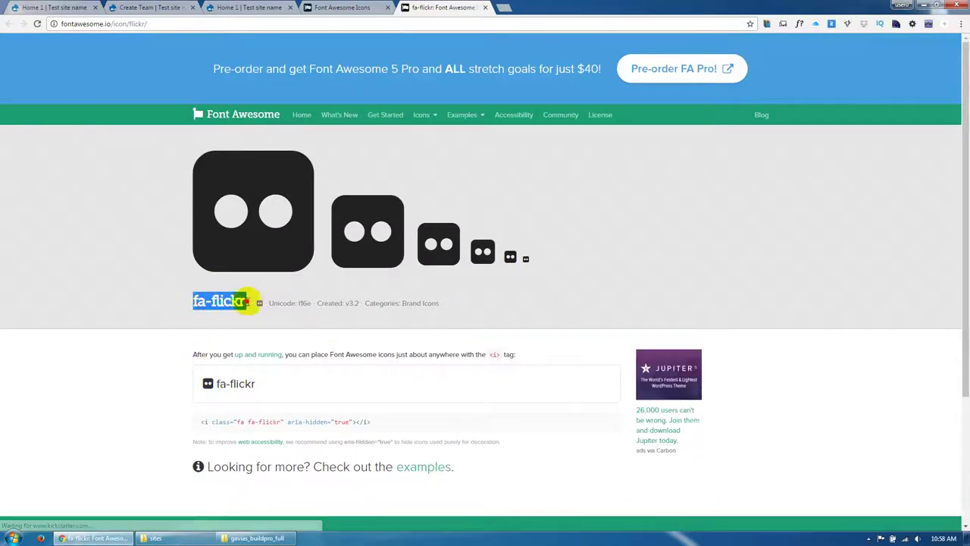
Set the second social entry to the icon class "fa fa-flickr" and link "#", and publish Team #2.
left_click(153, 7)
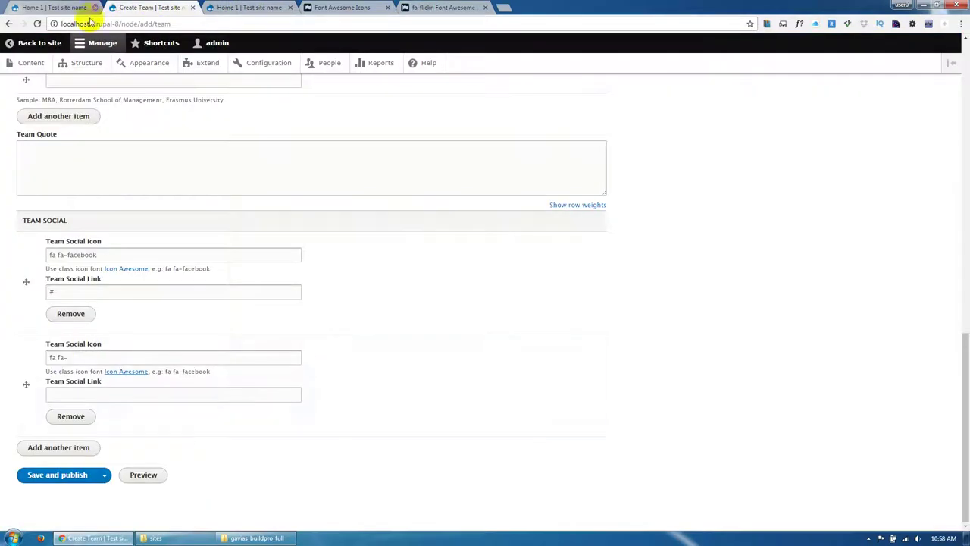
left_click_drag(59, 357, 105, 357)
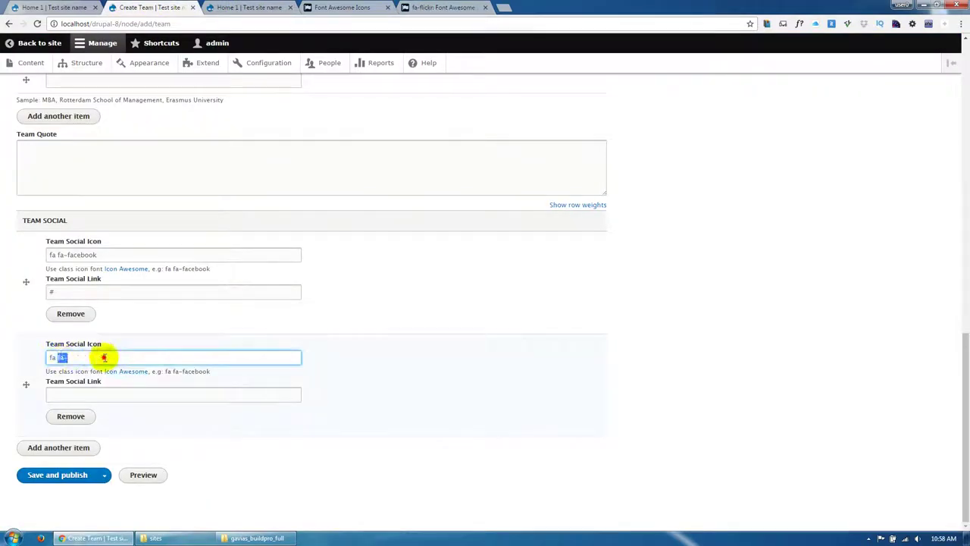
left_click(78, 397)
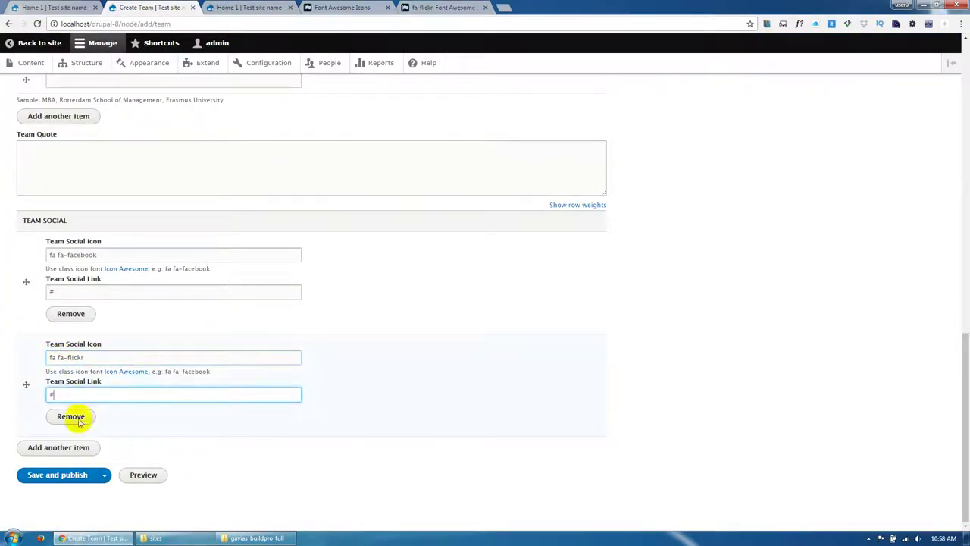
left_click(64, 475)
scroll(245, 427, "up", 1)
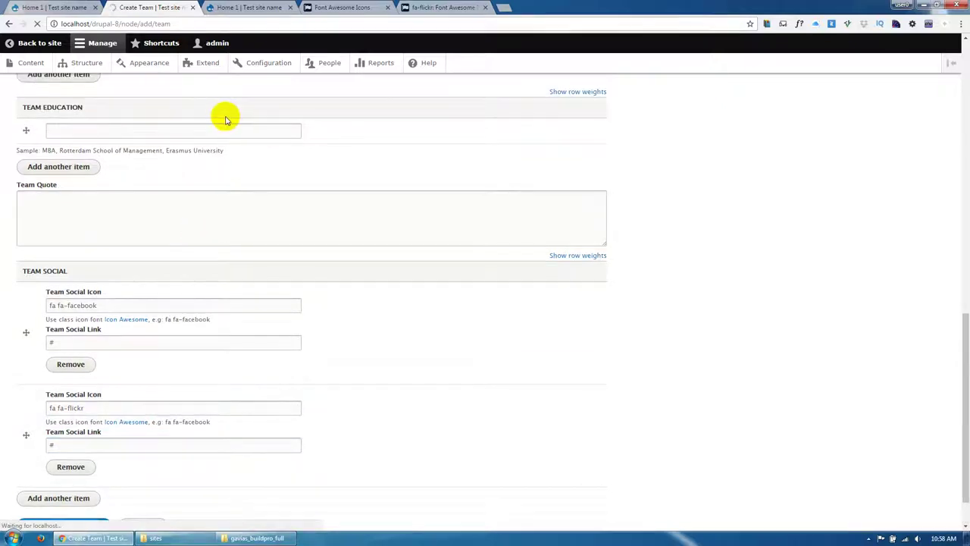
Reload the front page in its own tab and examine the Awsome Team and Real Testimonials sections.
left_click(238, 8)
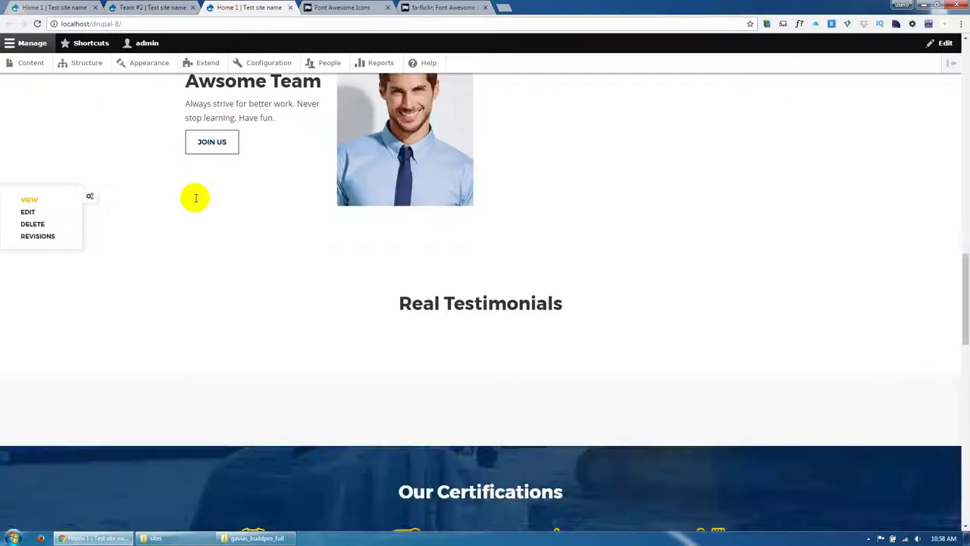
scroll(185, 212, "up", 2)
scroll(250, 217, "up", 10)
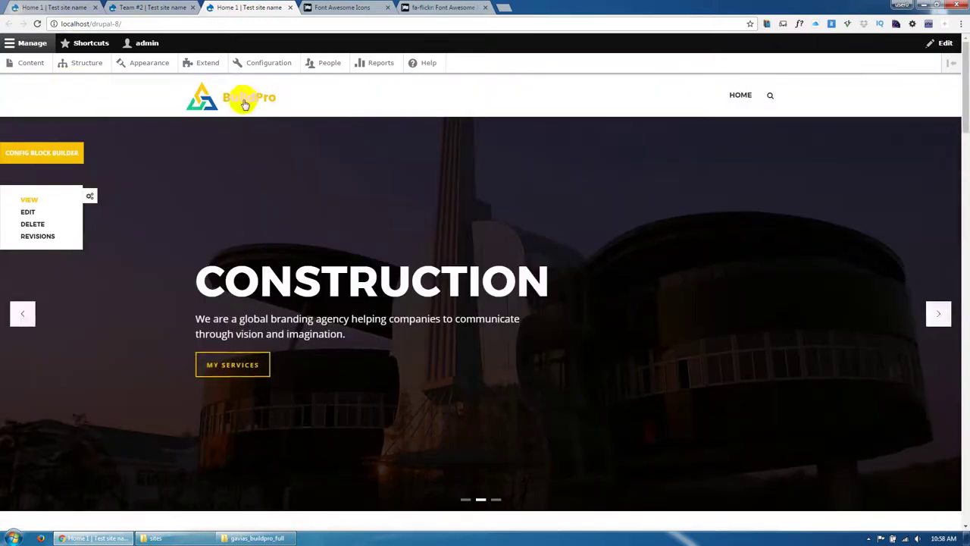
left_click(244, 104)
scroll(202, 284, "down", 5)
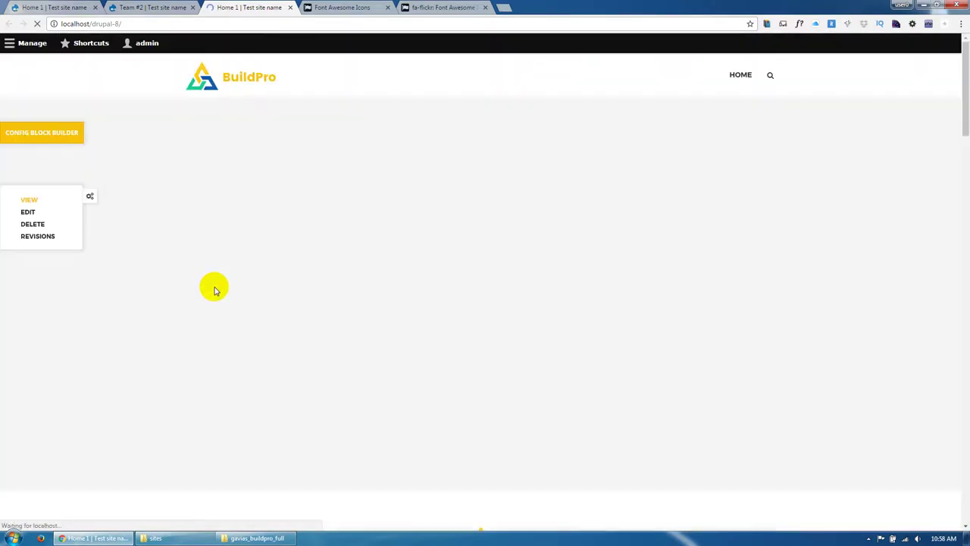
scroll(215, 290, "down", 10)
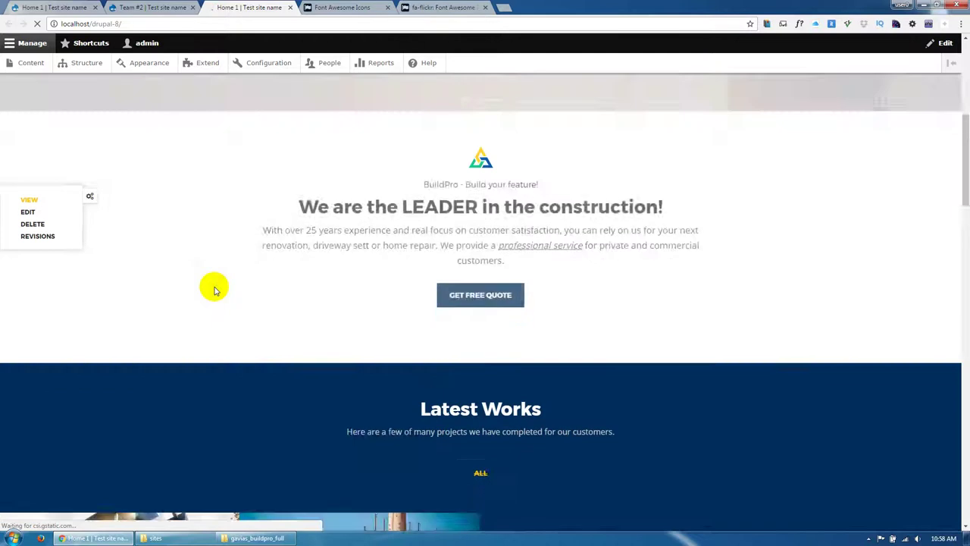
scroll(215, 290, "down", 1)
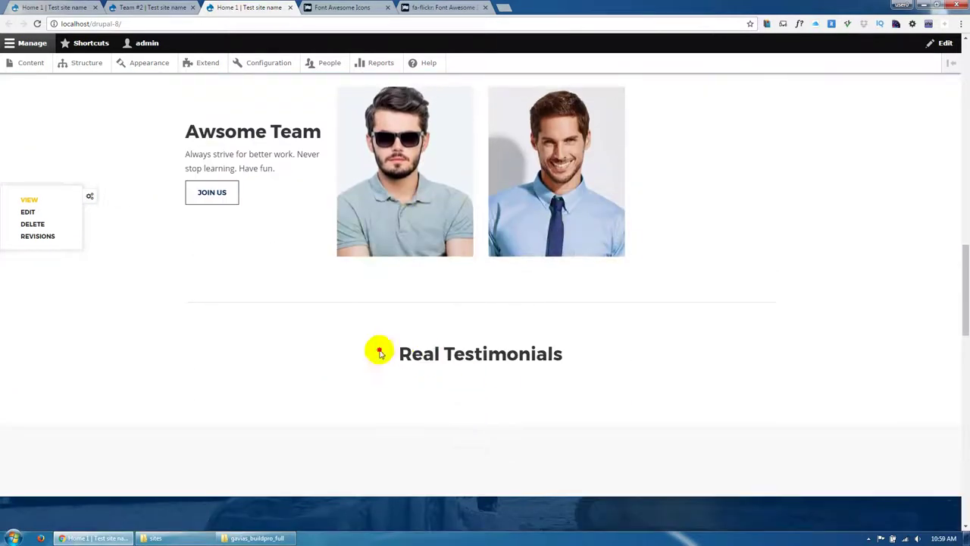
left_click_drag(379, 352, 528, 396)
left_click(529, 397)
scroll(526, 397, "down", 2)
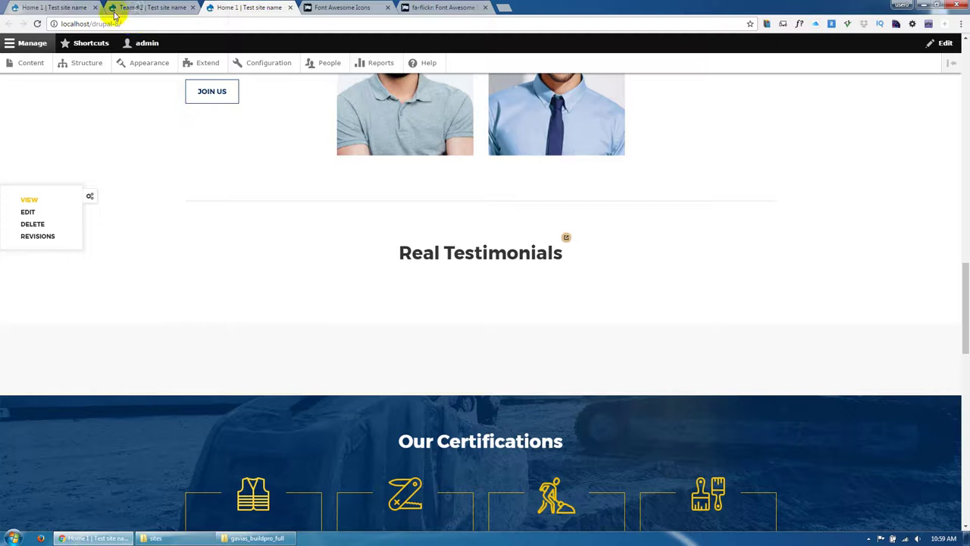
Close the Team #2 tab and start a new Testimonial content item from the site's content list.
left_click(67, 9)
left_click(141, 9)
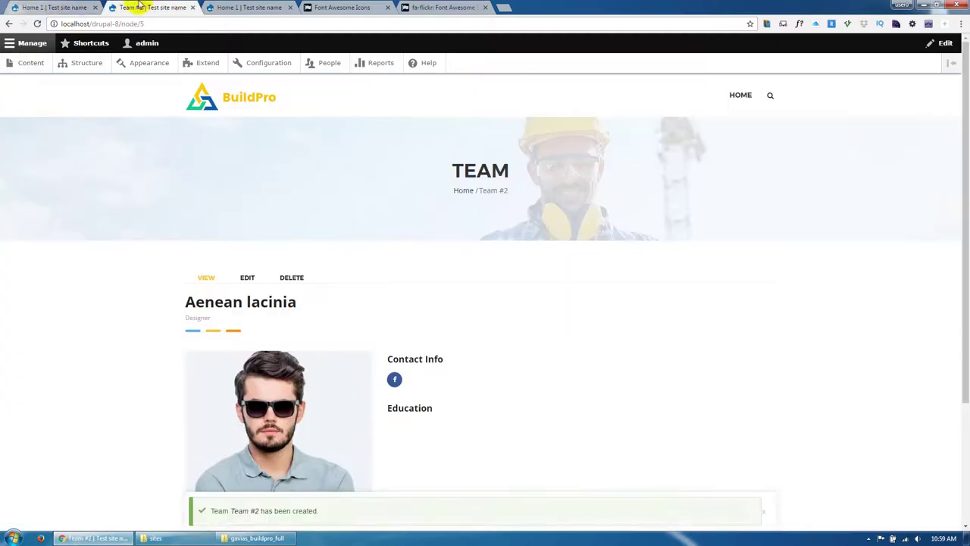
left_click(50, 6)
left_click(28, 65)
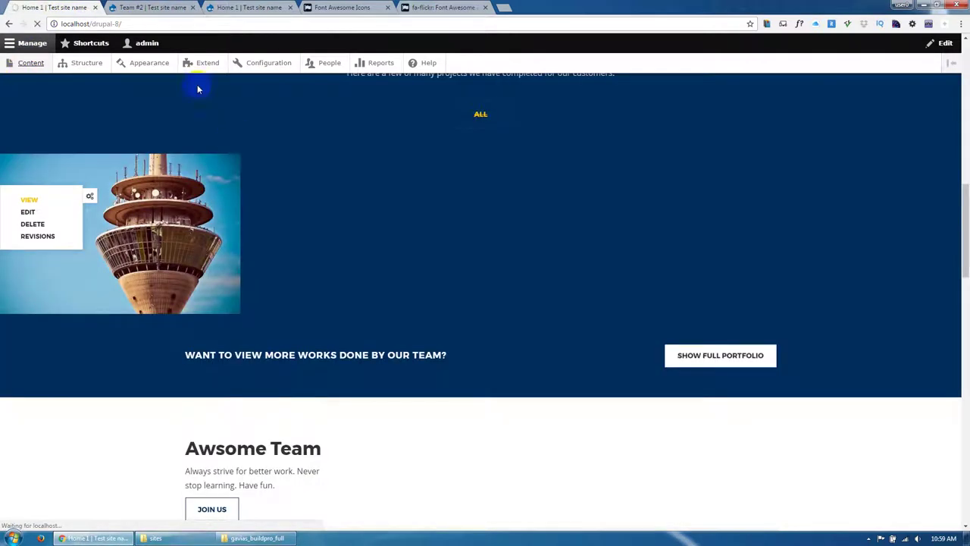
left_click(192, 7)
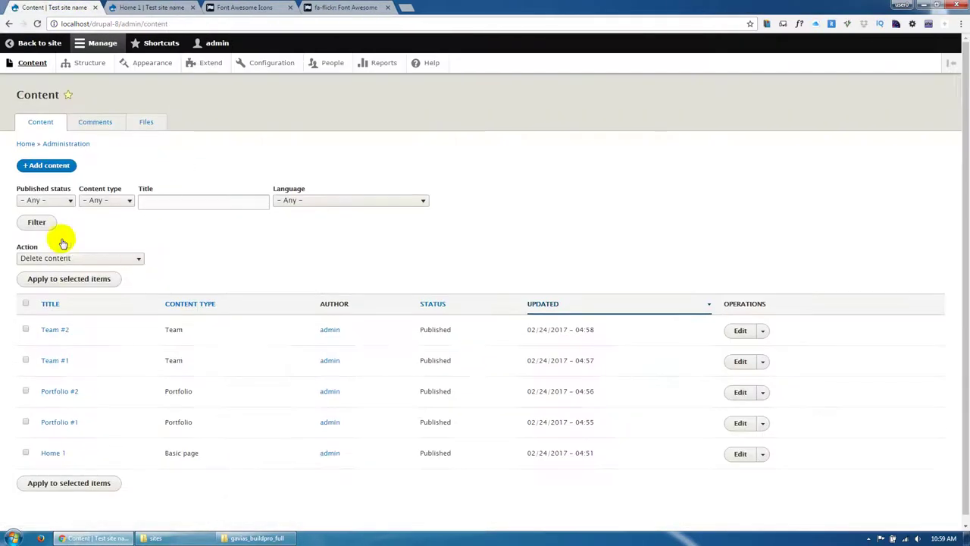
left_click(47, 170)
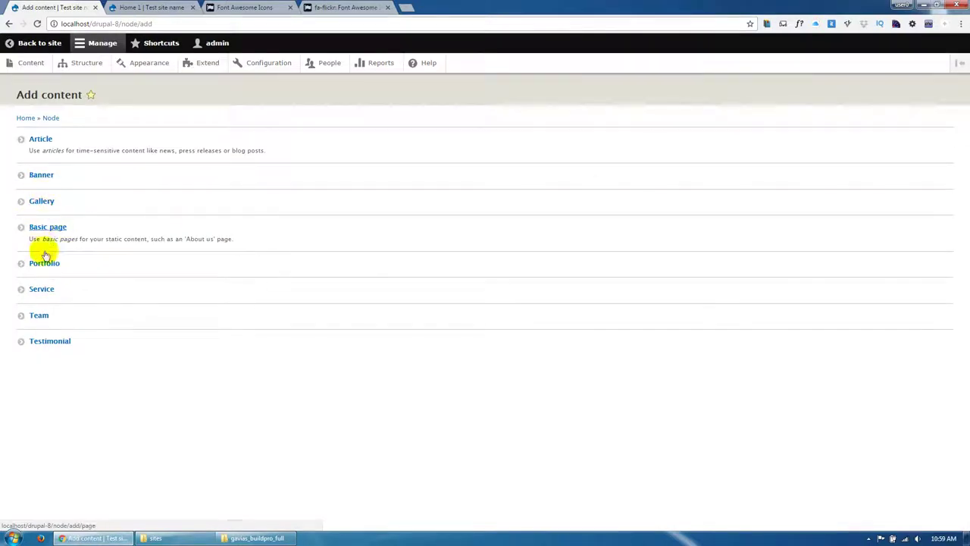
left_click(38, 342)
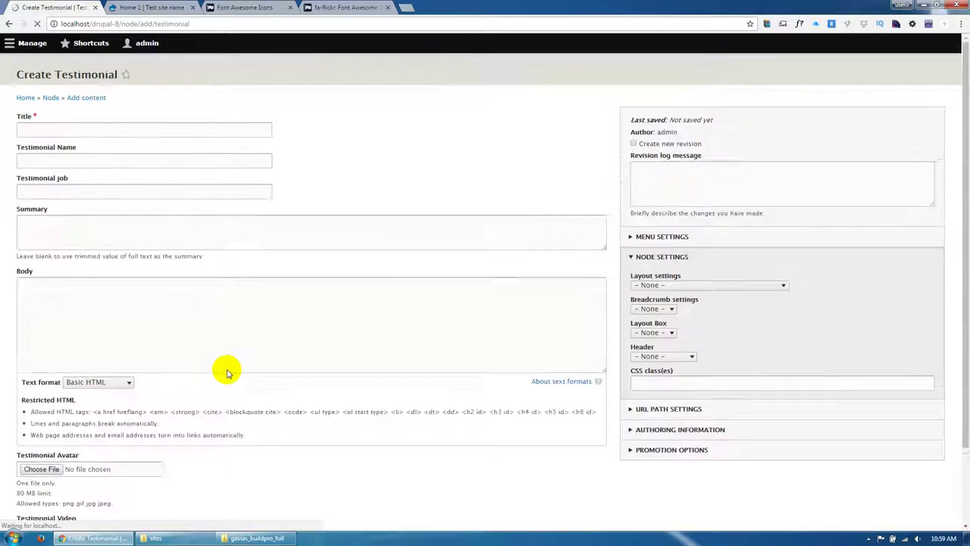
Title the testimonial "Testimonial #1", fill in the testimonial name with the person's name, and set the job to "New York C.".
left_click(111, 149)
left_click(113, 149)
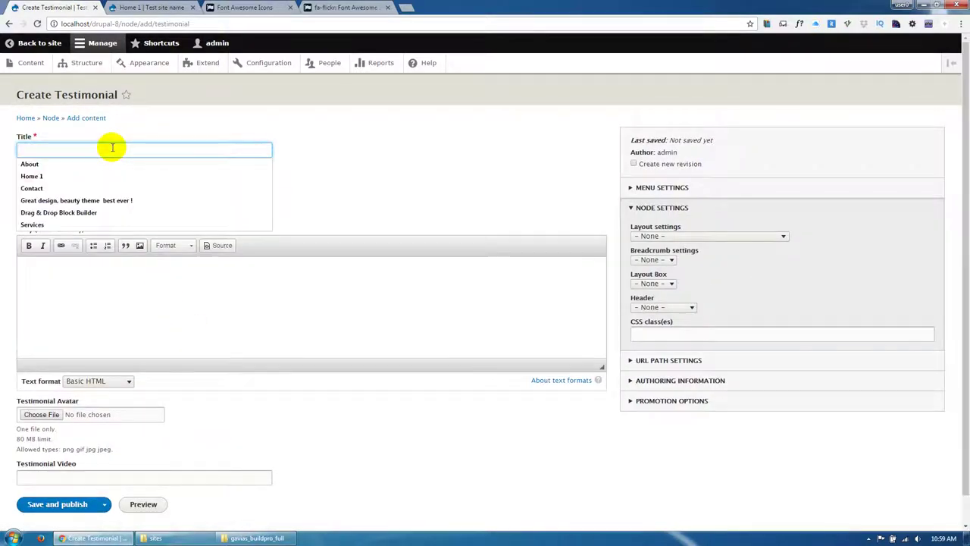
type("Testimo")
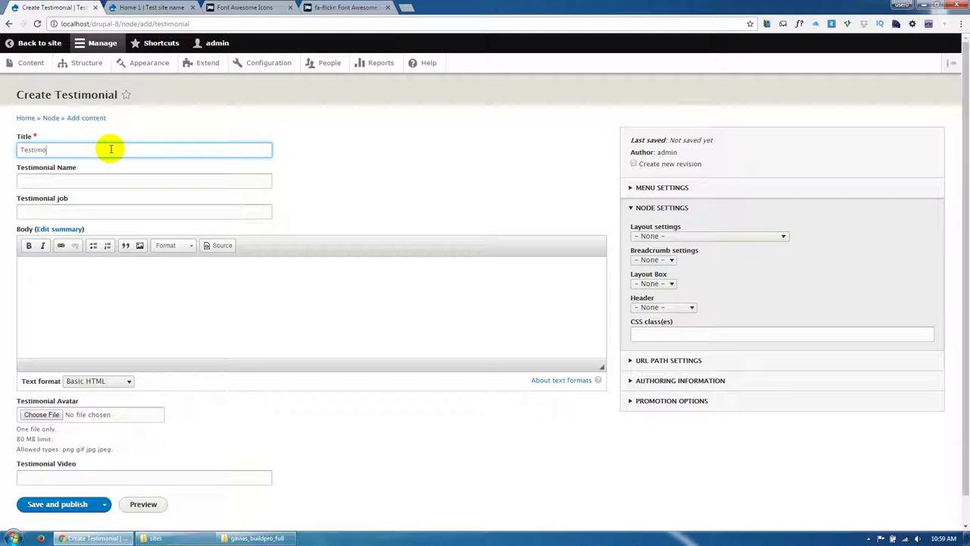
type("nial #1")
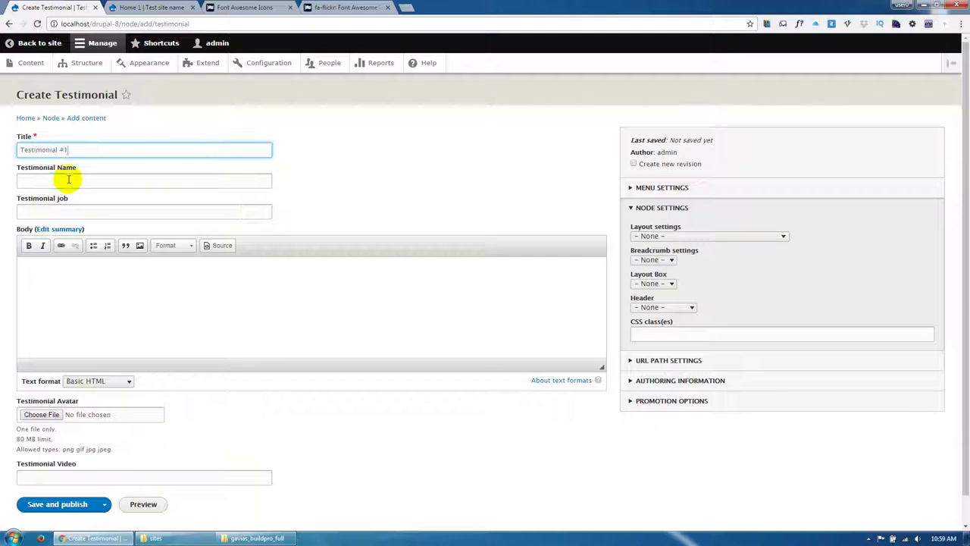
left_click(65, 182)
left_click(60, 195)
left_click(60, 210)
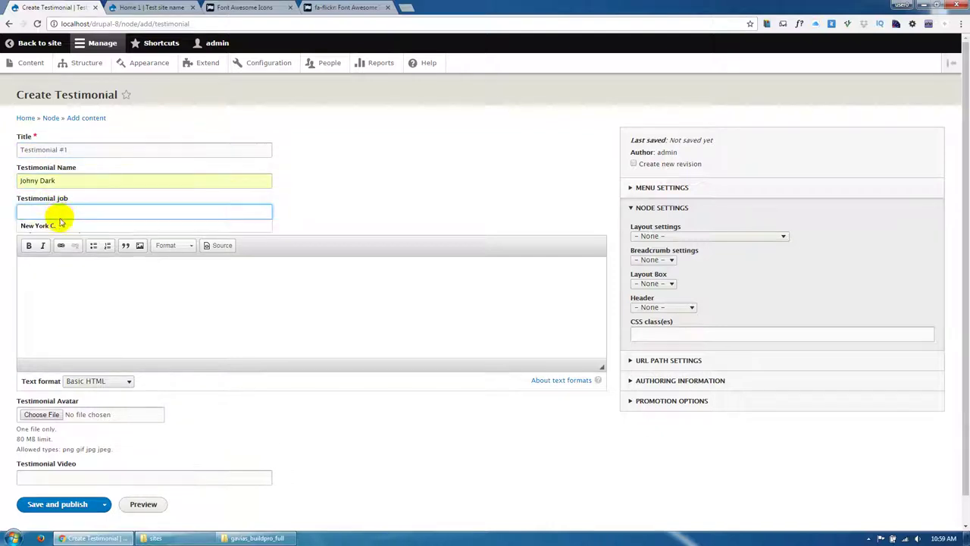
left_click(60, 226)
Upload avatar-1.jpg from the site files' testimonial folder as the testimonial avatar.
left_click(82, 293)
scroll(83, 260, "down", 1)
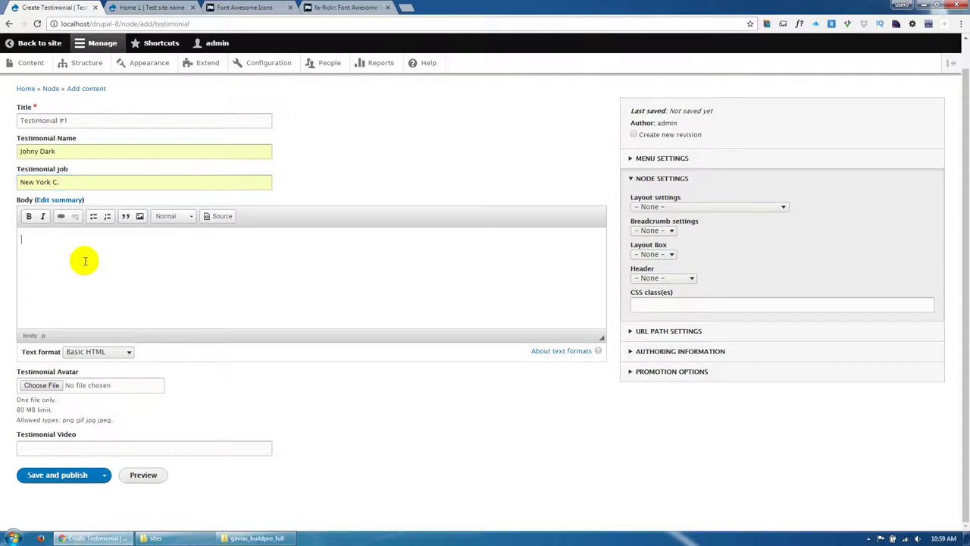
left_click(45, 385)
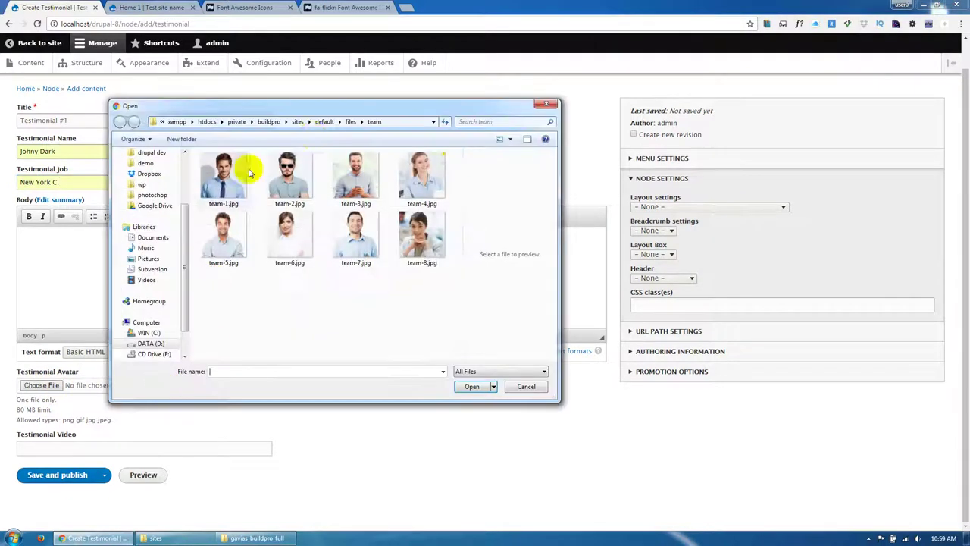
left_click(349, 122)
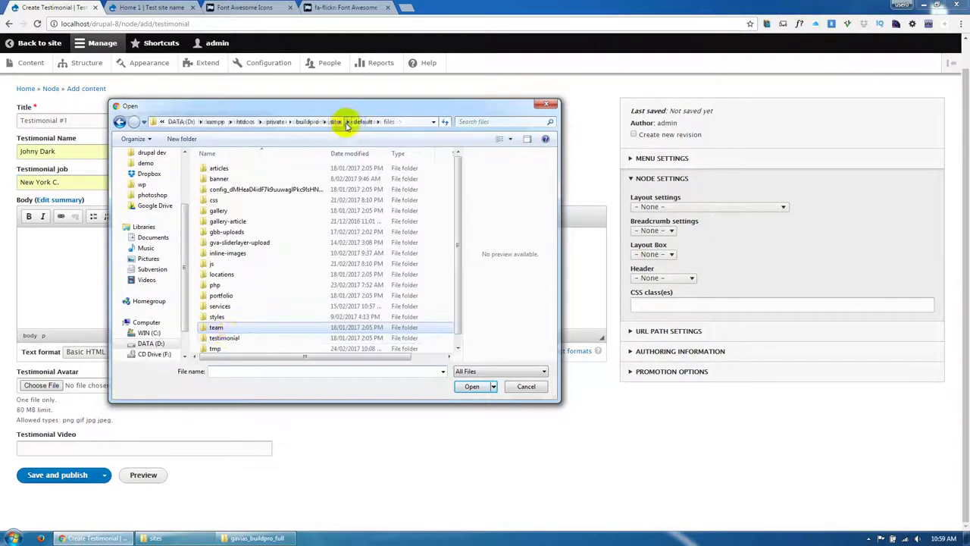
double_click(226, 335)
double_click(225, 182)
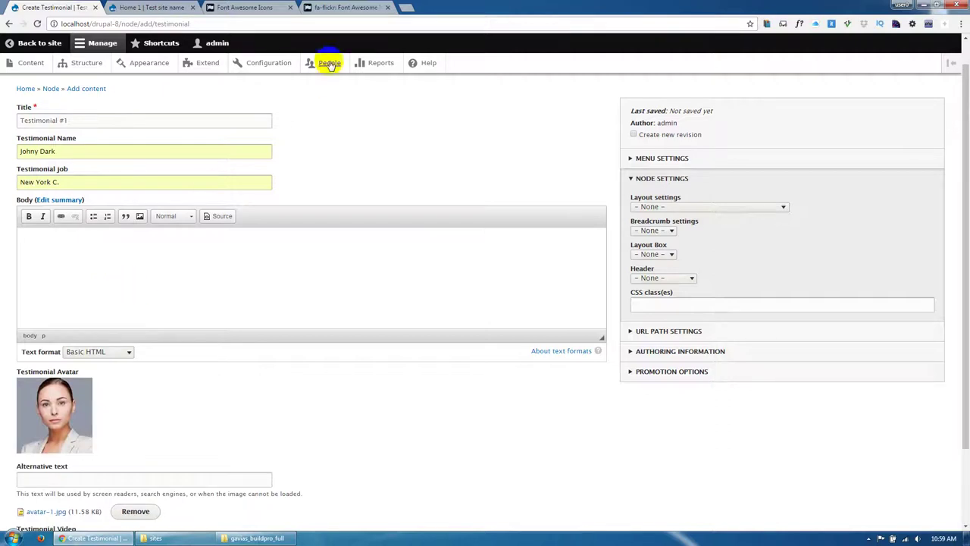
left_click(345, 7)
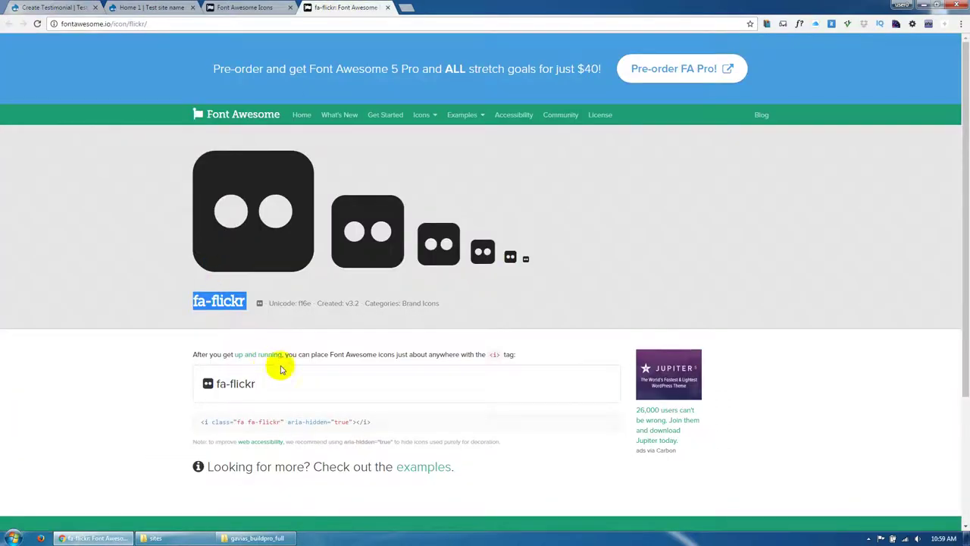
scroll(449, 416, "down", 1)
scroll(449, 416, "down", 2)
scroll(427, 408, "up", 5)
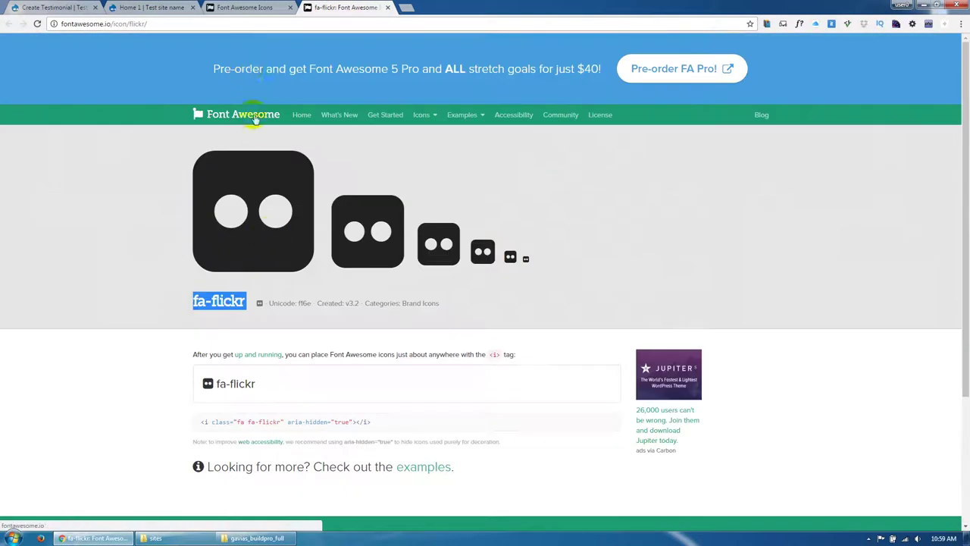
Copy the introductory paragraph beginning "You asked, Font Awesome delivers with 41 shiny new icons" from the Font Awesome Icons page.
left_click(258, 7)
scroll(295, 284, "up", 15)
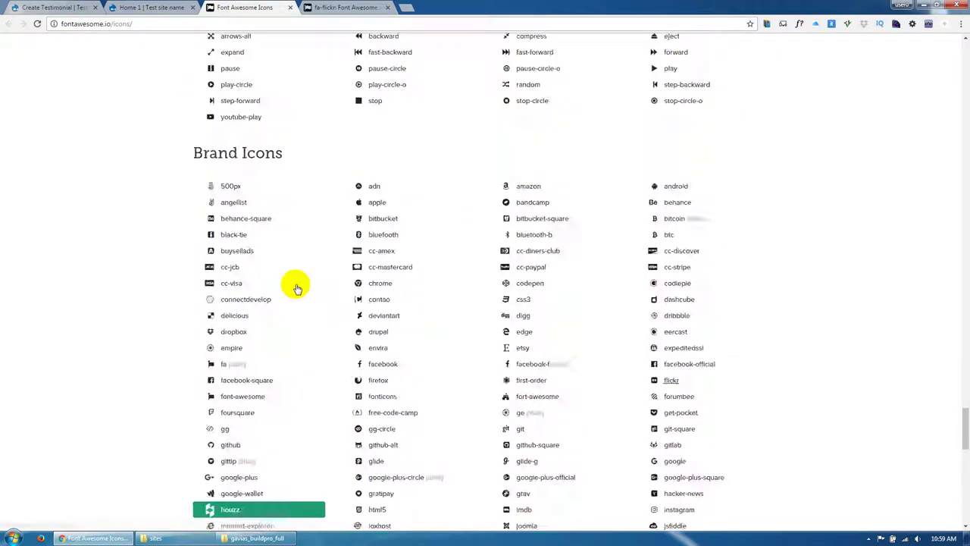
left_click_drag(964, 379, 964, 68)
scroll(184, 210, "up", 1)
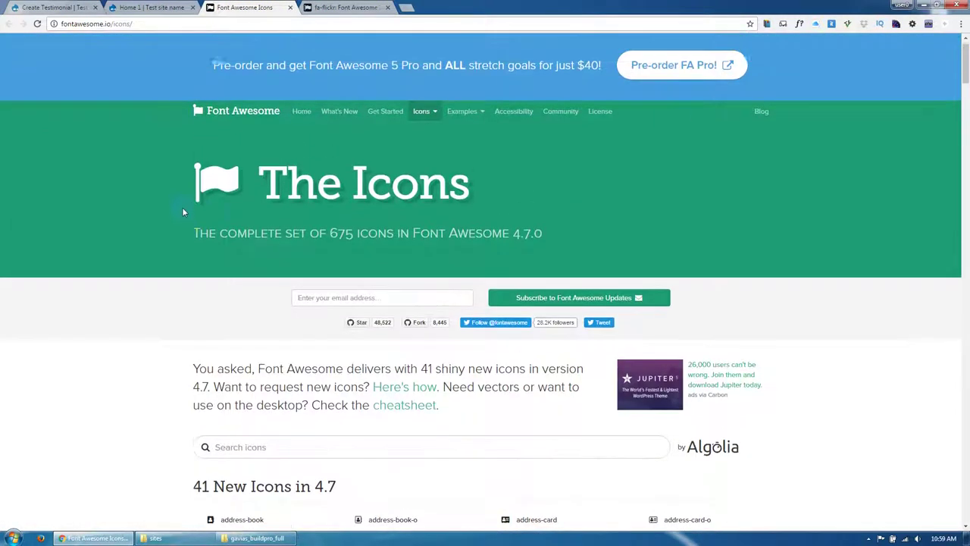
left_click_drag(189, 236, 574, 229)
left_click_drag(193, 372, 440, 409)
Paste the copied Font Awesome paragraph into the body of Testimonial #1 and publish the testimonial.
left_click(68, 7)
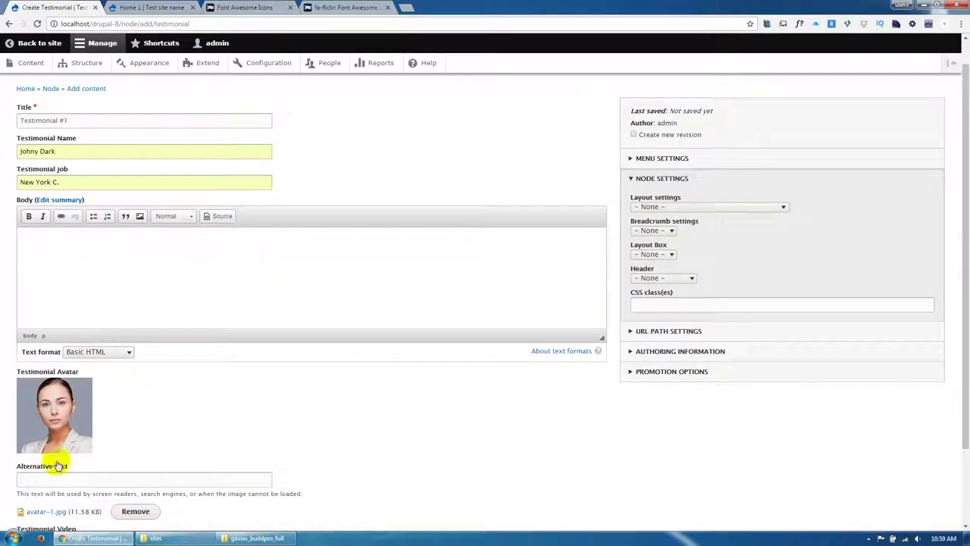
type("You asked. Font Awesome delivers with 41 shiny new icons in version 4.7. Want to request new icons? Here's how. Need vectors or want to use on the desktop? Check the cheatsheet.")
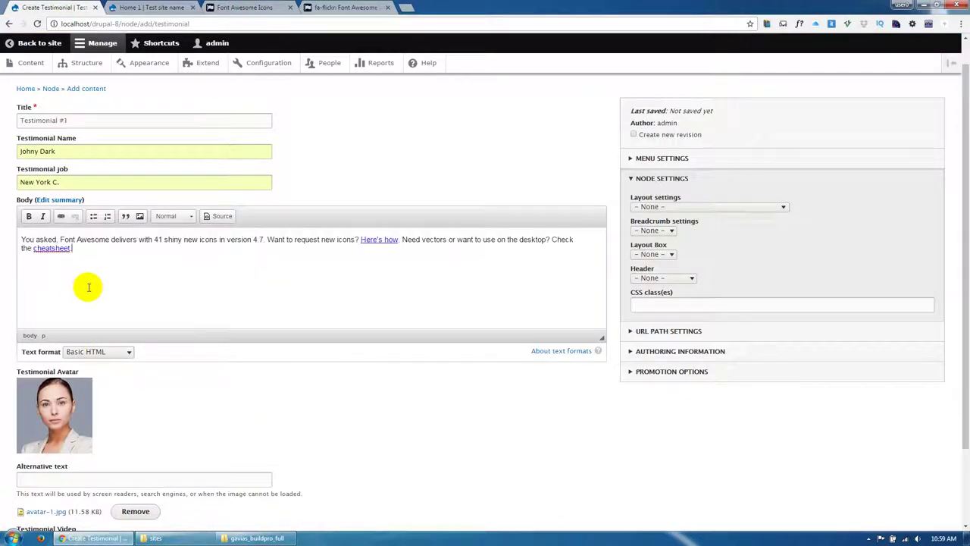
scroll(190, 405, "down", 3)
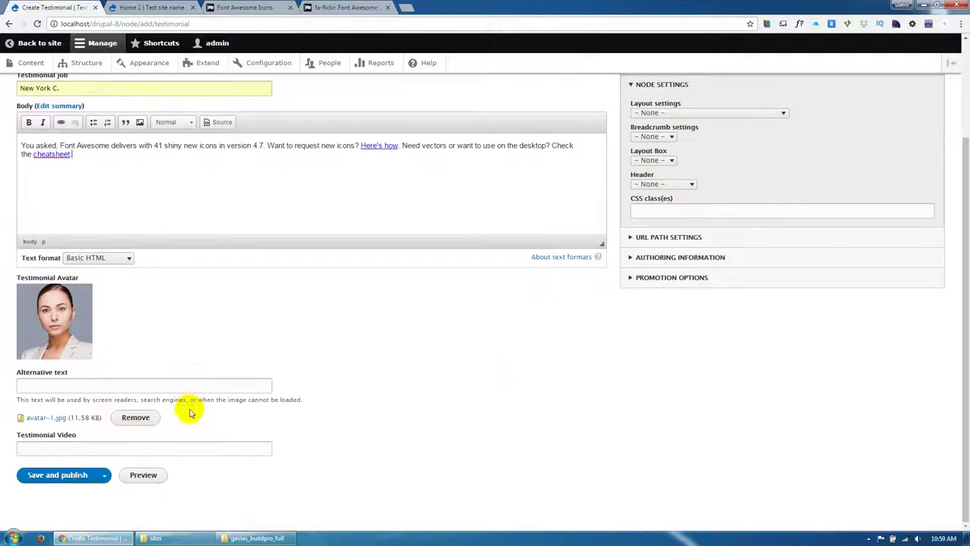
left_click(66, 476)
scroll(247, 354, "up", 3)
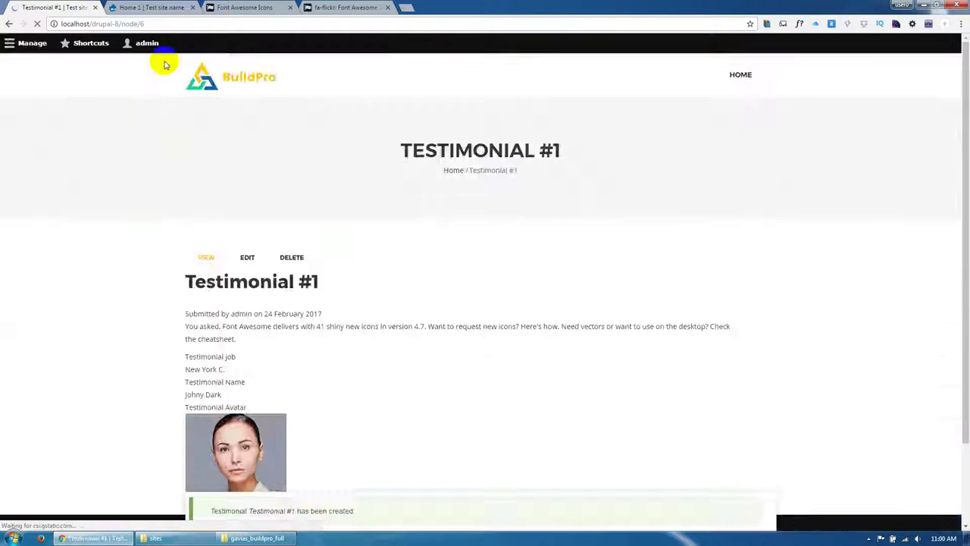
Reload the front page in its own tab and examine the Real Testimonials section and the rest of the page.
left_click(157, 7)
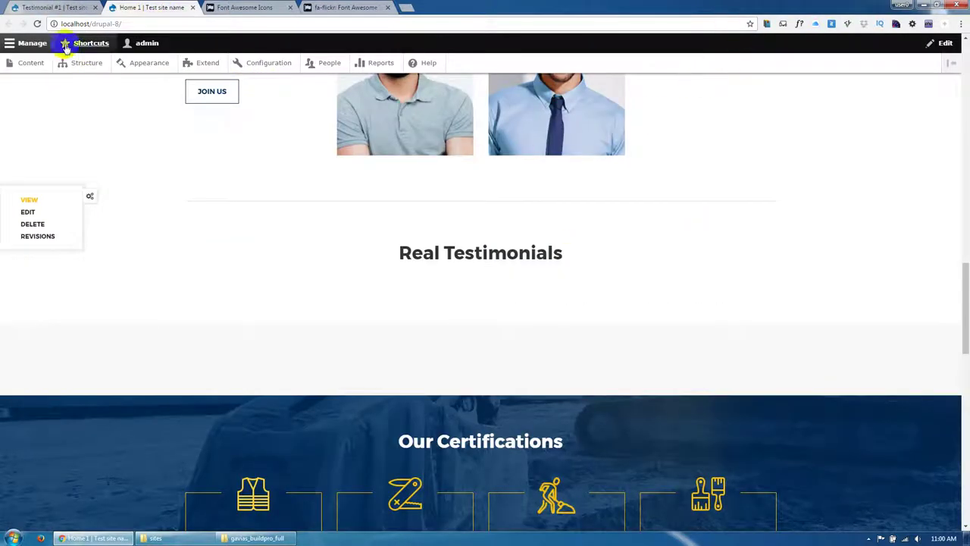
left_click(36, 23)
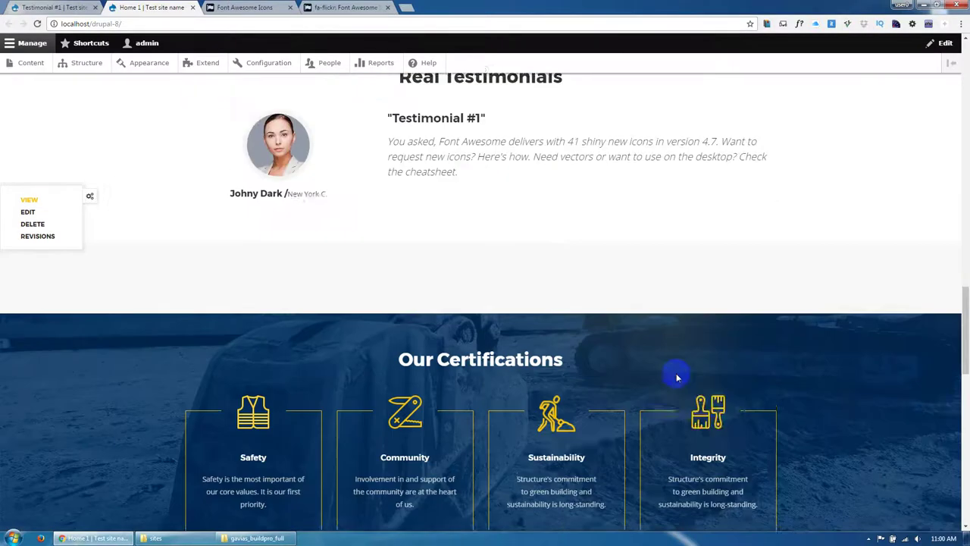
scroll(676, 375, "down", 10)
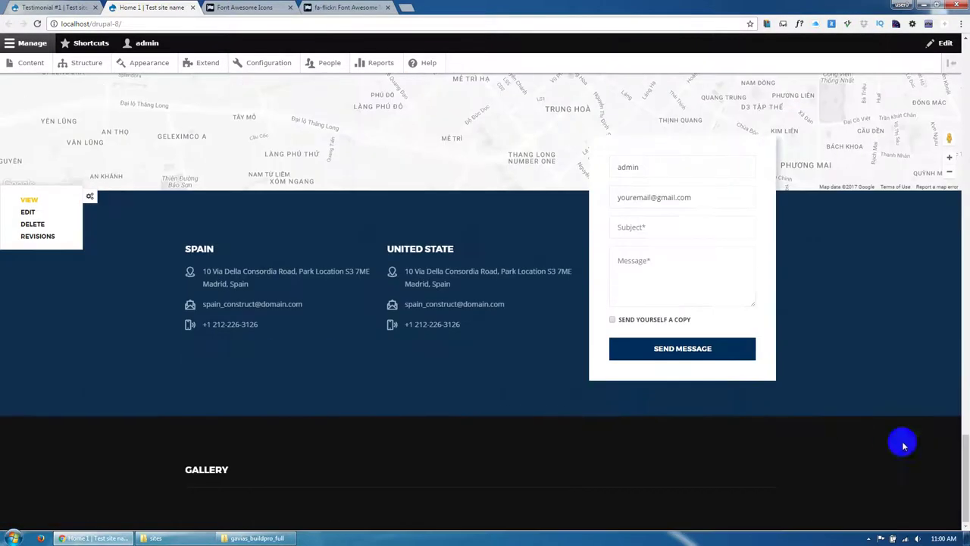
left_click_drag(965, 463, 931, 72)
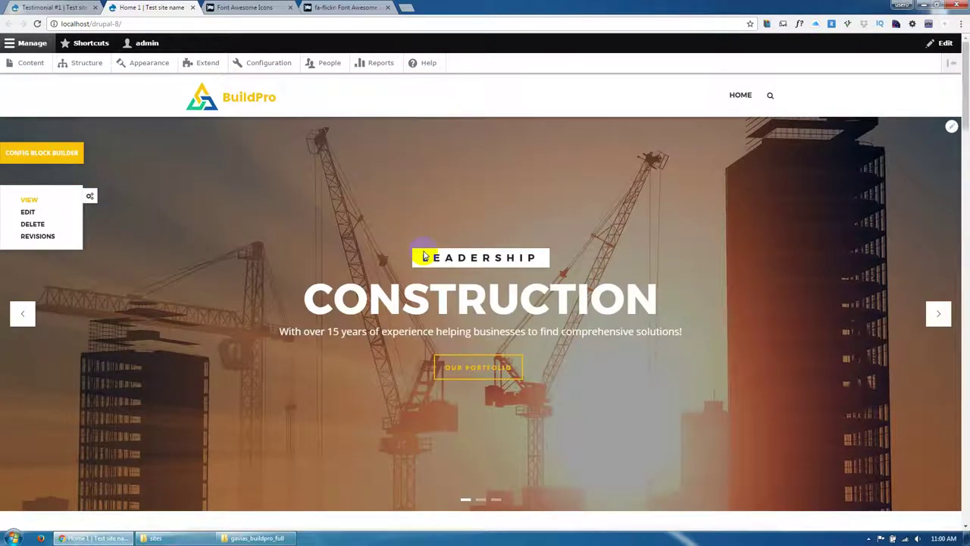